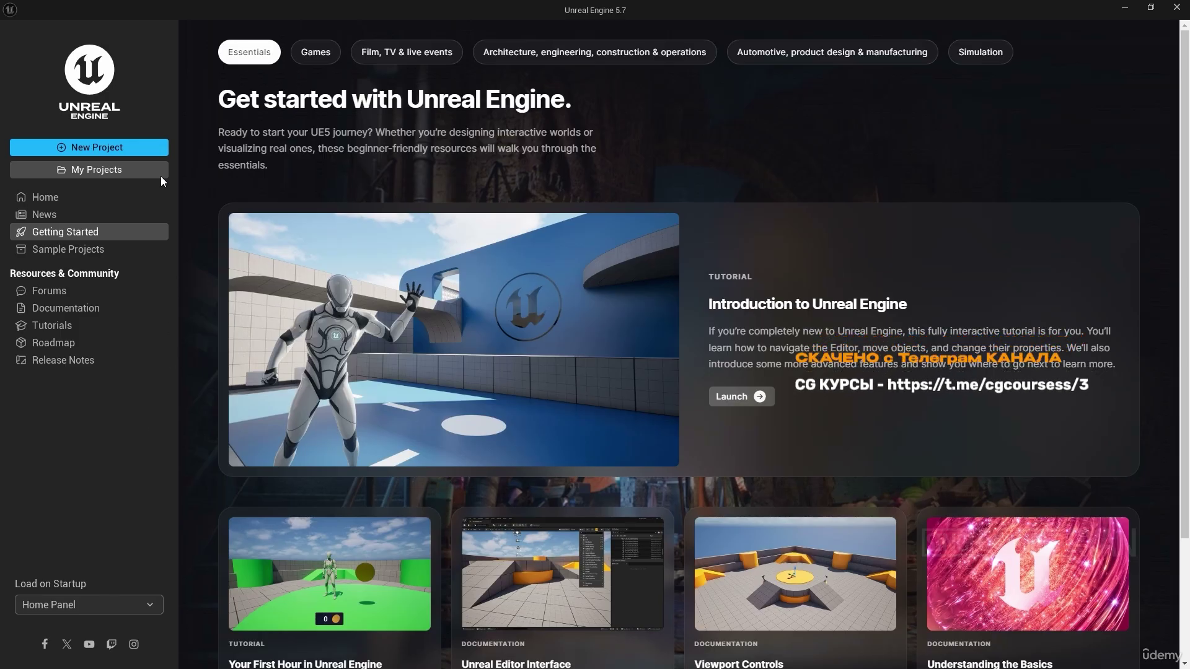
- Start a new project, browse the template categories, and choose the Blank template from Games
left_click(151, 148)
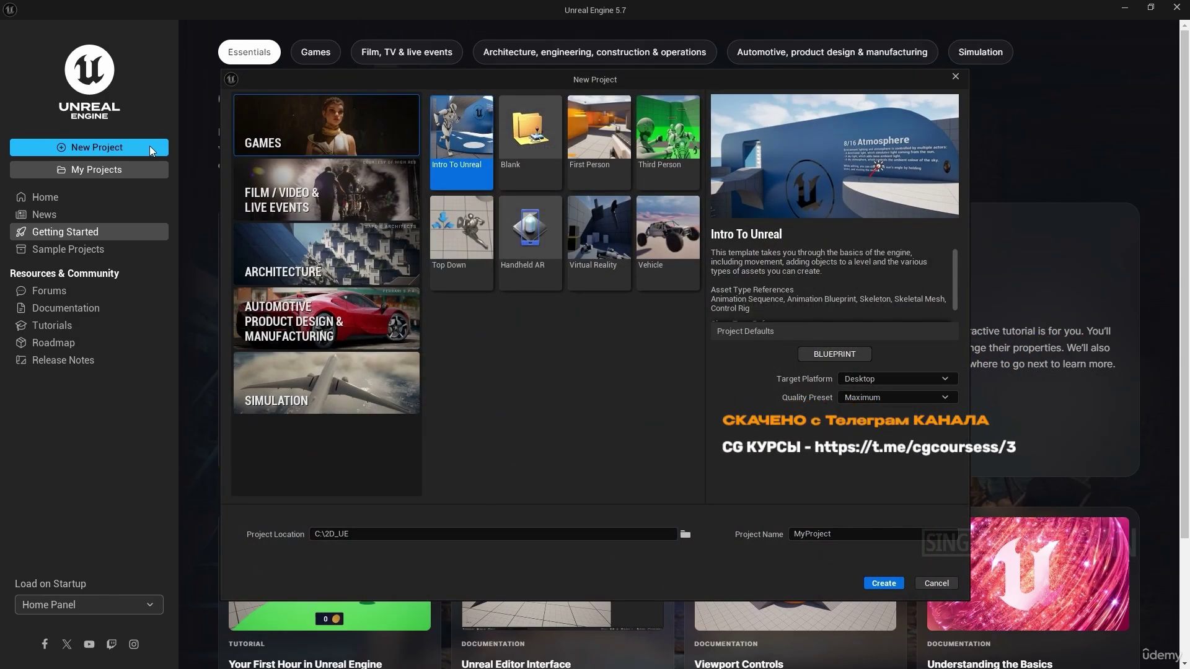
left_click(324, 191)
left_click(346, 271)
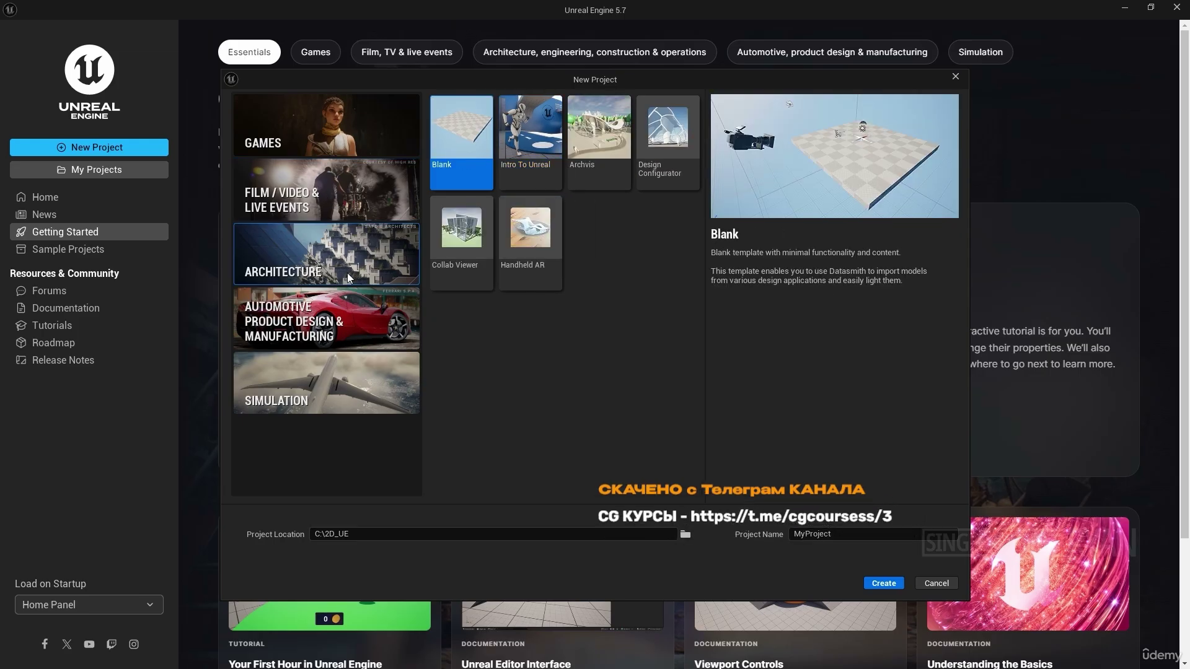
left_click(348, 324)
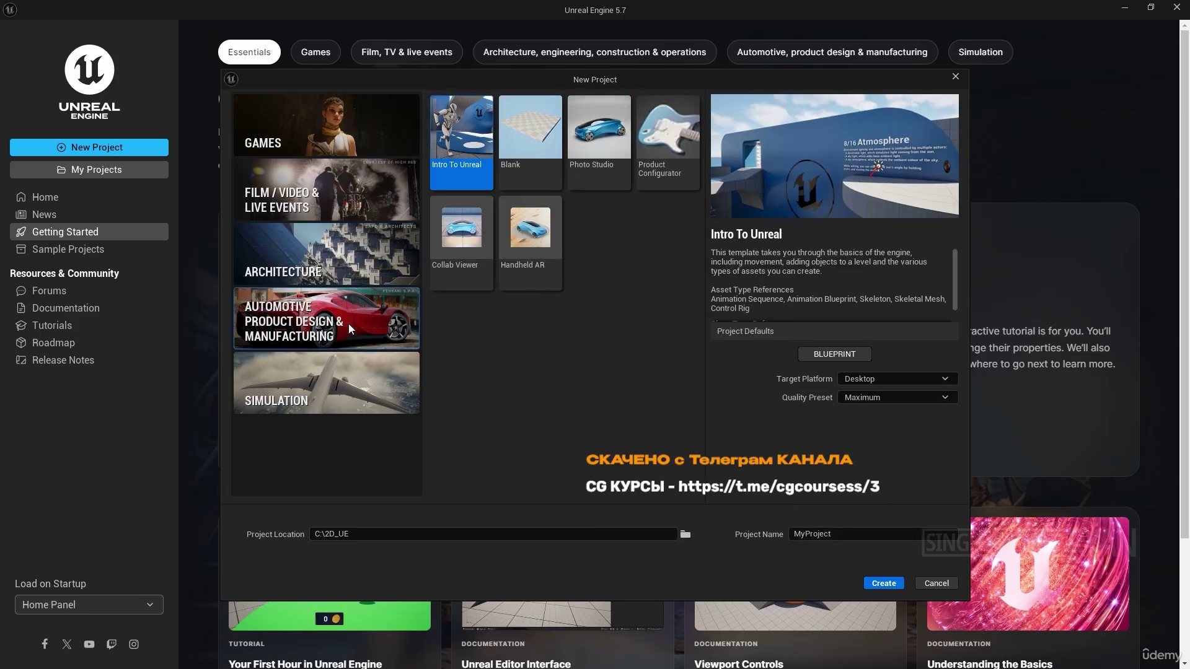
left_click(366, 401)
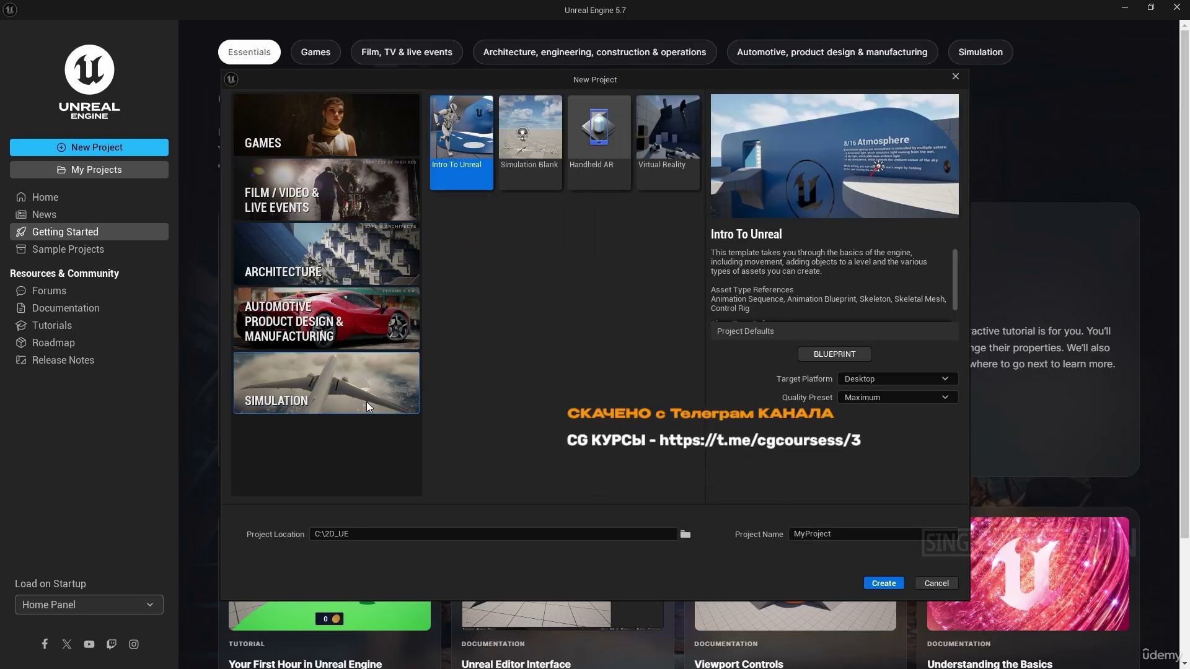
left_click(362, 132)
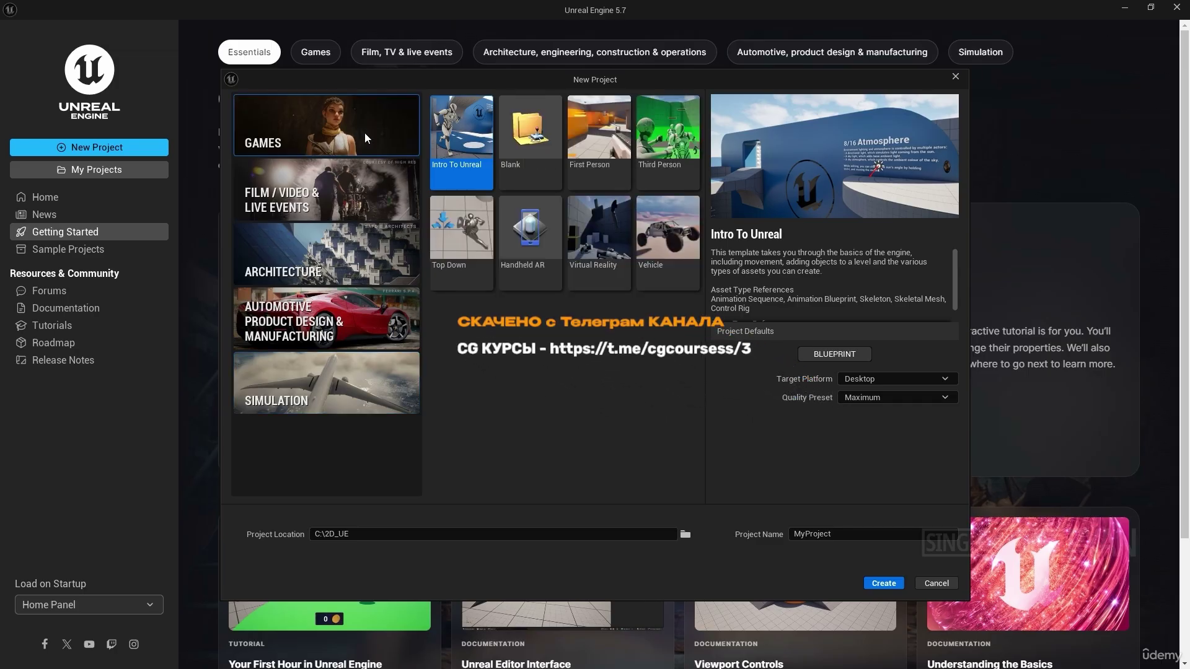
left_click(537, 132)
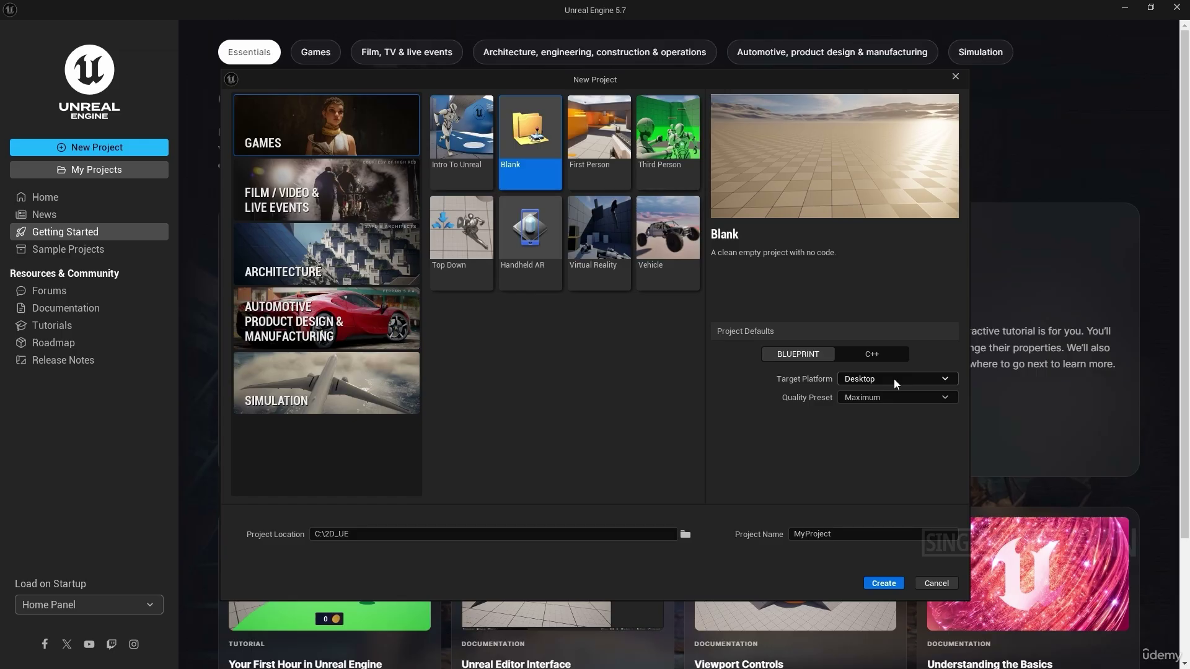
- Keep the project defaults at Desktop as target platform and Maximum as quality preset
left_click(893, 378)
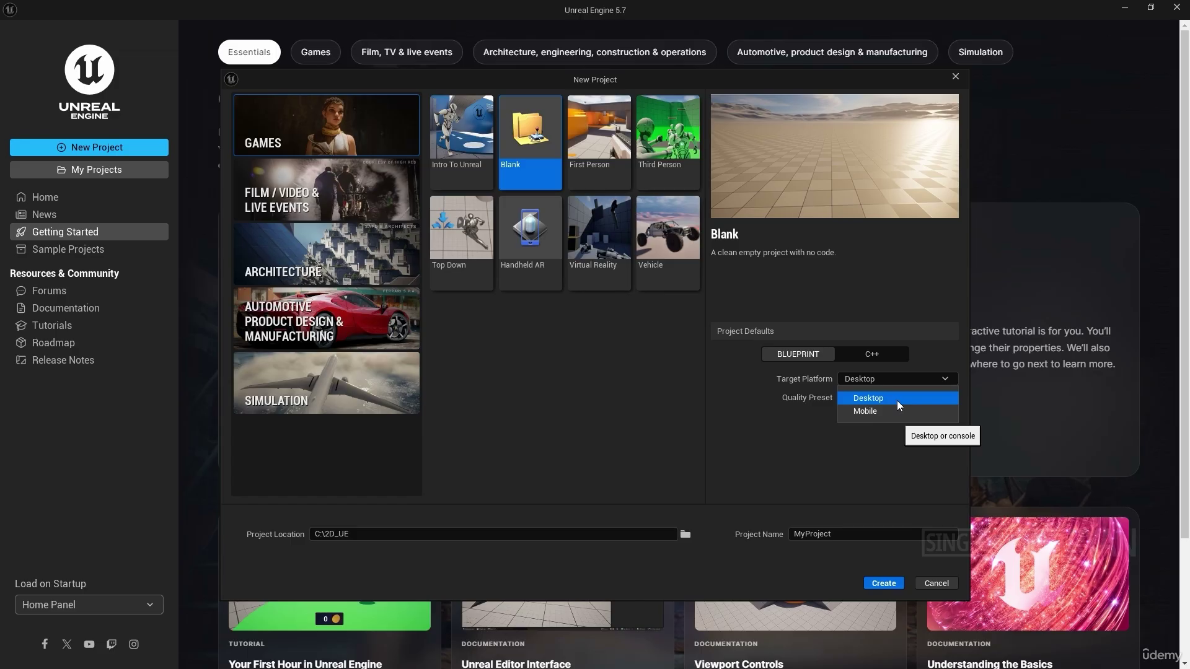
left_click(897, 401)
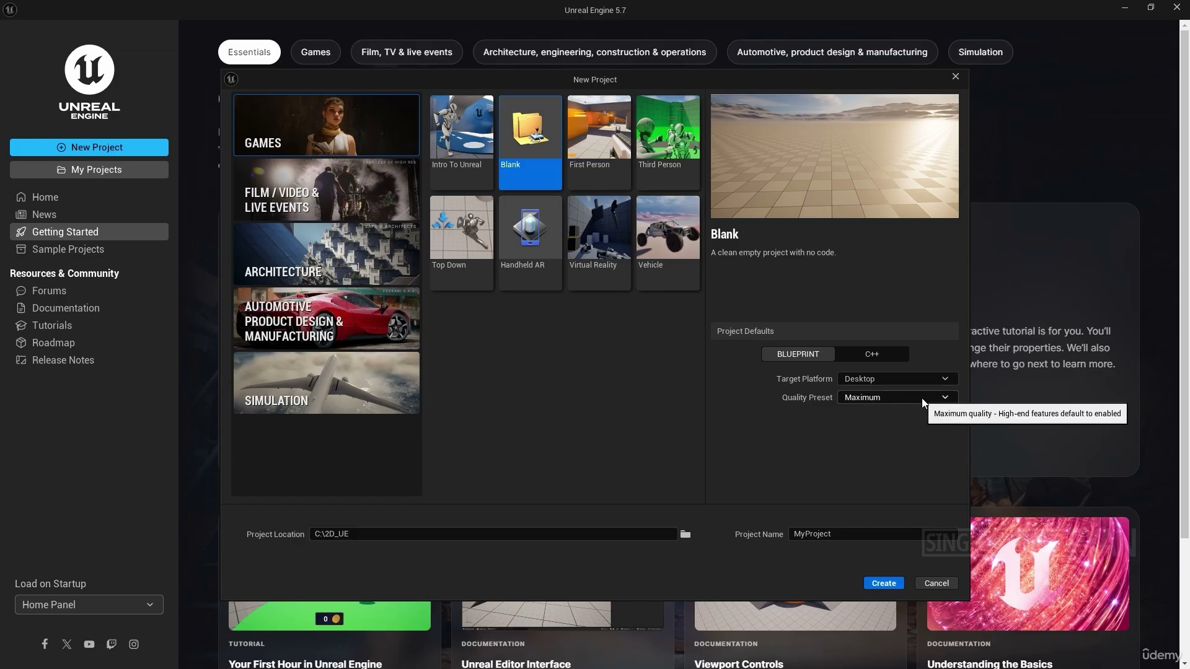
left_click(922, 398)
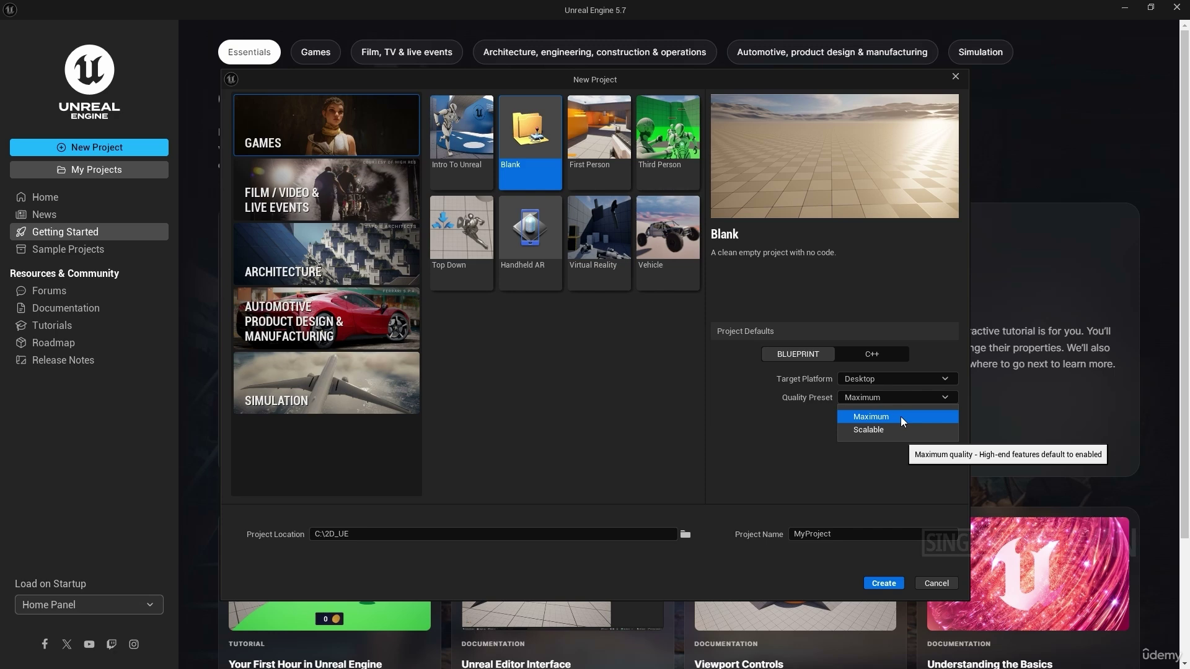
left_click(901, 416)
- Name the project LittleAdventurer2D and create it
left_click(815, 534)
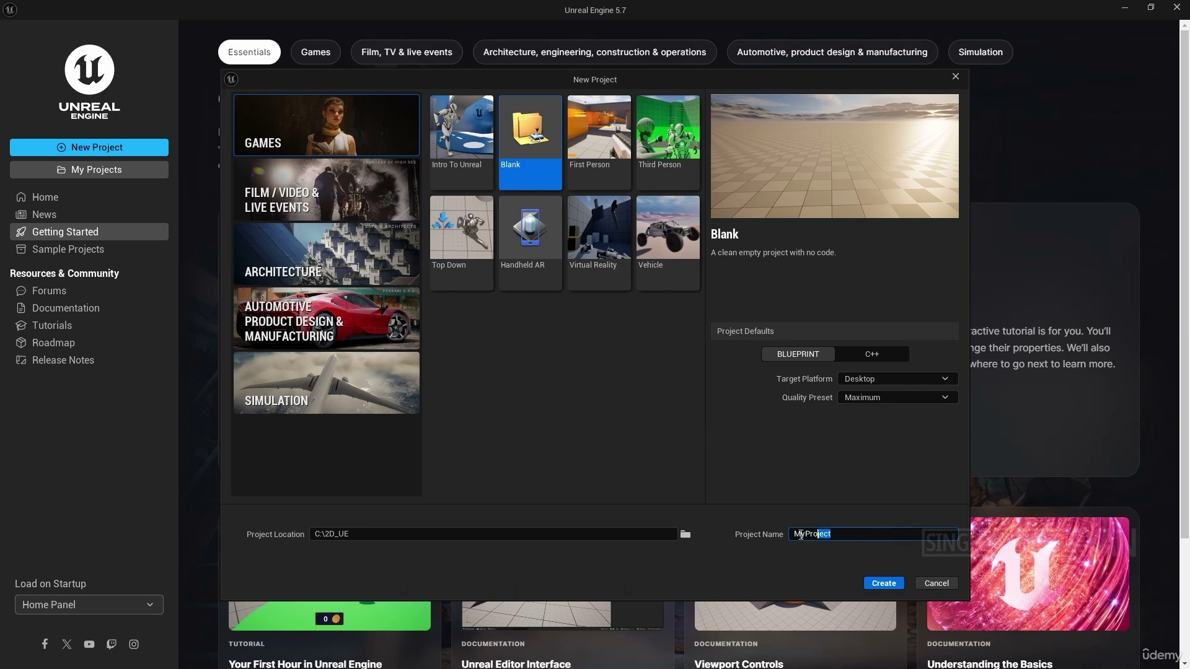
type("LittleAdventurer2D")
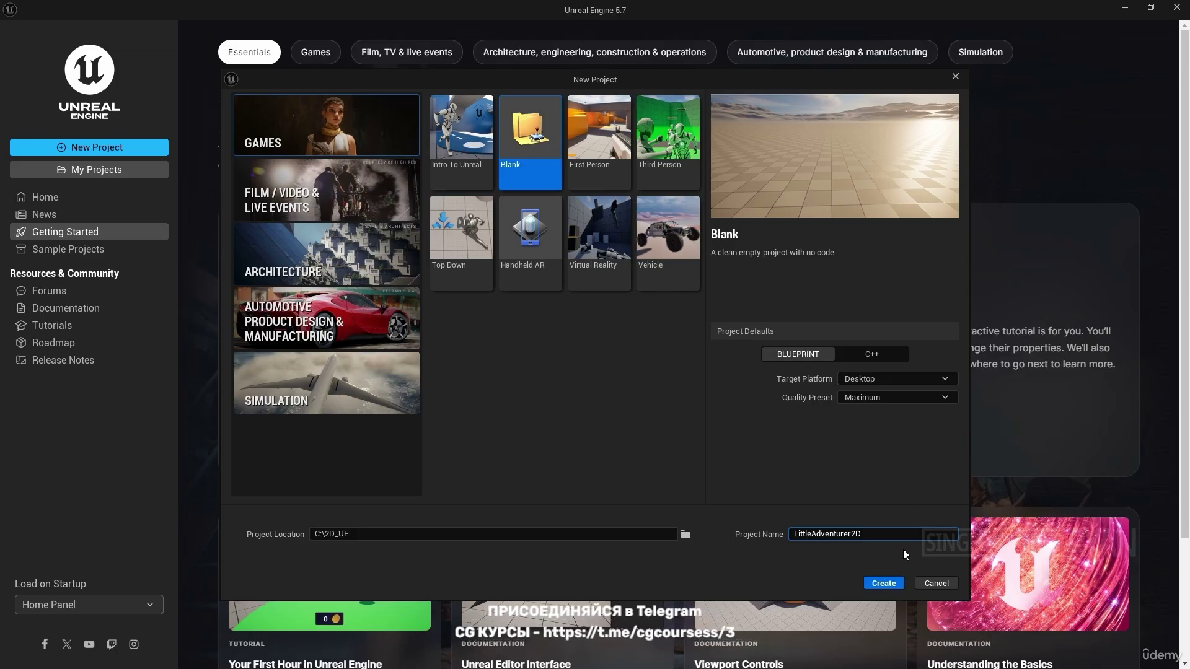
left_click(883, 583)
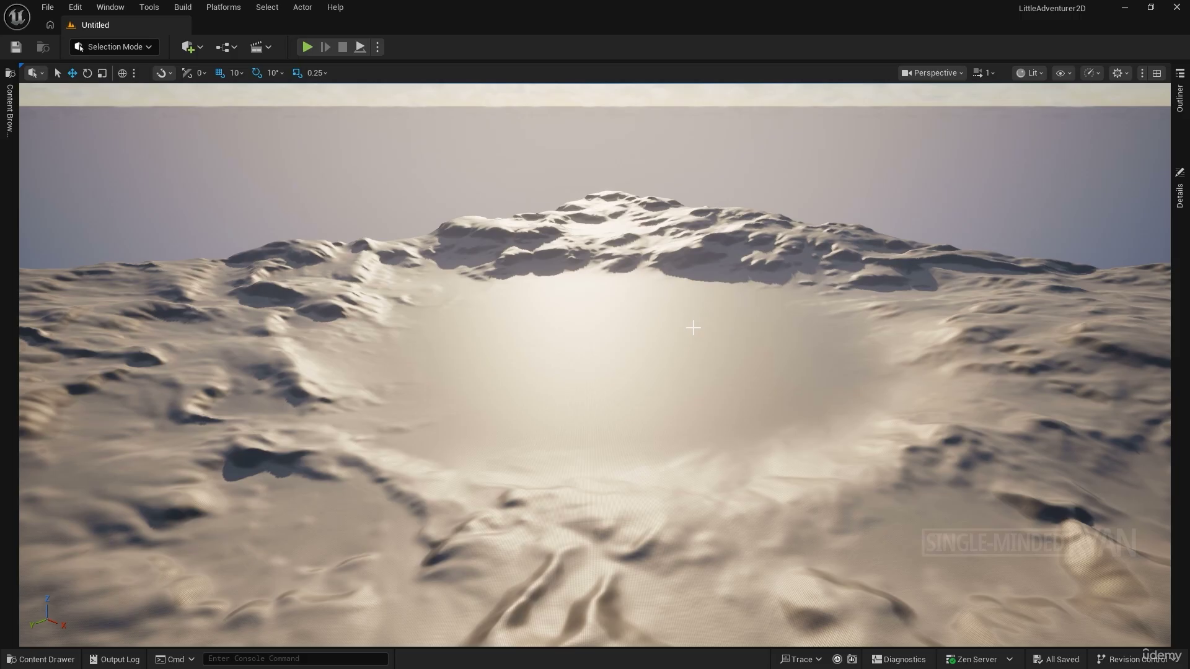
- Look around the default level and examine its actor list, including the Landscape and Lighting groups
right_click_drag(693, 328, 561, 280)
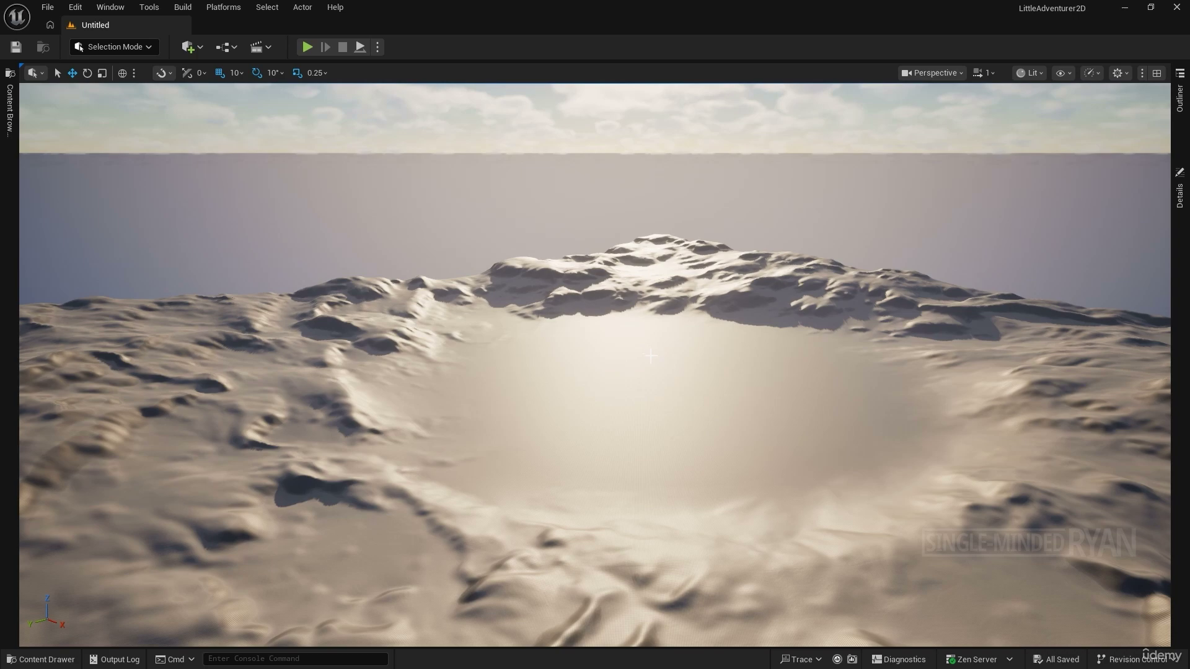
mouse_move(650, 357)
right_mouse_down()
mouse_move(709, 336)
mouse_move(750, 366)
mouse_move(577, 393)
mouse_move(648, 398)
mouse_move(650, 345)
mouse_move(650, 359)
right_mouse_up()
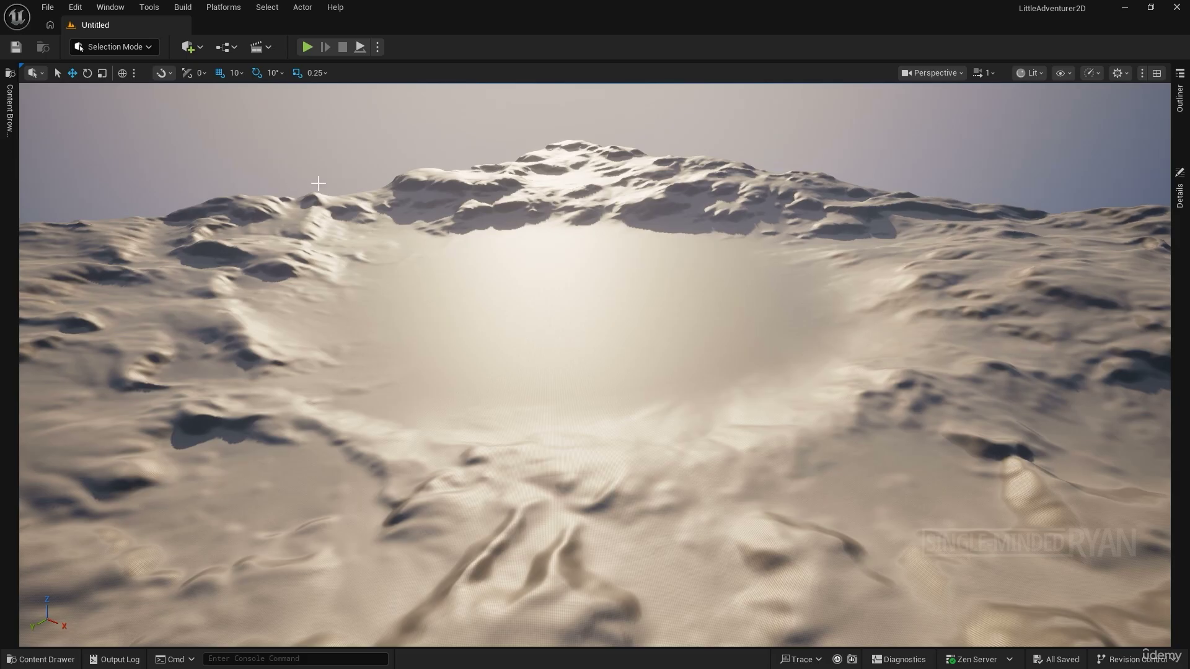
left_click(1179, 98)
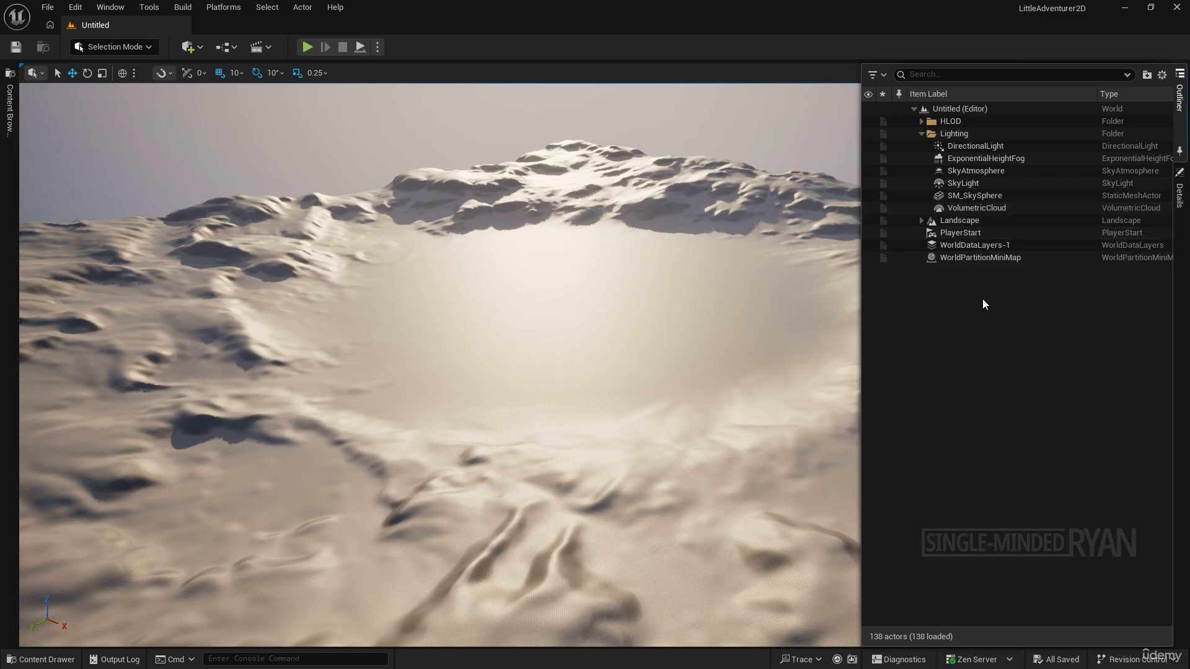
left_click(920, 221)
left_click(921, 221)
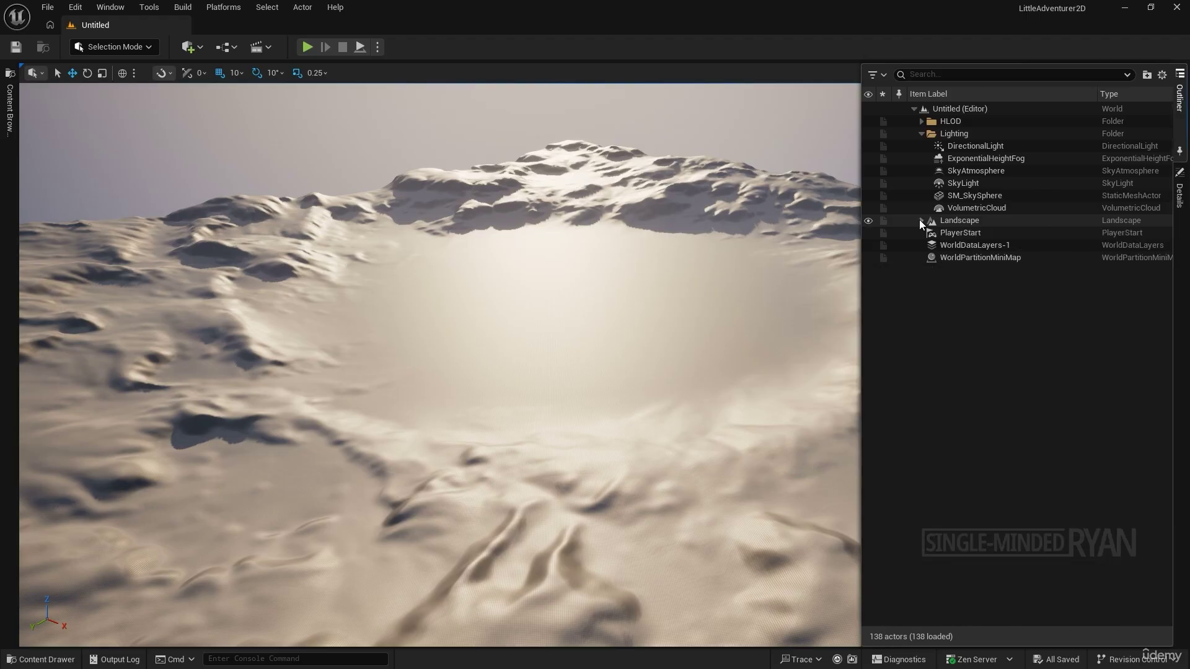
left_click(920, 134)
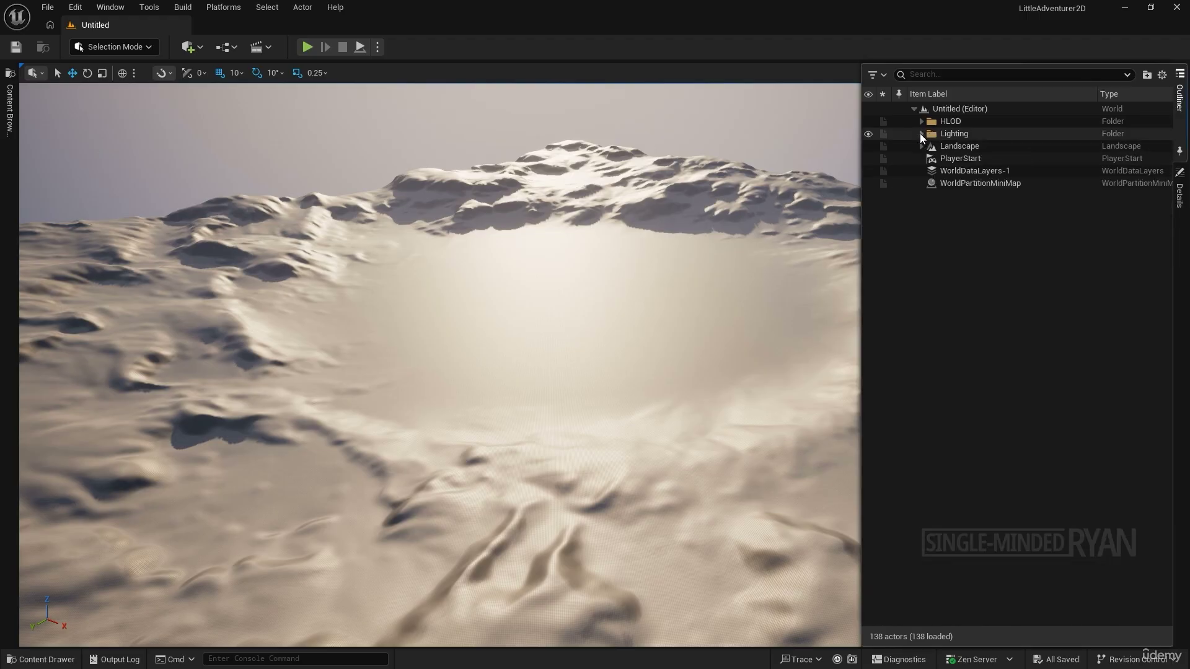
left_click(921, 134)
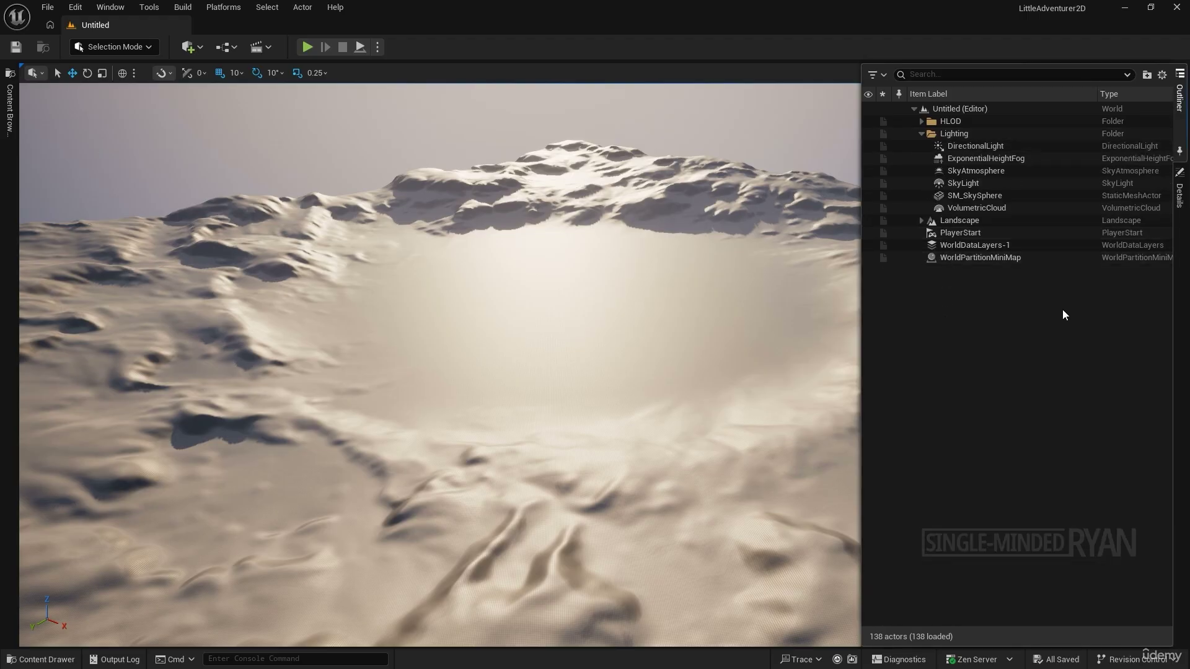
left_click(1180, 153)
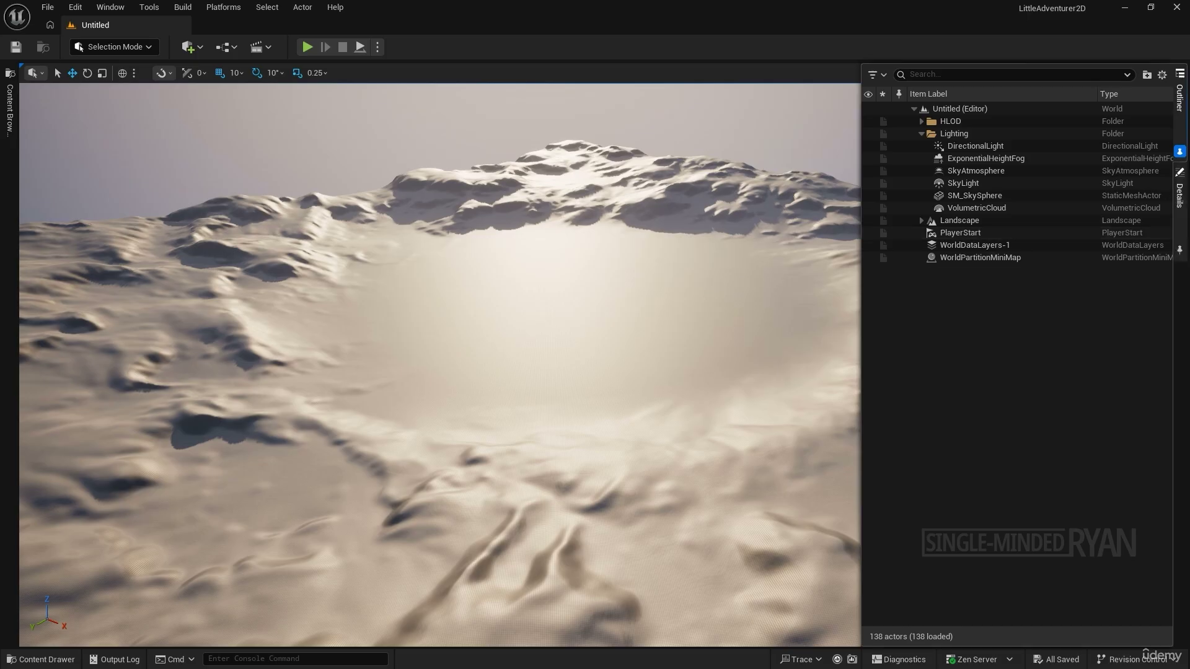
left_click(1180, 152)
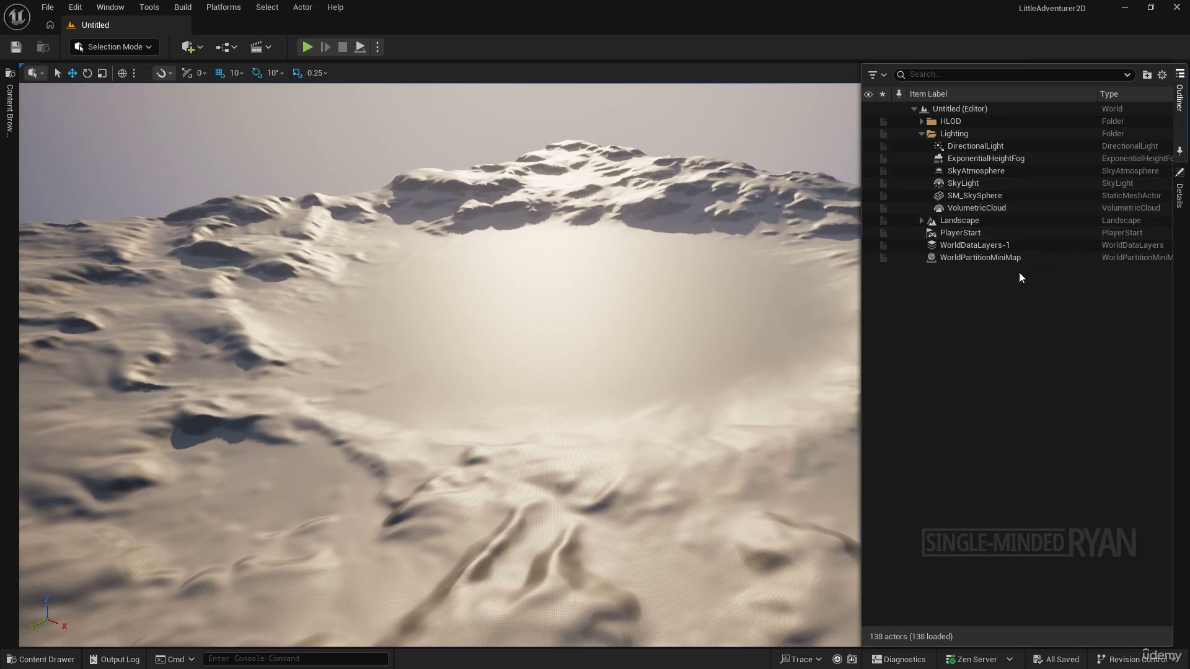
- Select the DirectionalLight actor and examine its properties, from the transform and light settings to the networking options
left_click(965, 146)
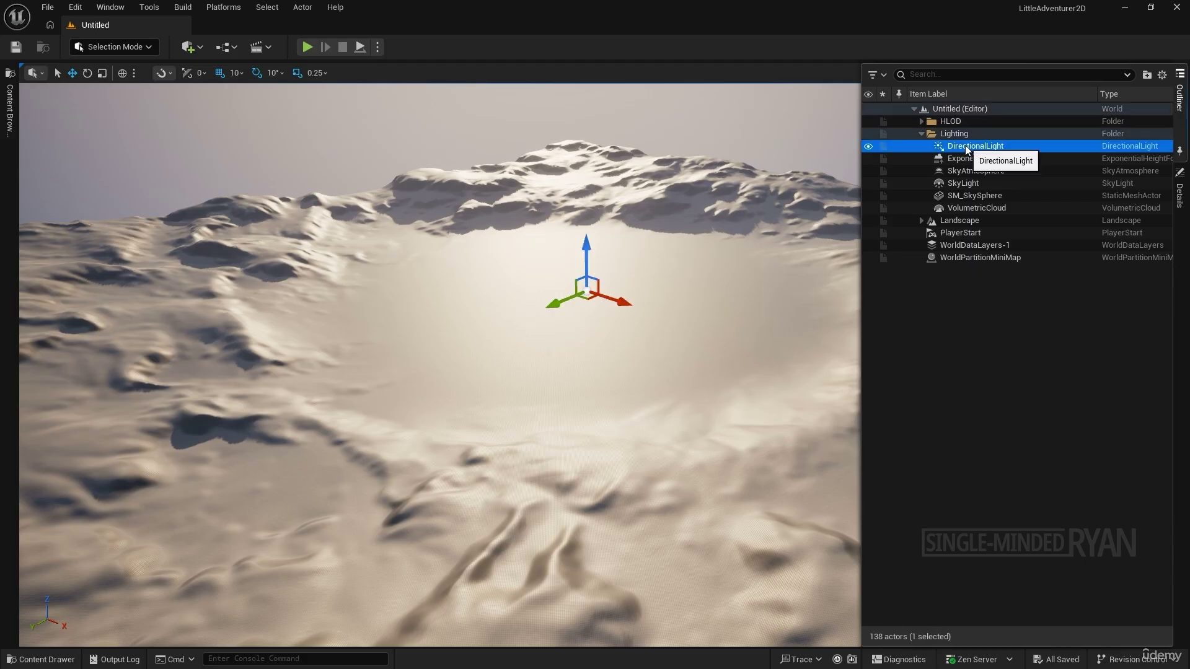
left_click(1180, 198)
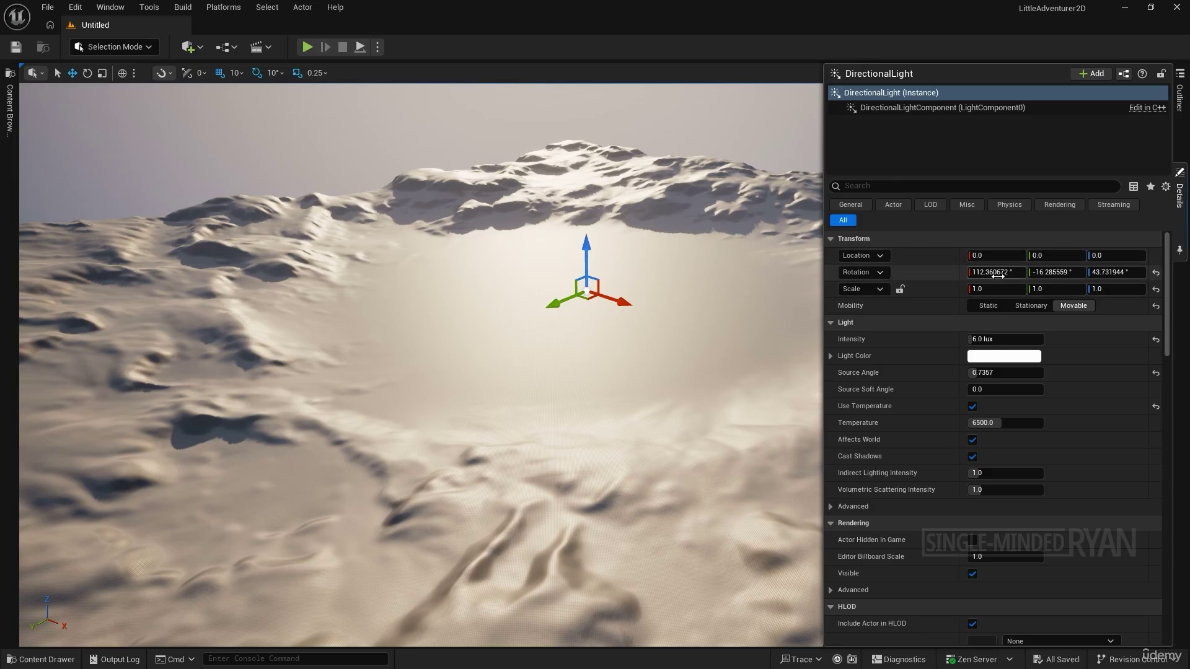
scroll(1158, 336, "down", 4)
left_click_drag(1158, 336, 1170, 508)
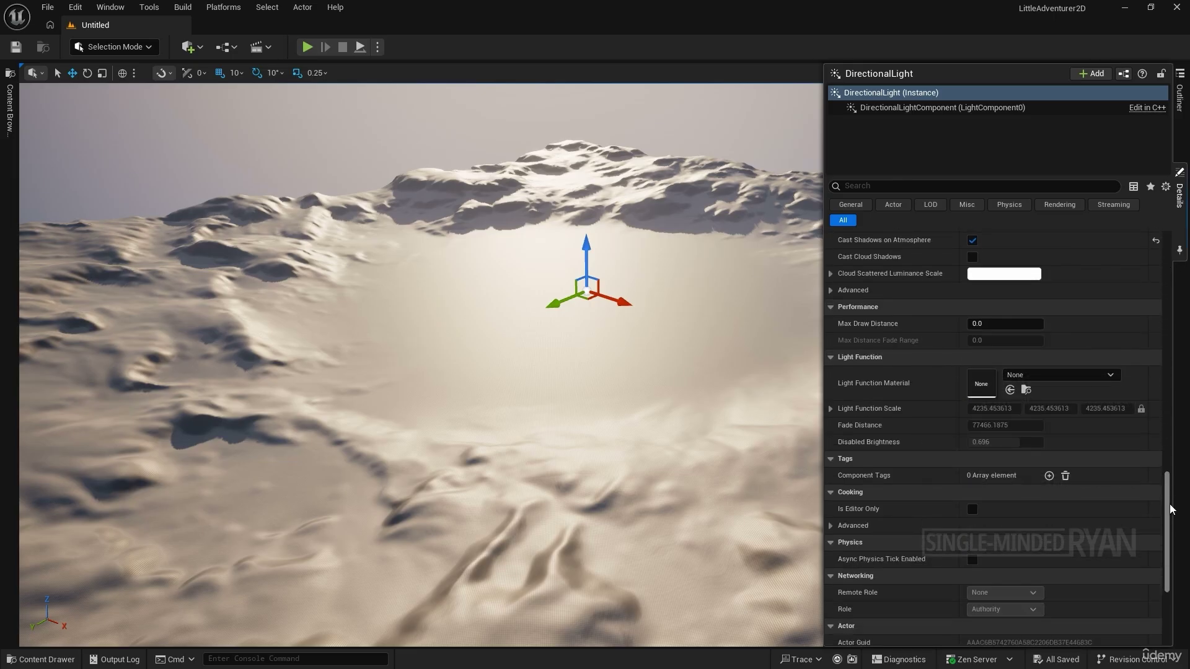
scroll(1171, 508, "up", 10)
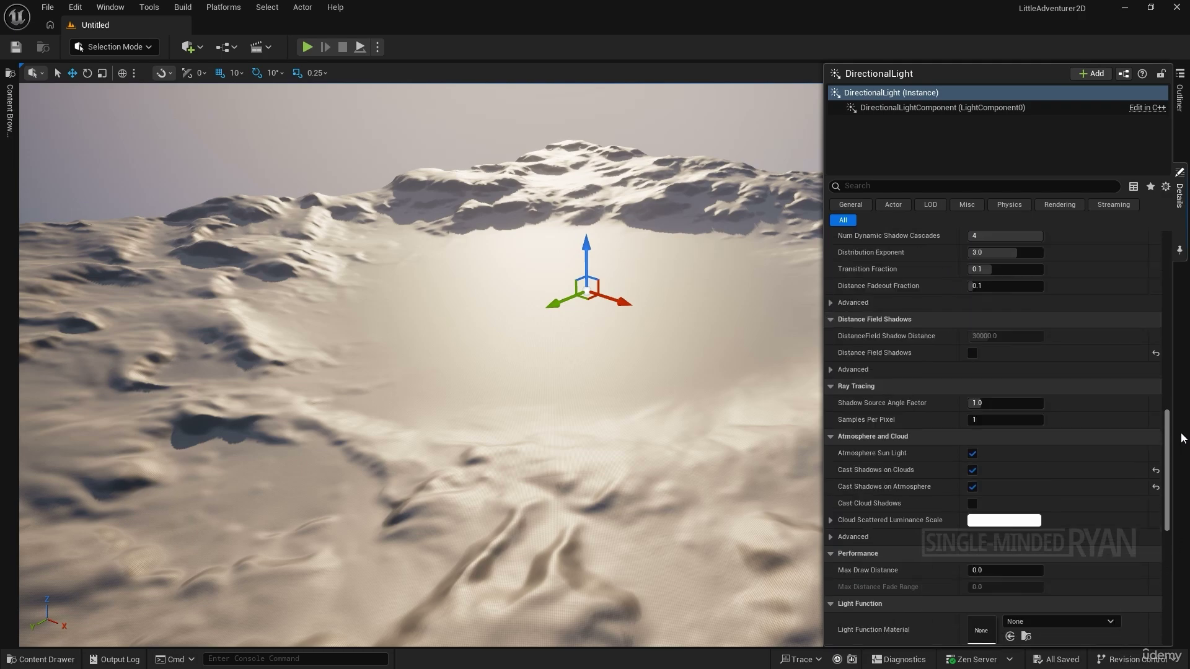
scroll(998, 372, "up", 2)
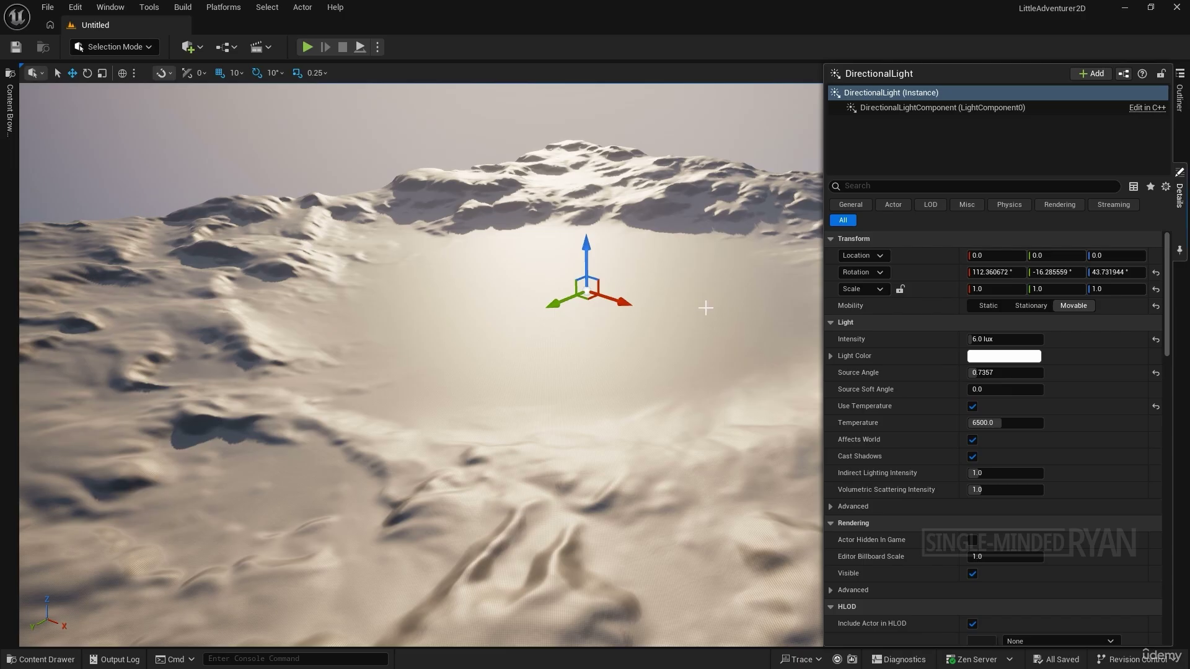
- Browse the project's Content and Engine asset folders, and close the asset browser
left_click(10, 112)
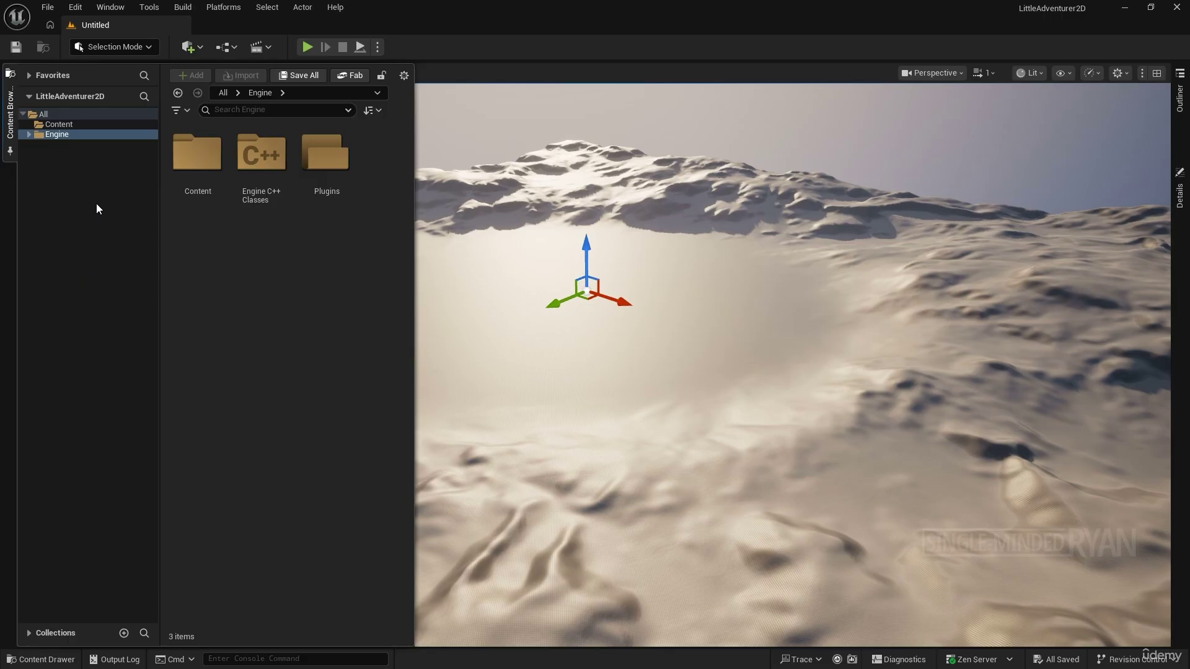
left_click(78, 123)
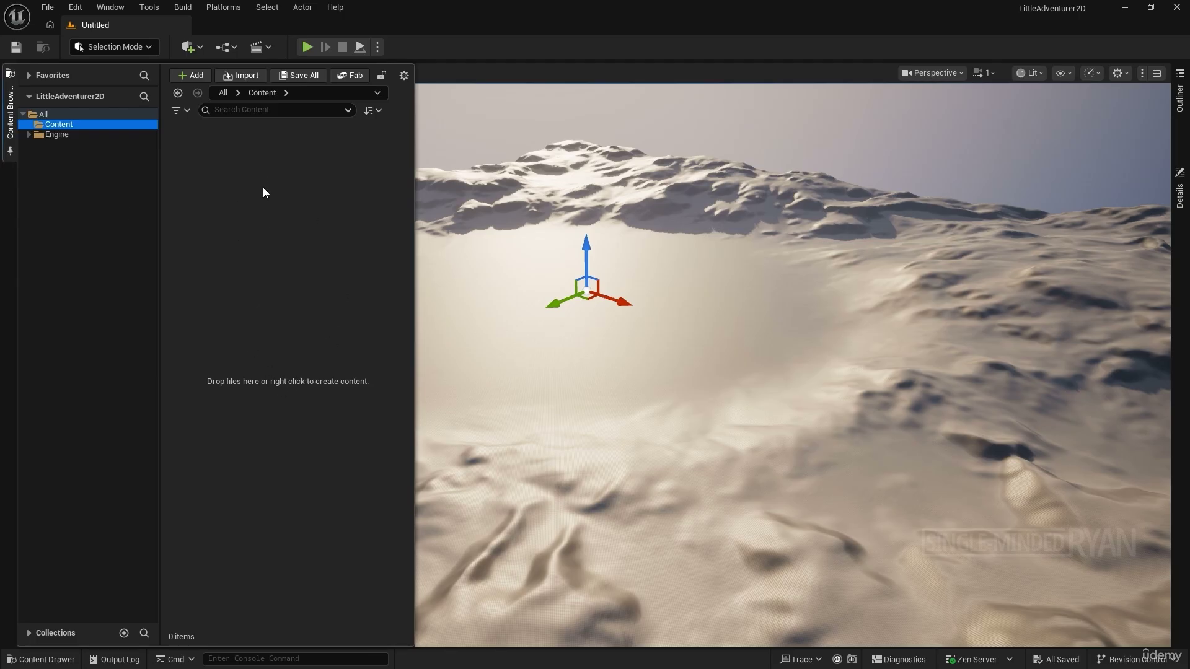
left_click(66, 135)
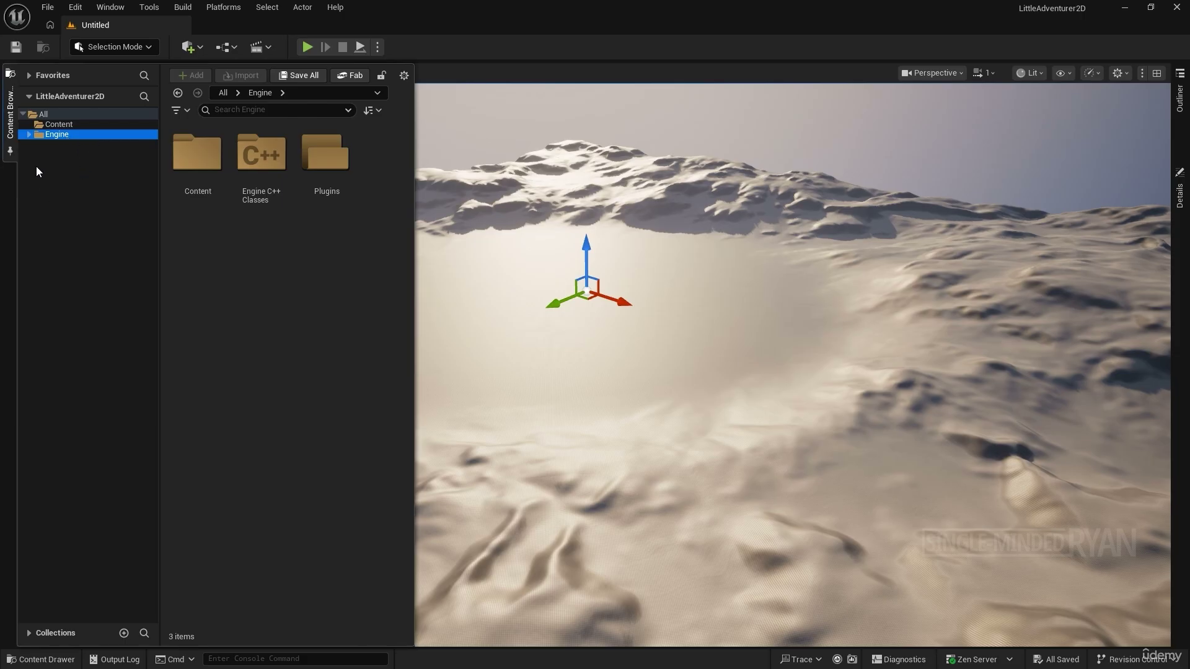
left_click(28, 135)
left_click(28, 134)
left_click(67, 124)
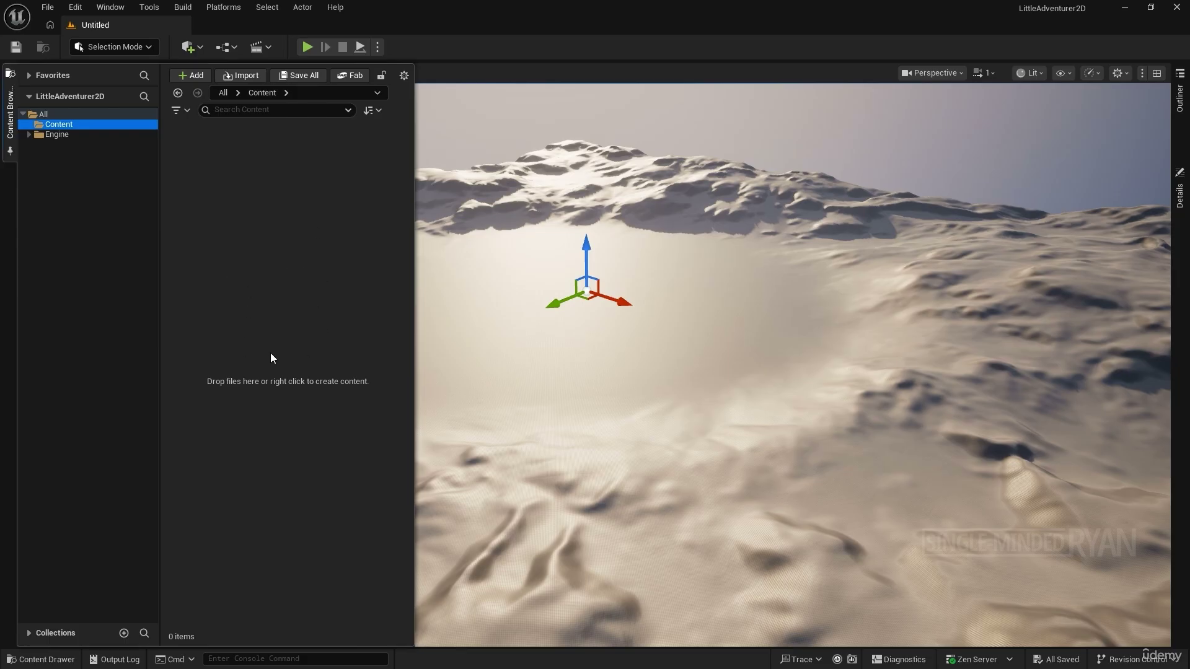
left_click(11, 133)
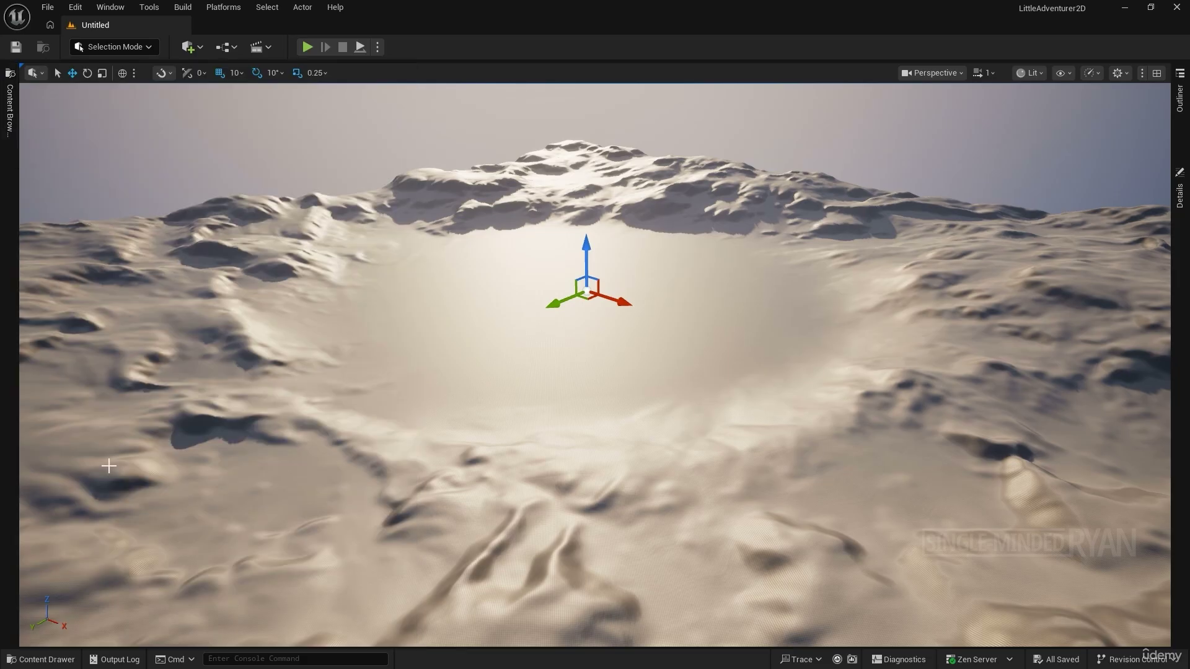
- Bring up the pop-up asset drawer, view the Content folder in it, and dismiss the drawer
left_click(32, 662)
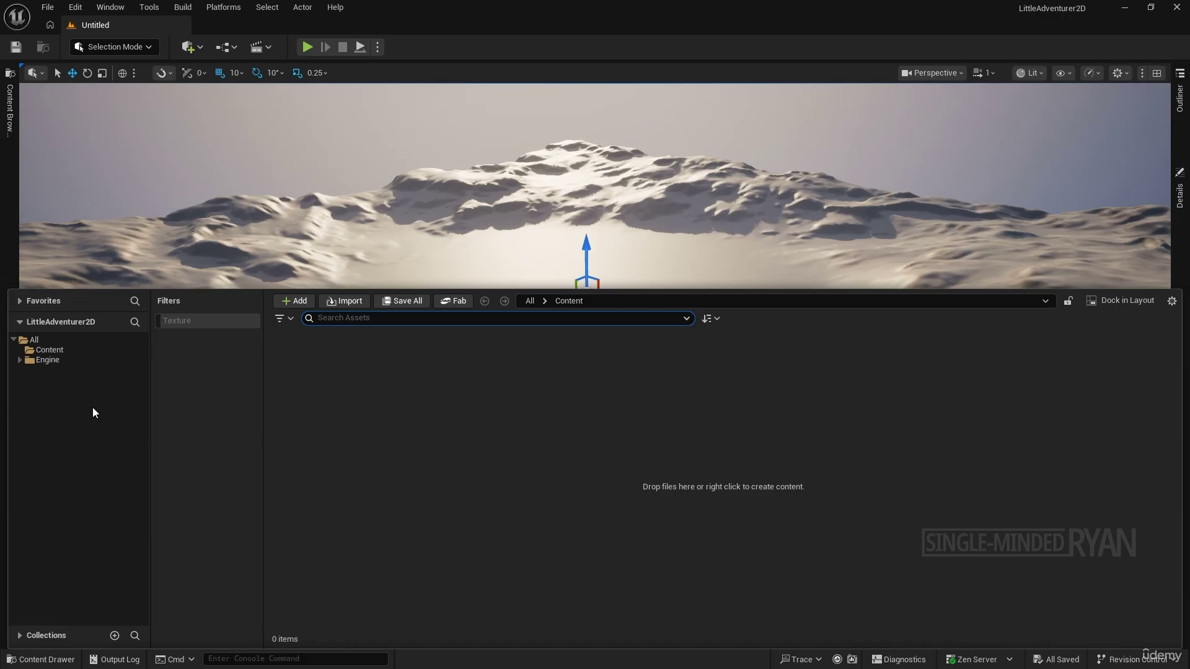
left_click(72, 348)
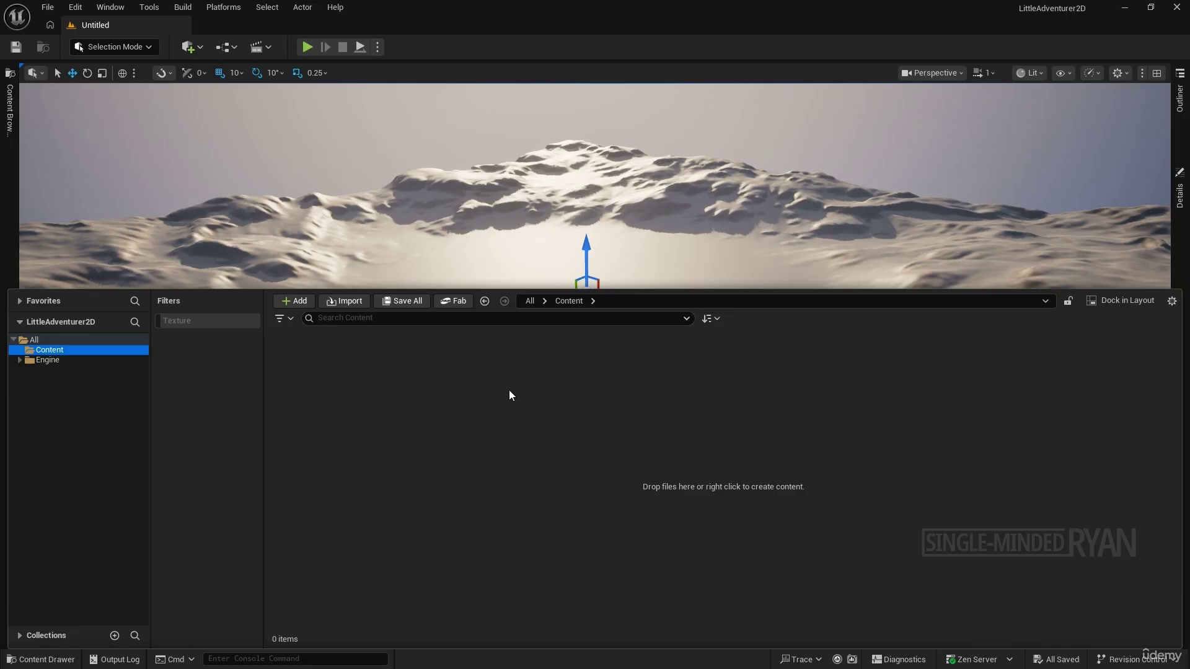
left_click(664, 196)
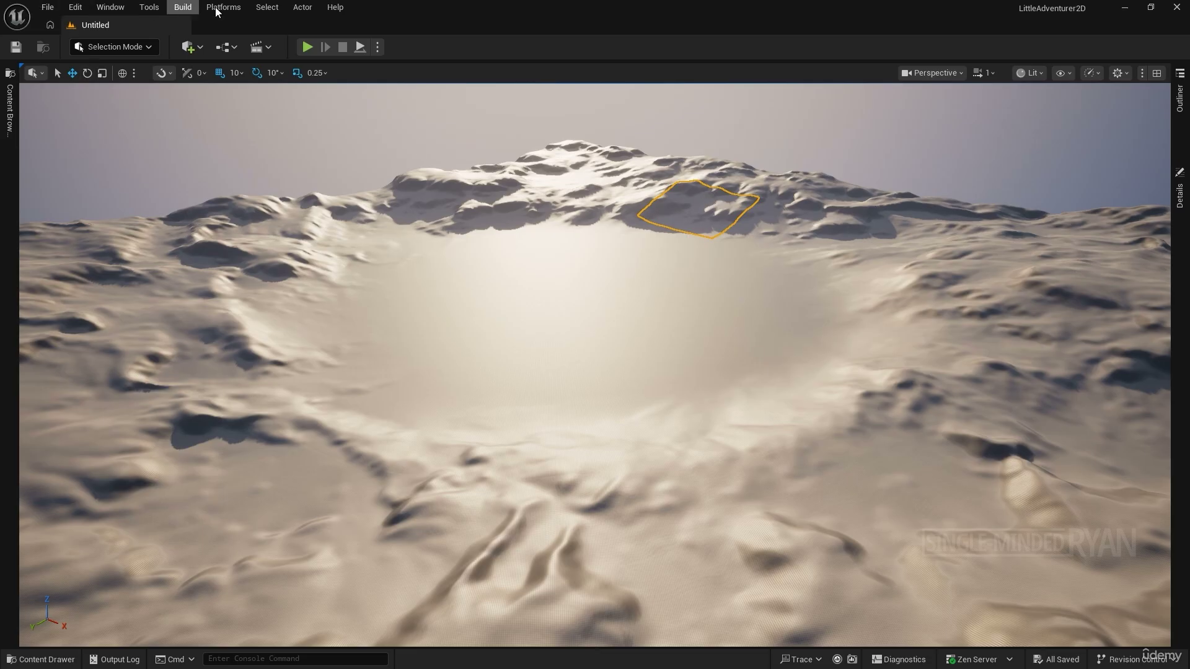
left_click(48, 8)
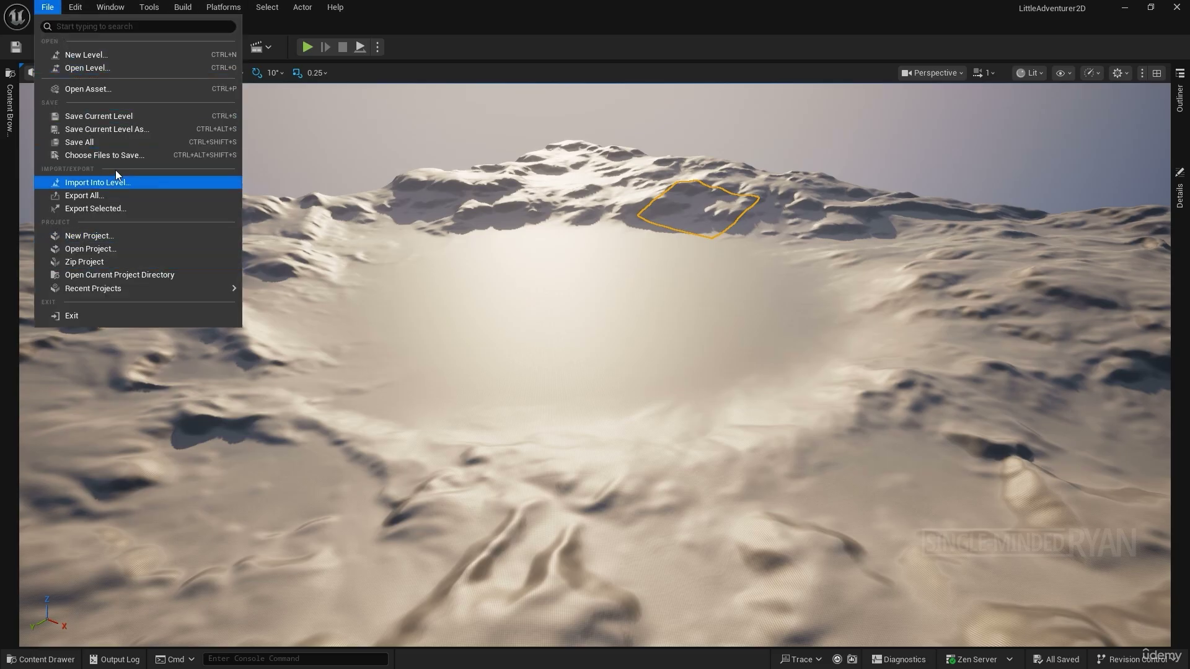
left_click(80, 13)
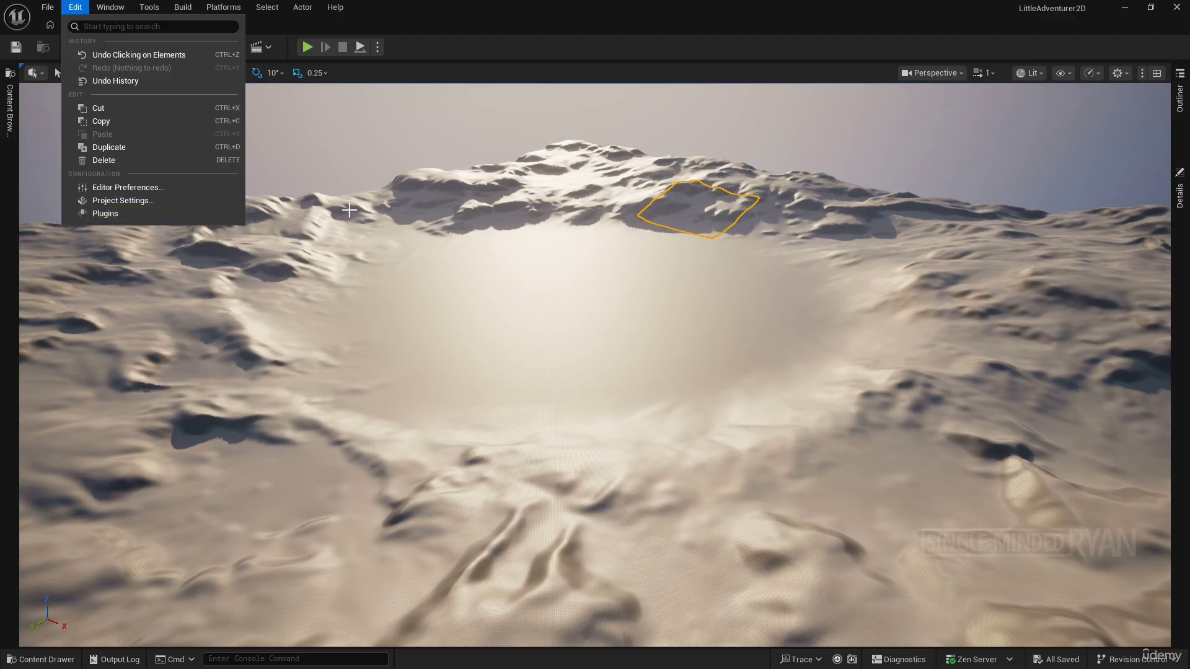
- Set the viewport camera speed to 10 and look around the default landscape
left_click(429, 143)
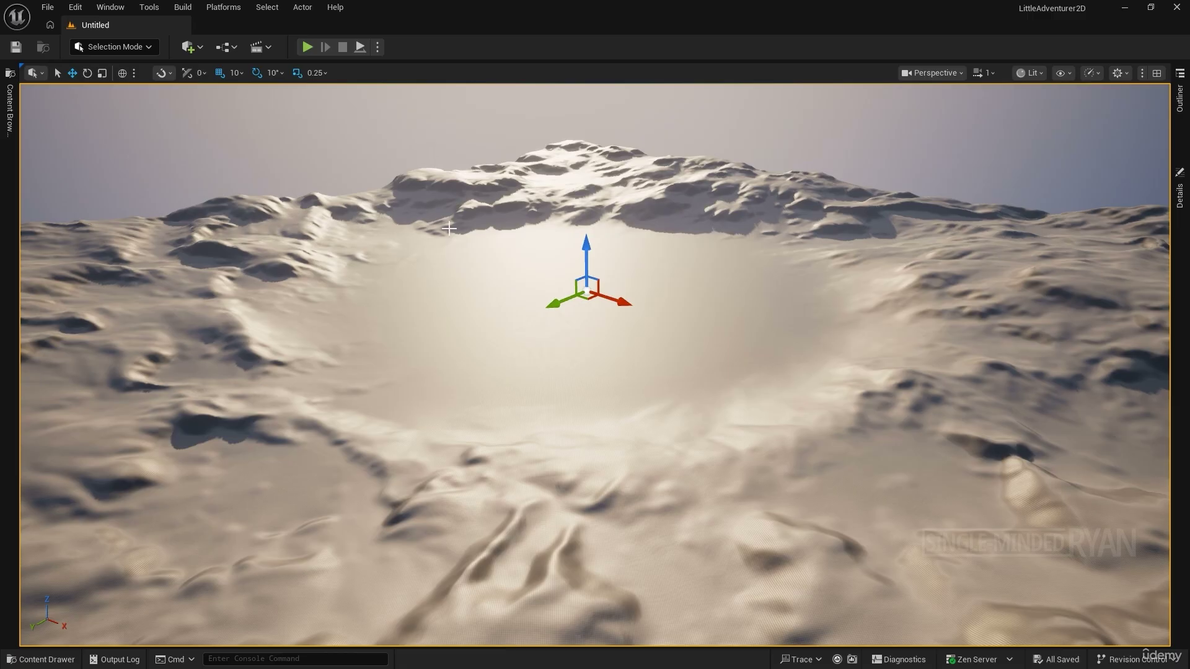
right_click_drag(595, 365, 638, 443)
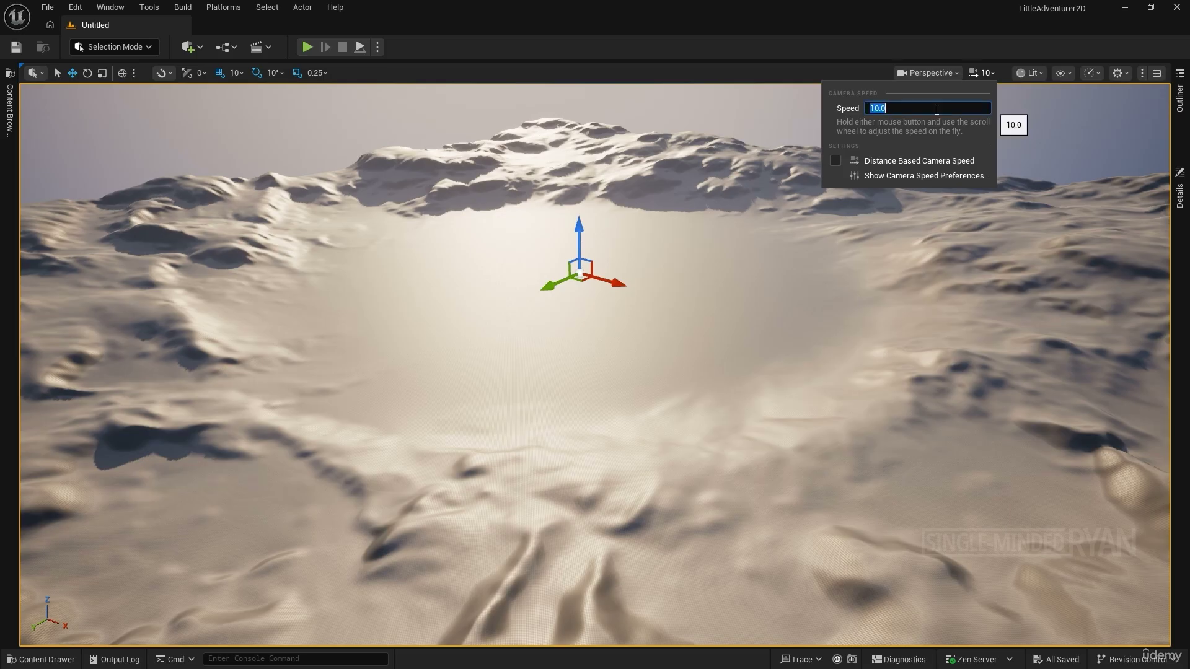
right_click_drag(827, 230, 851, 198)
right_click_drag(729, 290, 729, 290)
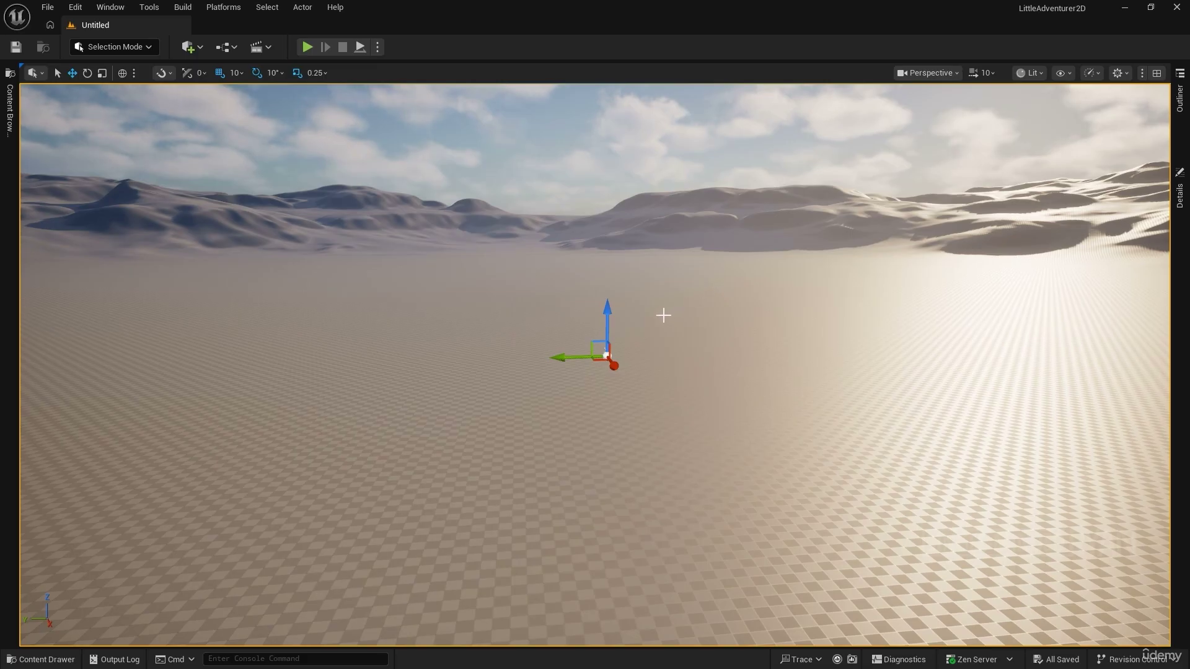
- Practise flying the viewport camera forward, sideways, up and down over the flat part of the landscape
right_click_drag(663, 316, 657, 338)
key("w")
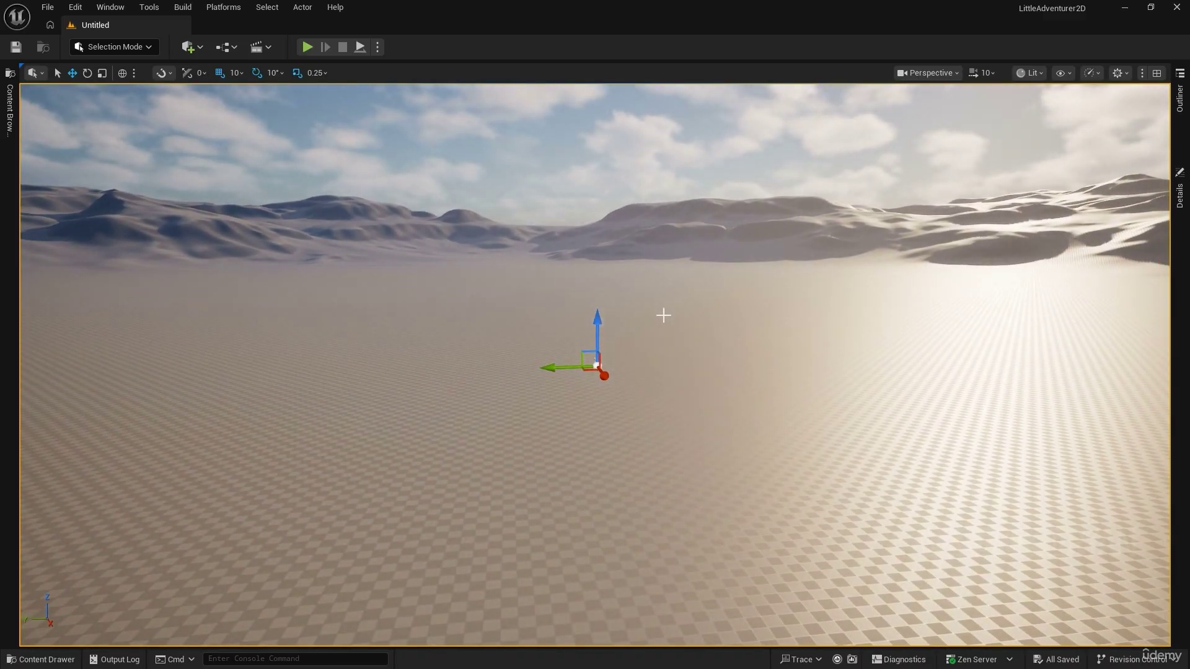
right_click_drag(663, 316, 663, 315)
key("z")
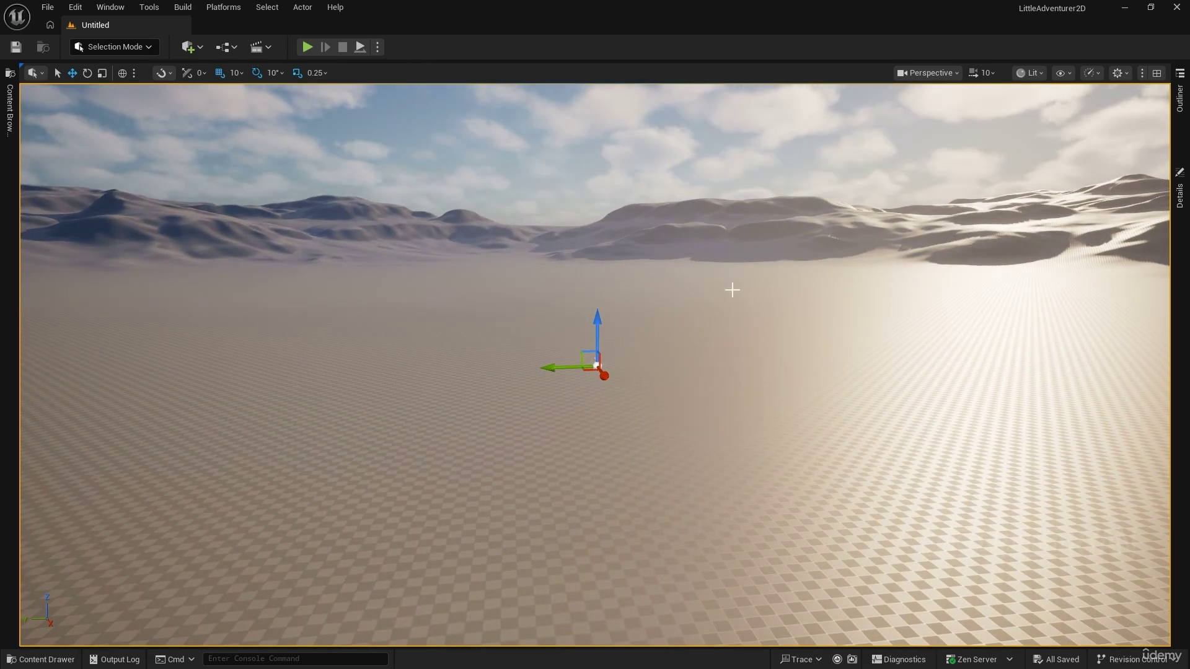
right_click_drag(732, 290, 732, 289)
key("a")
key("e")
key("d")
key("q")
key("e")
key("d")
key("q")
key("a")
key("d")
key("d")
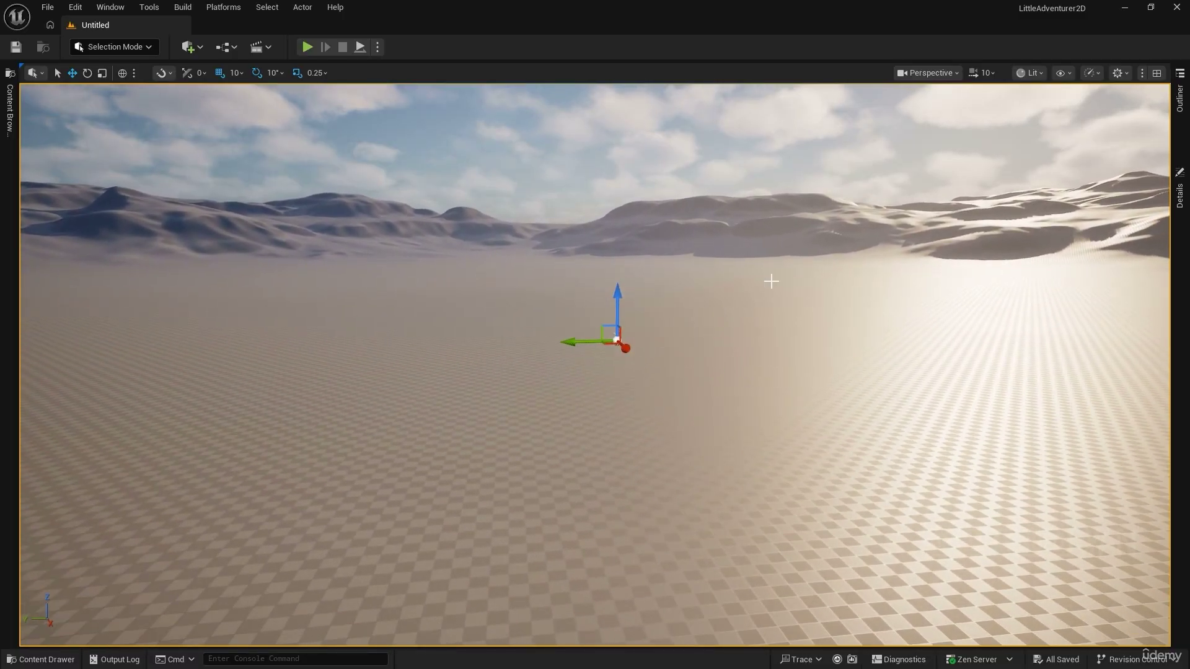
- Select several landscape tiles in turn, ending with a distant hilly one, and focus the view on it from above
left_click(291, 497)
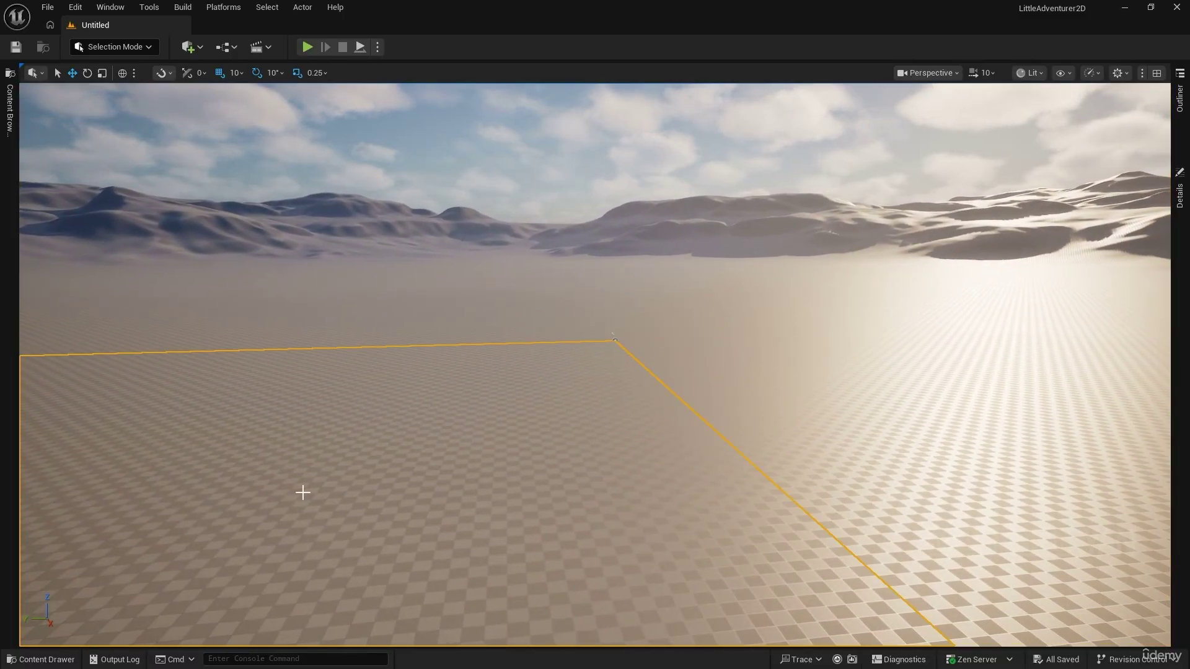
left_click(733, 333)
left_click(777, 228)
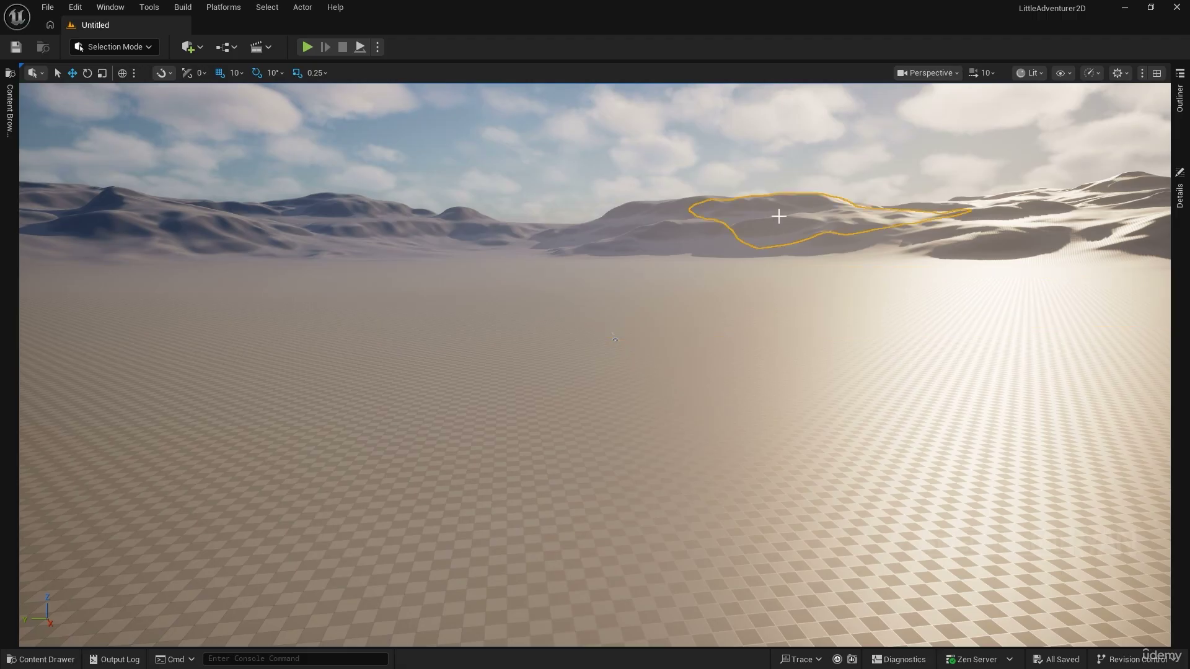
left_click(311, 218)
left_click(214, 240)
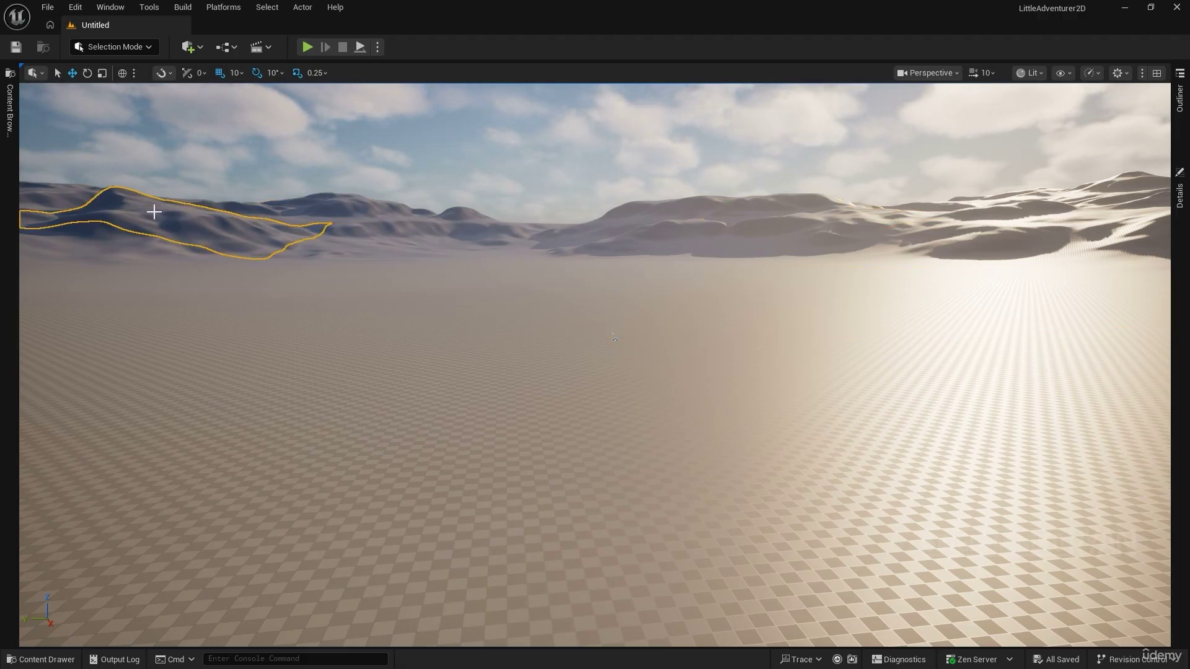
key("f")
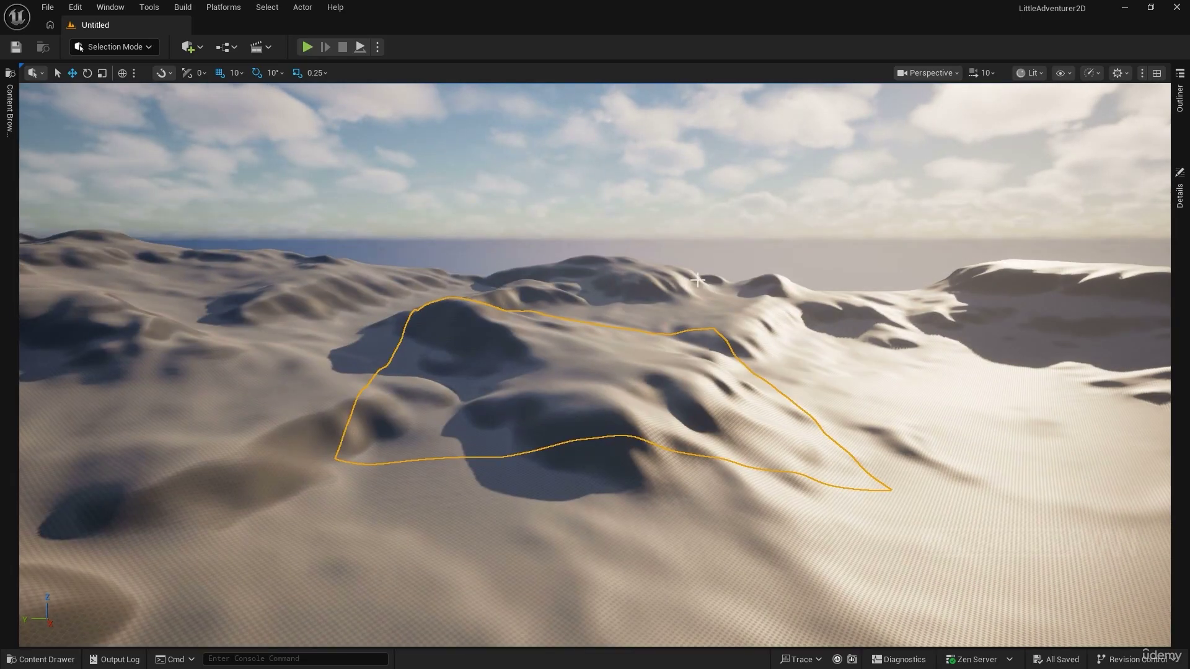
right_click_drag(772, 263, 591, 378)
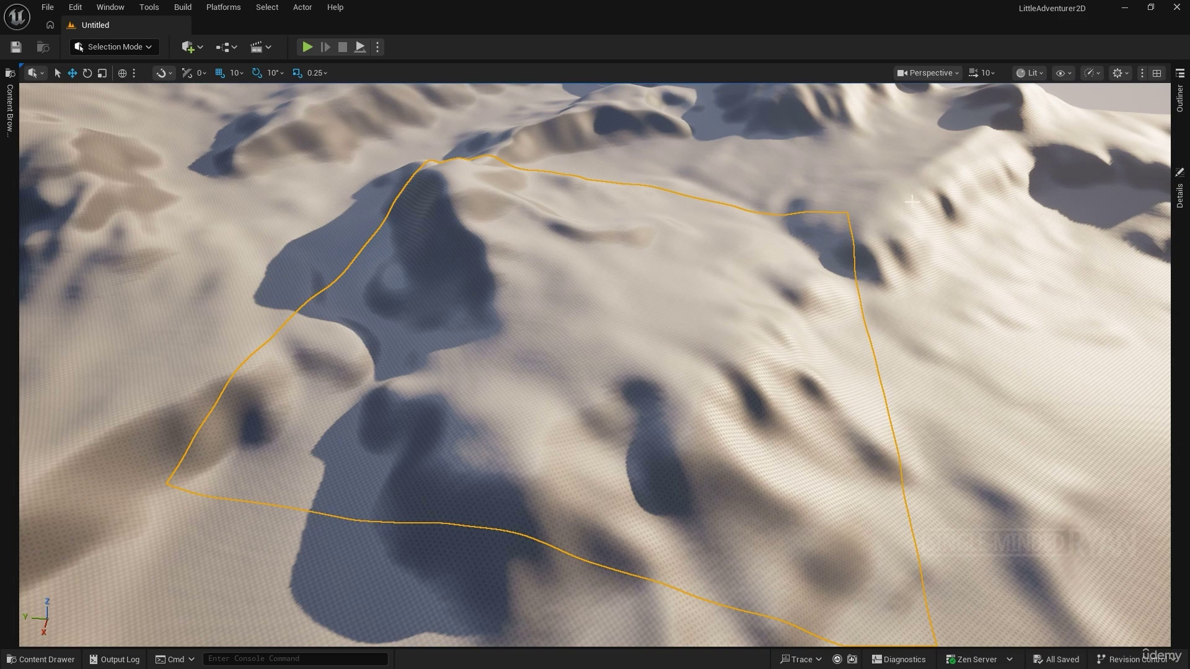
- Examine the viewport's perspective options and view modes, trying Unlit shading and returning to Lit
left_click(948, 74)
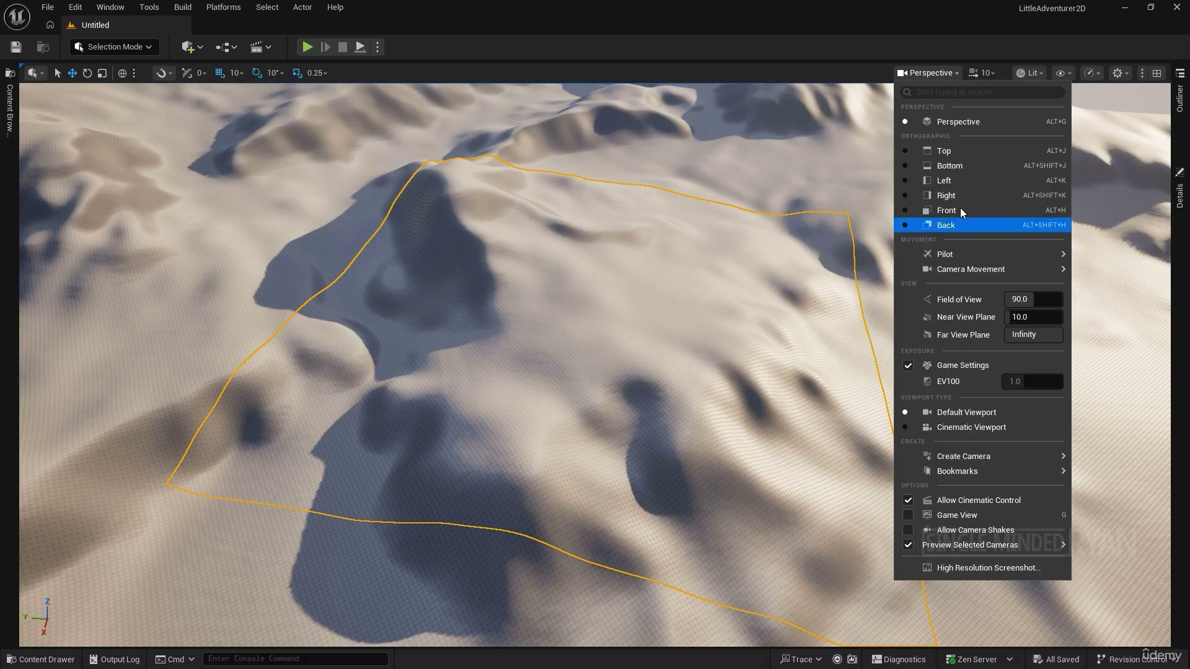
left_click(1032, 75)
left_click(1032, 74)
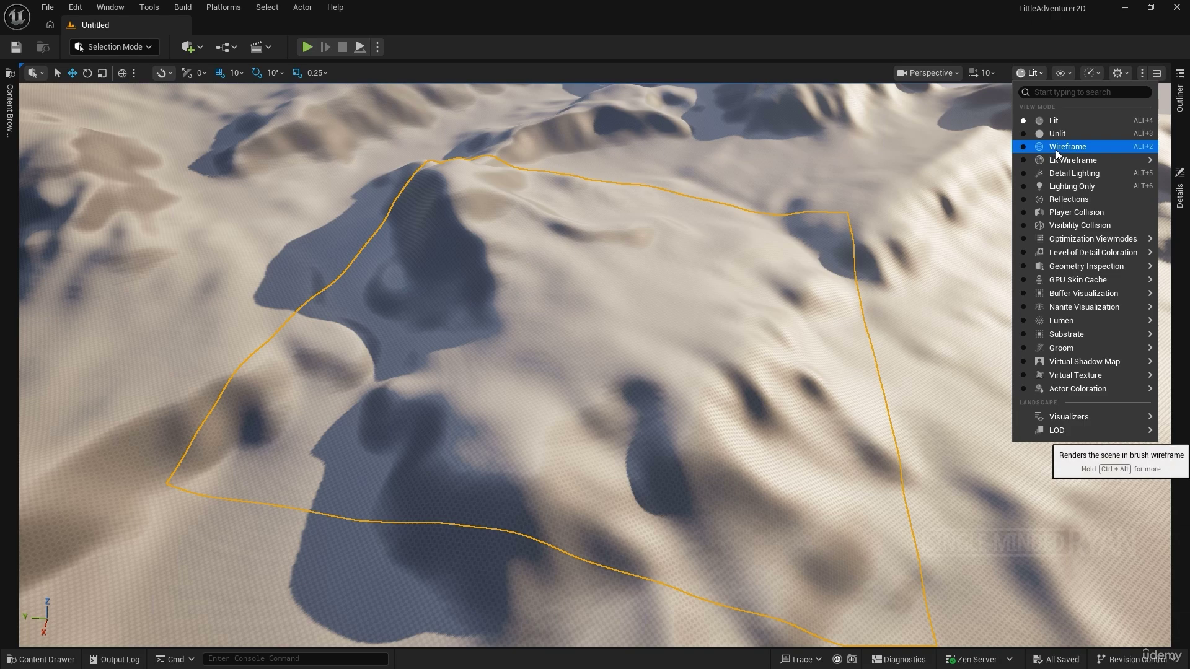
left_click(1060, 136)
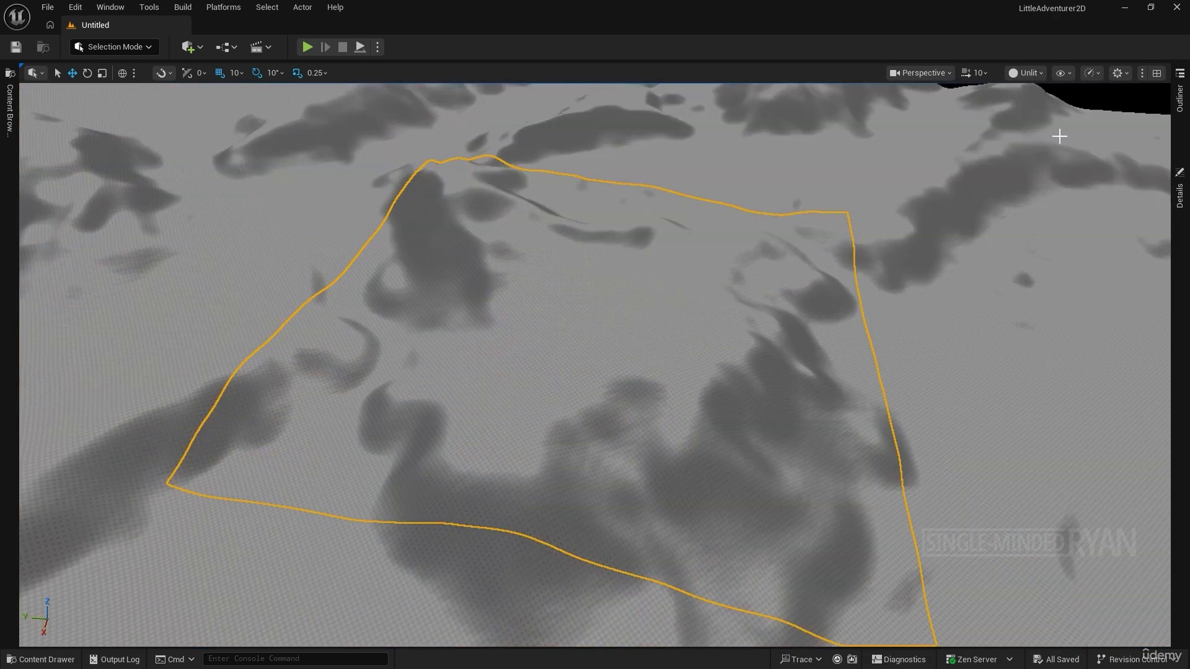
left_click(1032, 73)
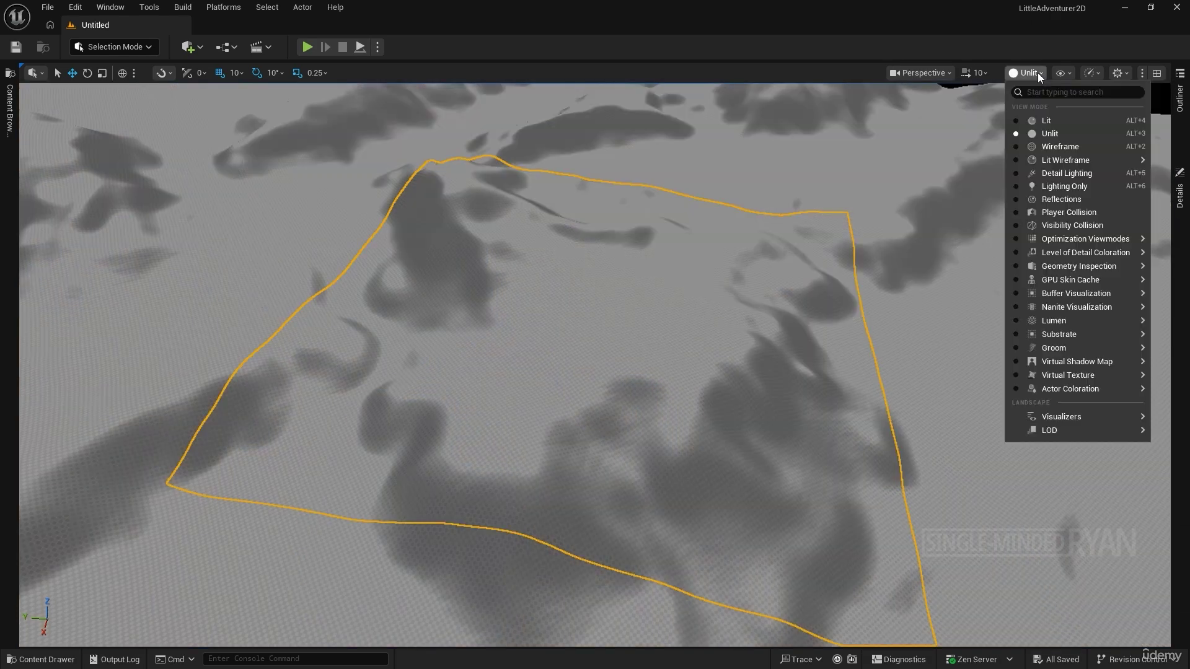
left_click(1056, 120)
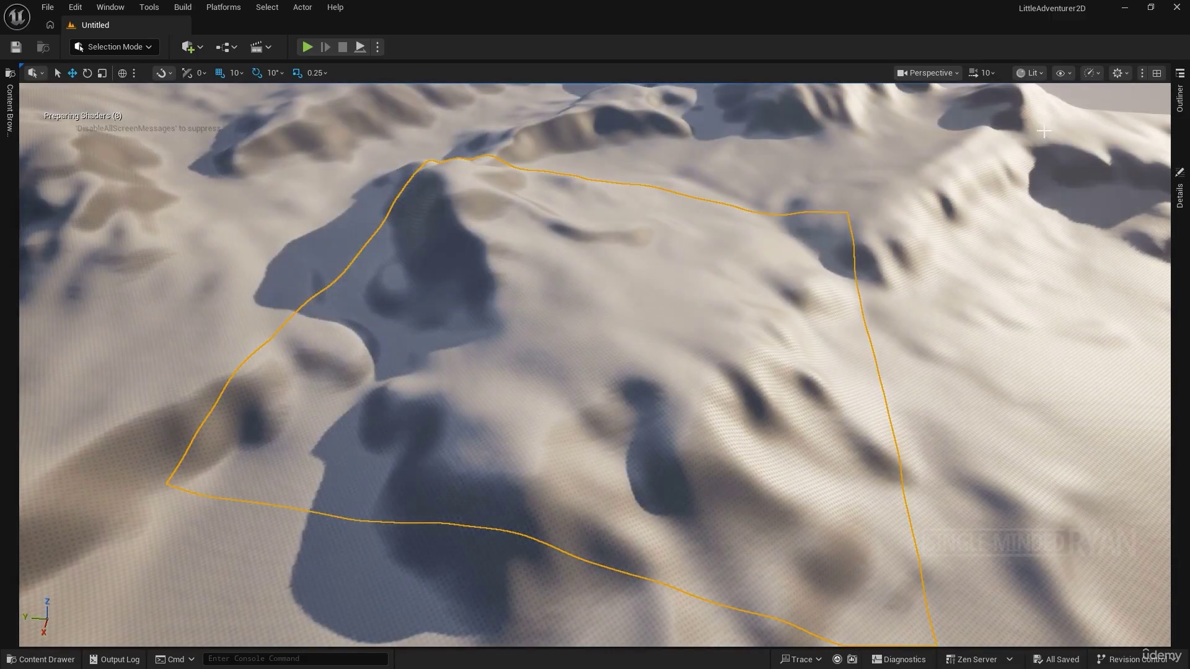
- Examine the viewport's show flags and its performance settings, including the scalability groups
left_click(1062, 72)
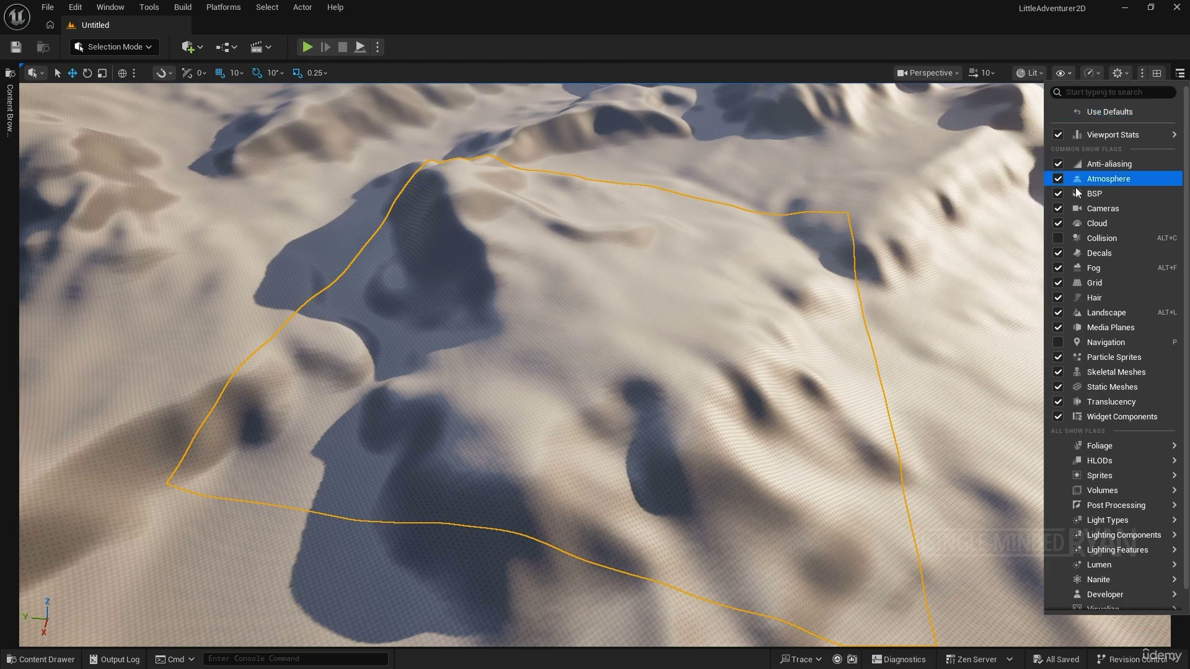
left_click(1059, 73)
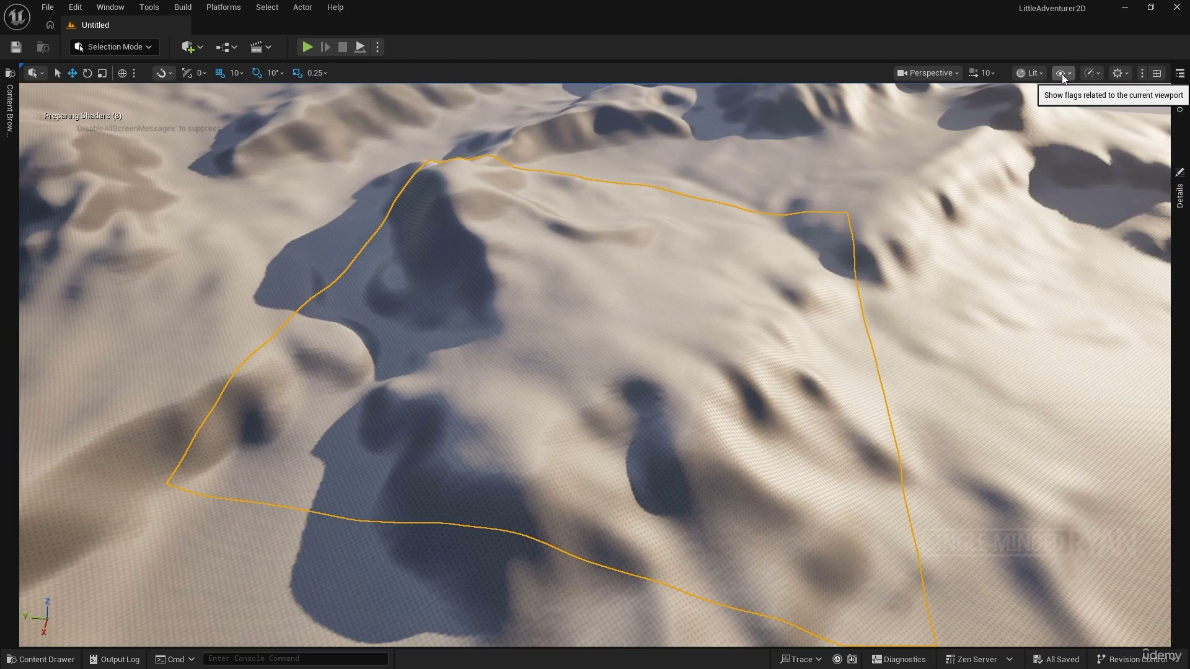
left_click(1094, 75)
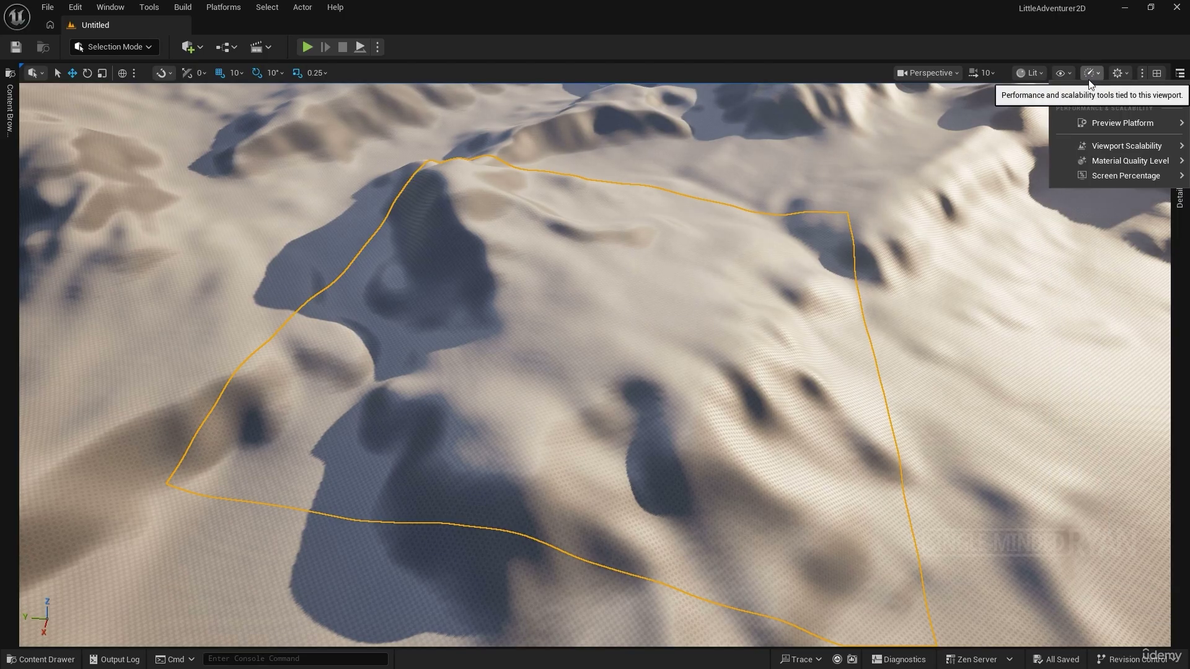
mouse_move(1058, 148)
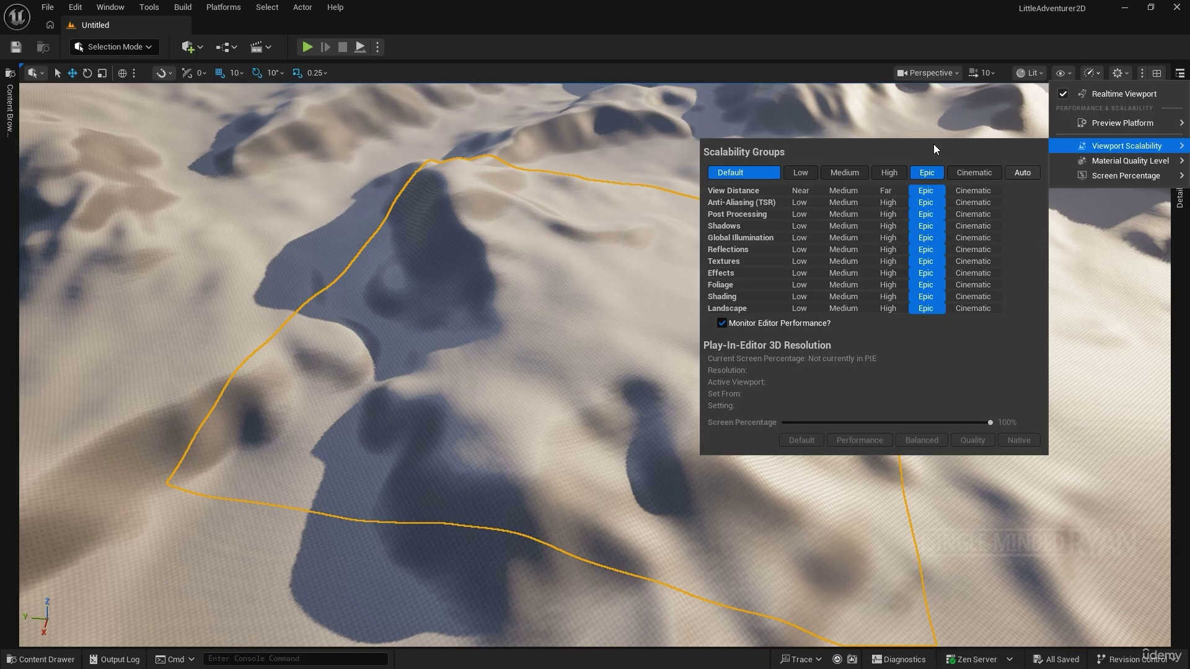
left_click(792, 218)
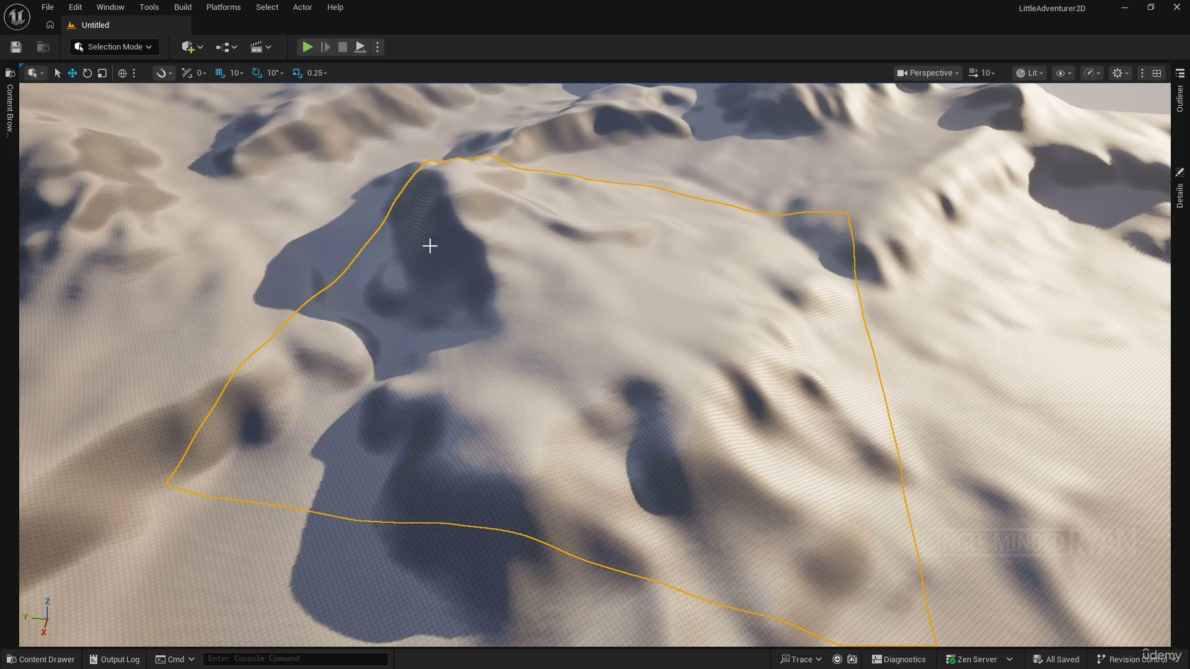
- Add a Cube shape to the level
left_click(193, 49)
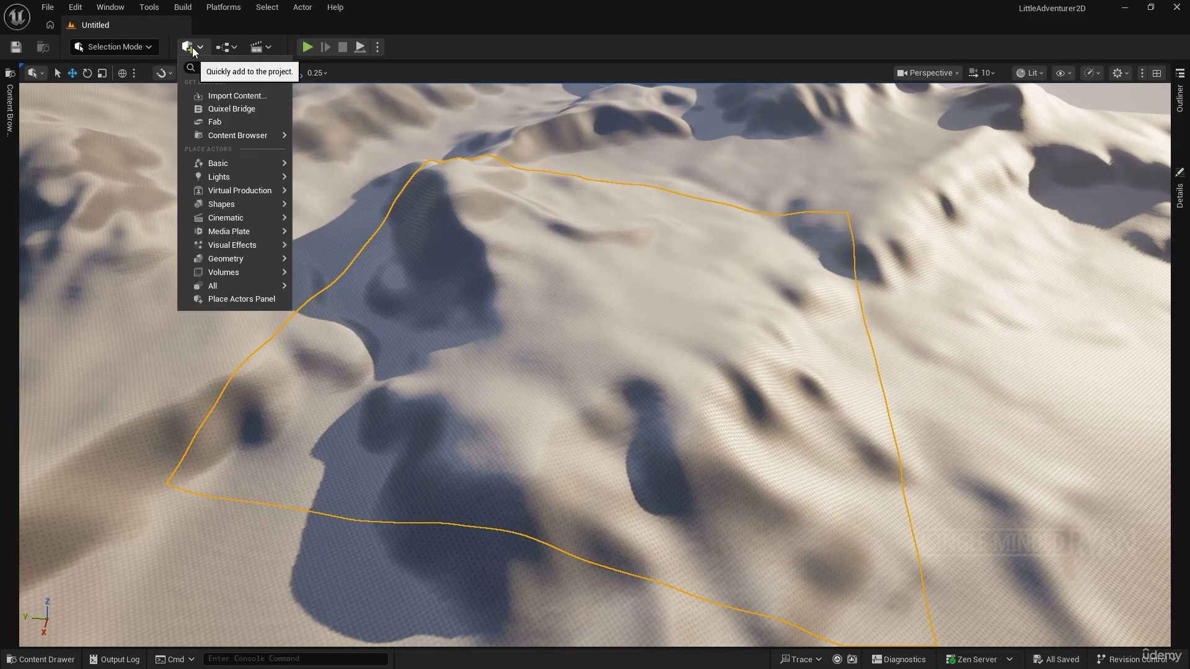
mouse_move(230, 205)
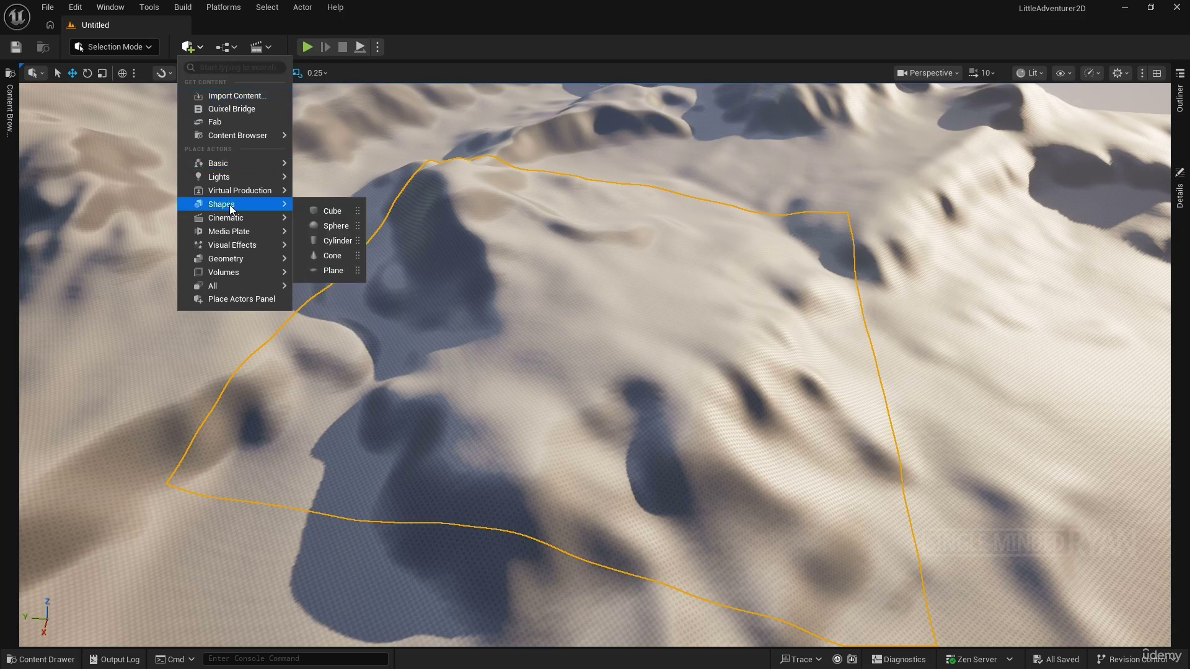
left_click(343, 211)
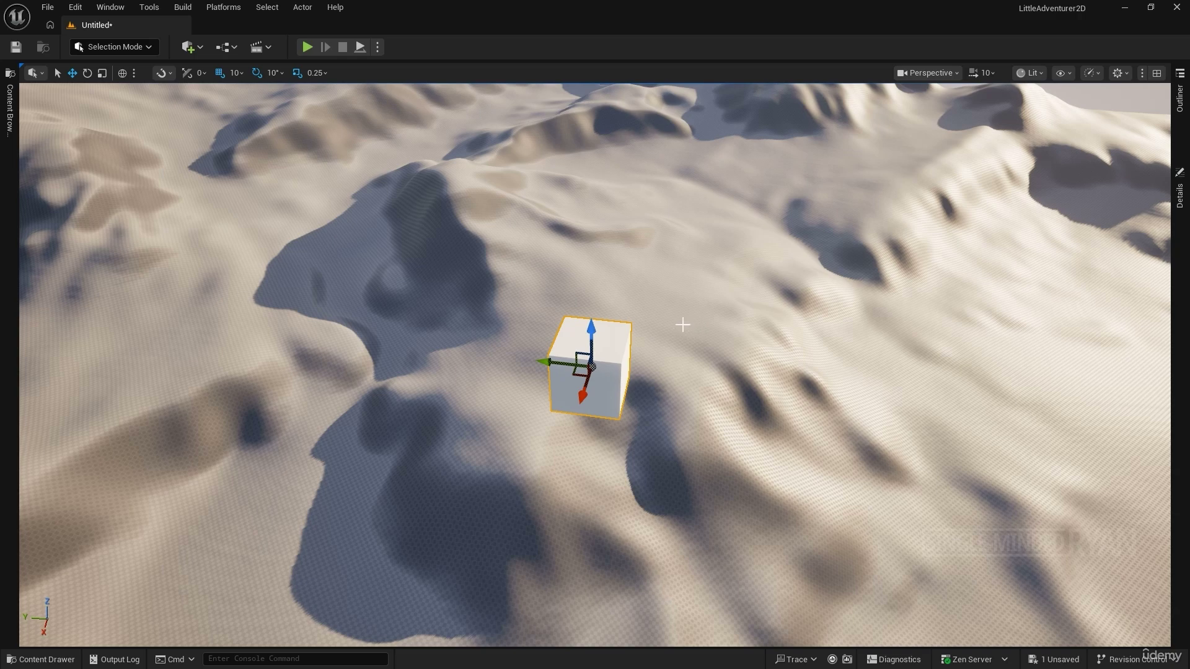
- Compare the select and translate tools on the cube, and move it slightly along its horizontal axes and upward
left_click(58, 75)
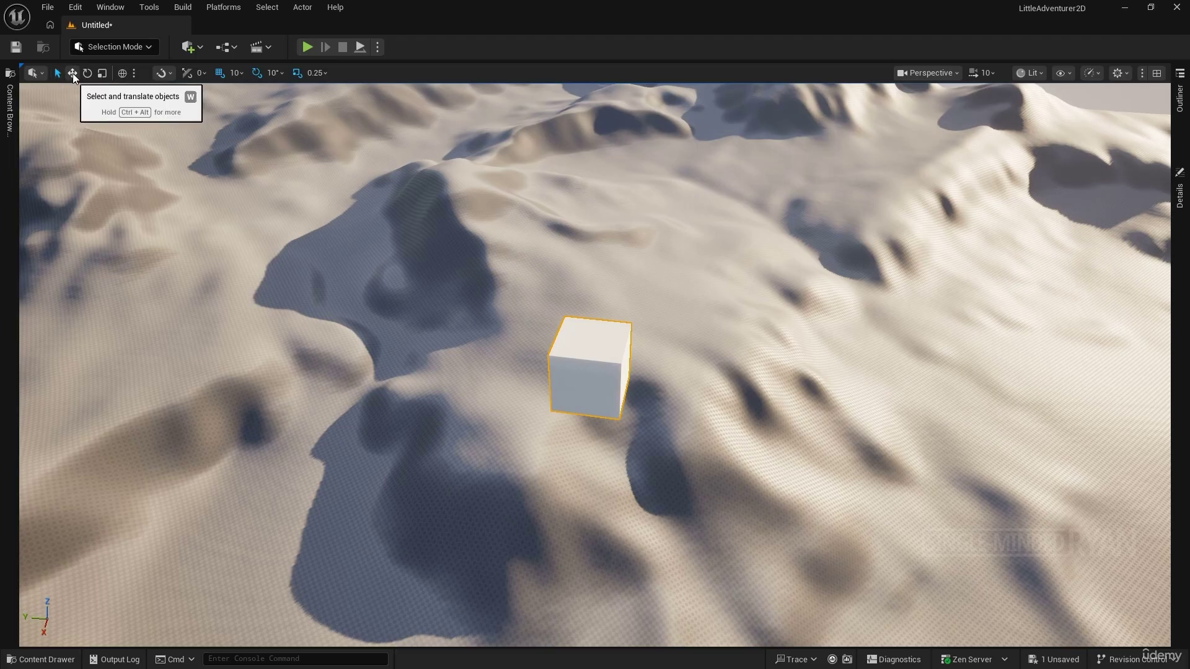
left_click(72, 74)
mouse_move(548, 357)
left_mouse_down()
mouse_move(447, 344)
mouse_move(554, 359)
left_mouse_up()
mouse_move(585, 397)
left_mouse_down()
mouse_move(607, 317)
mouse_move(586, 403)
left_mouse_up()
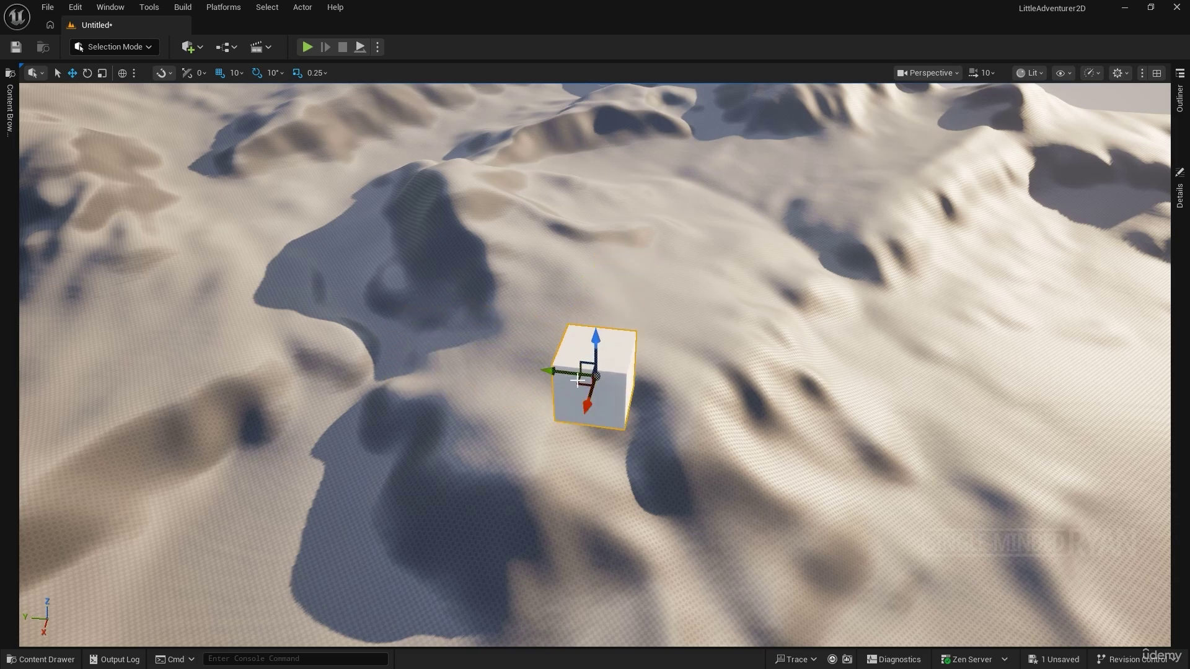
left_click_drag(594, 348, 595, 313)
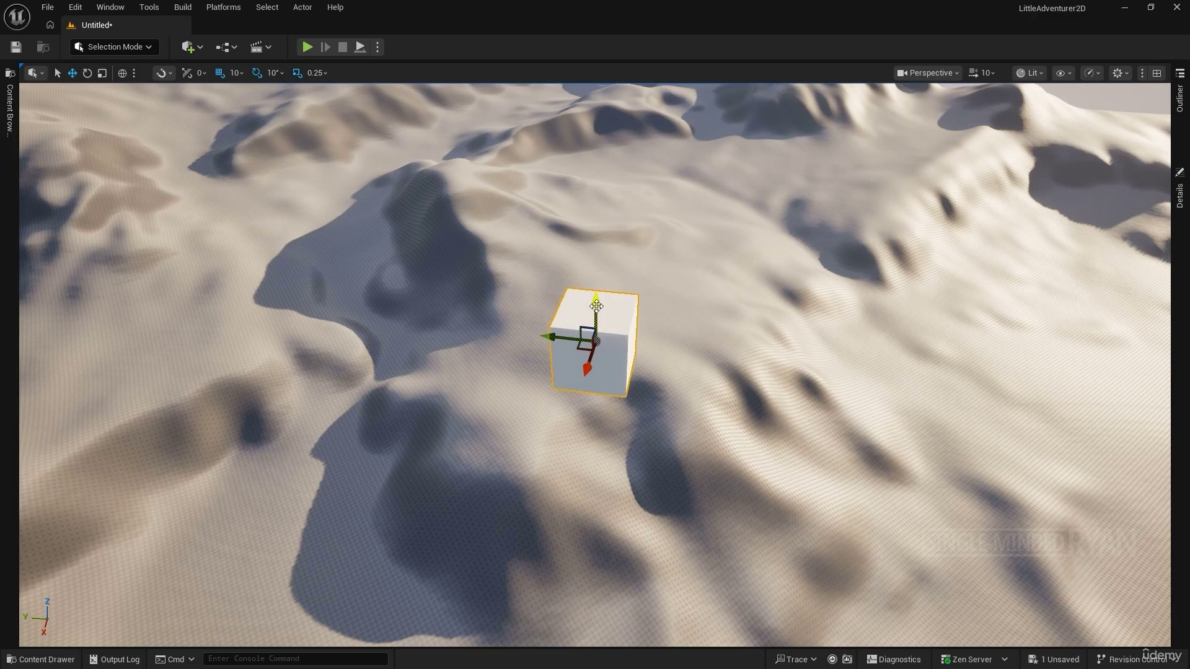
- Focus the view on the cube, set the camera speed to 2 and fly in close to the cube
mouse_move(677, 363)
right_mouse_down()
mouse_move(691, 362)
mouse_move(672, 334)
mouse_move(685, 364)
right_mouse_up()
key("w")
key("s")
key("w")
key("f")
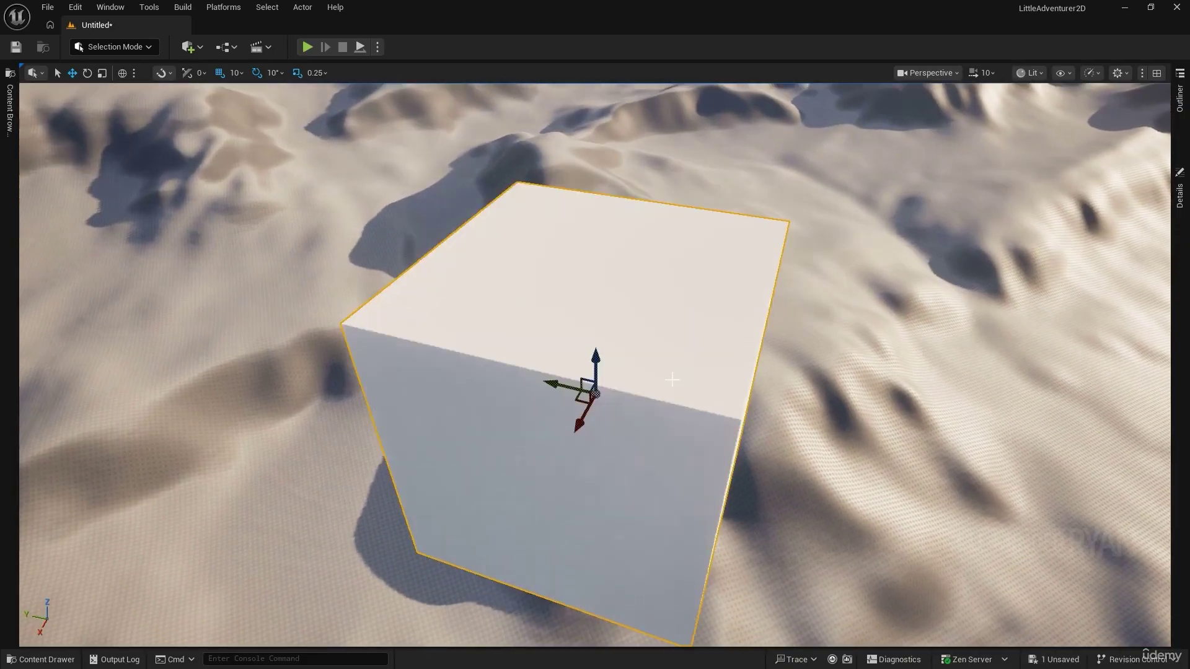
scroll(696, 377, "down", 5)
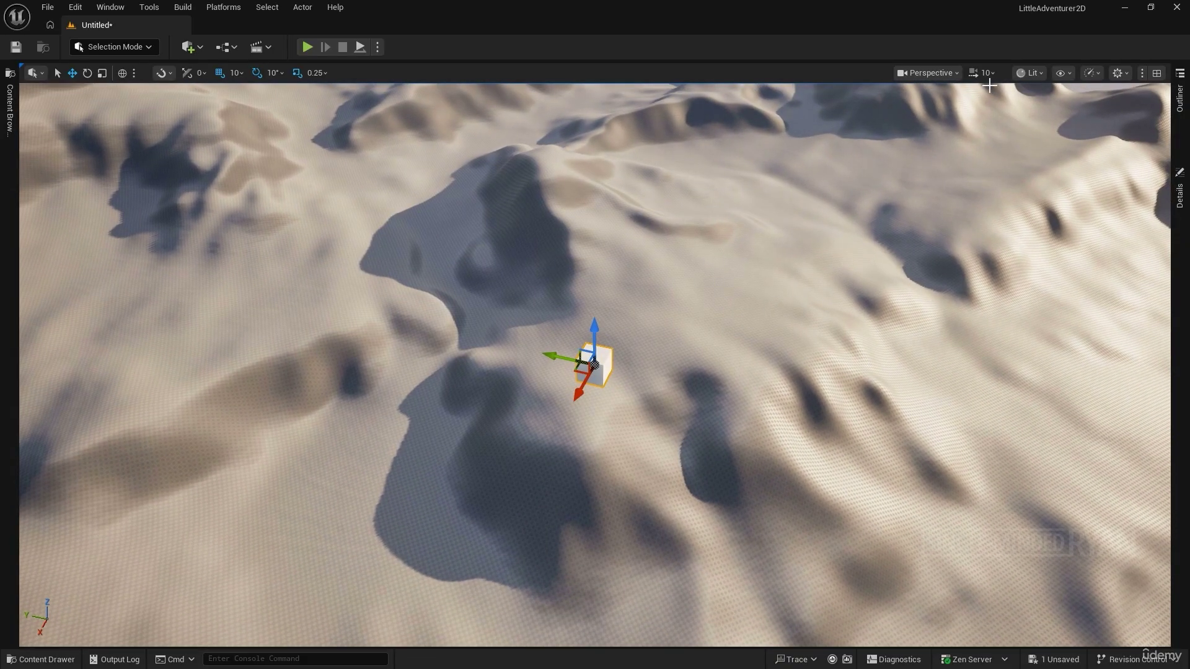
left_click(990, 74)
left_click(925, 112)
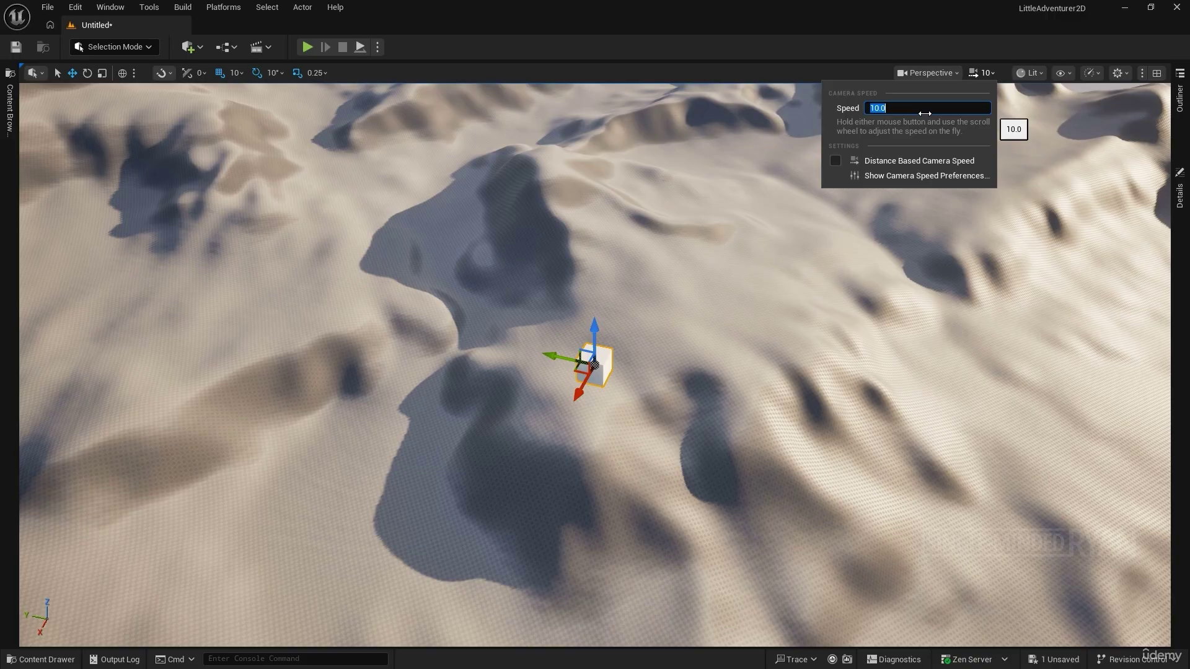
type("2")
right_click_drag(703, 287, 702, 293)
key("w")
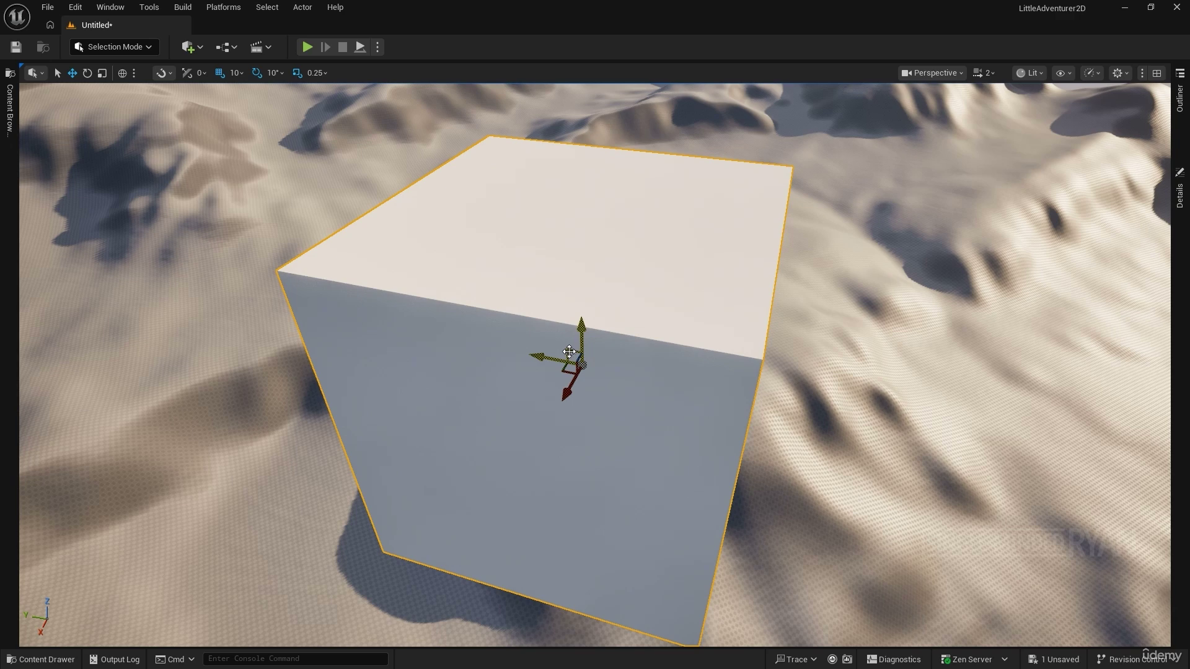
- Move the cube within its Y-Z plane and try rotating it about the vertical axis
mouse_move(568, 352)
left_mouse_down()
mouse_move(536, 217)
mouse_move(561, 342)
mouse_move(500, 246)
mouse_move(554, 292)
mouse_move(575, 351)
mouse_move(353, 327)
mouse_move(545, 233)
mouse_move(595, 409)
mouse_move(390, 274)
mouse_move(709, 299)
mouse_move(540, 365)
mouse_move(556, 368)
left_mouse_up()
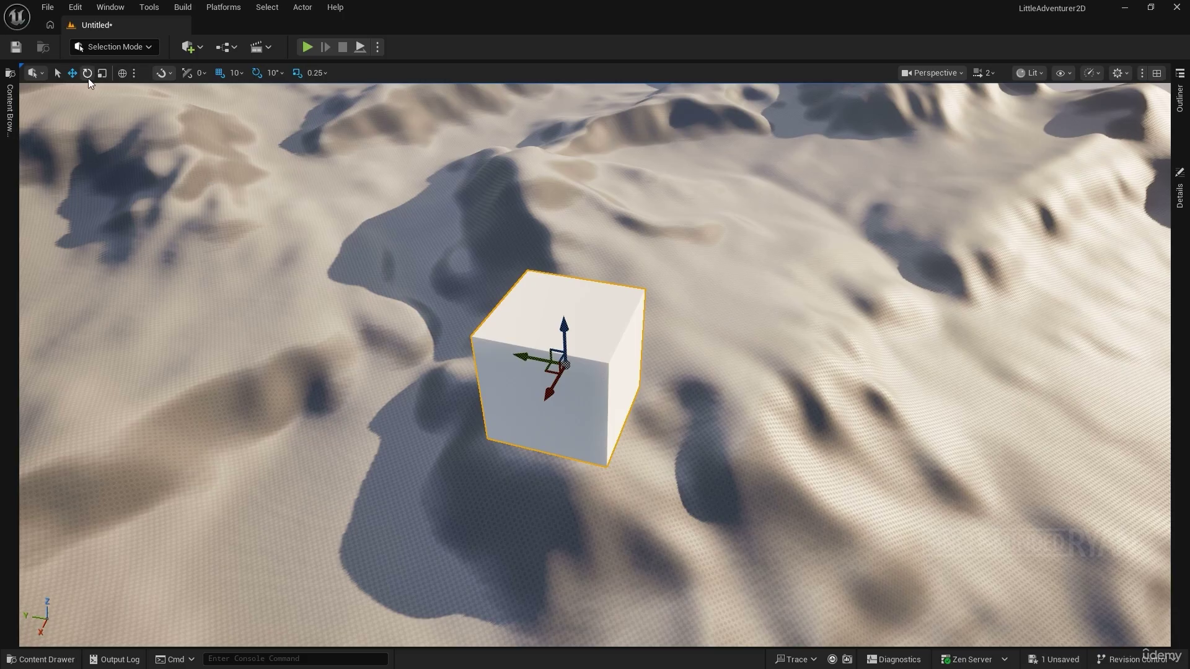
left_click(88, 73)
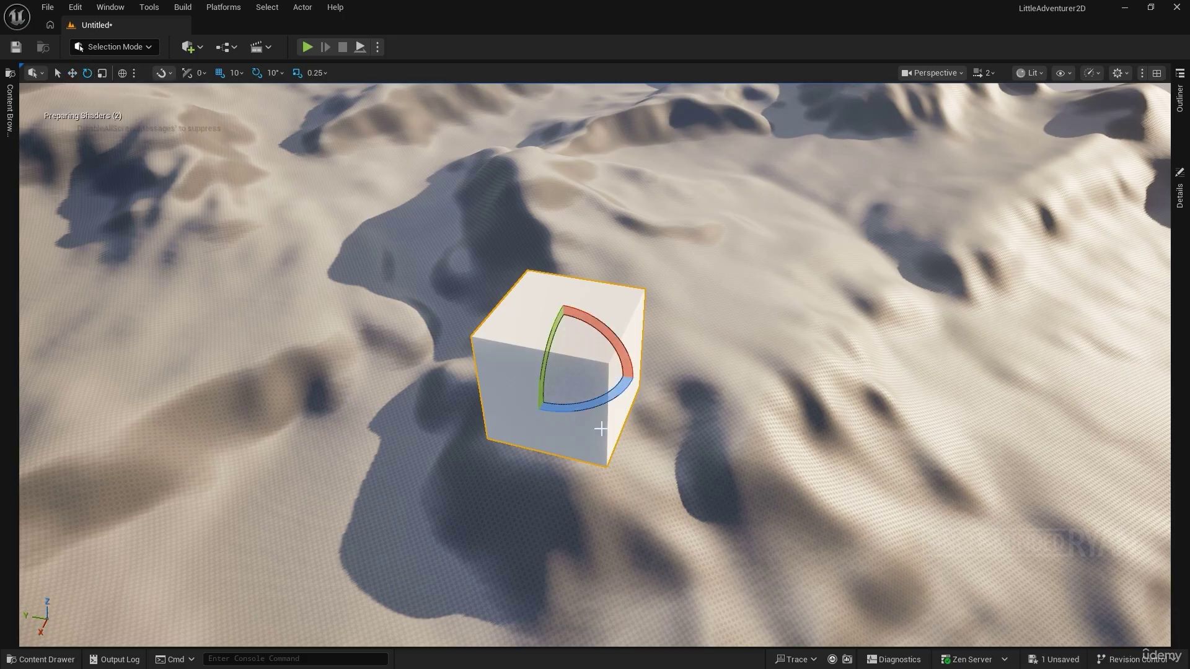
left_click_drag(561, 410, 601, 403)
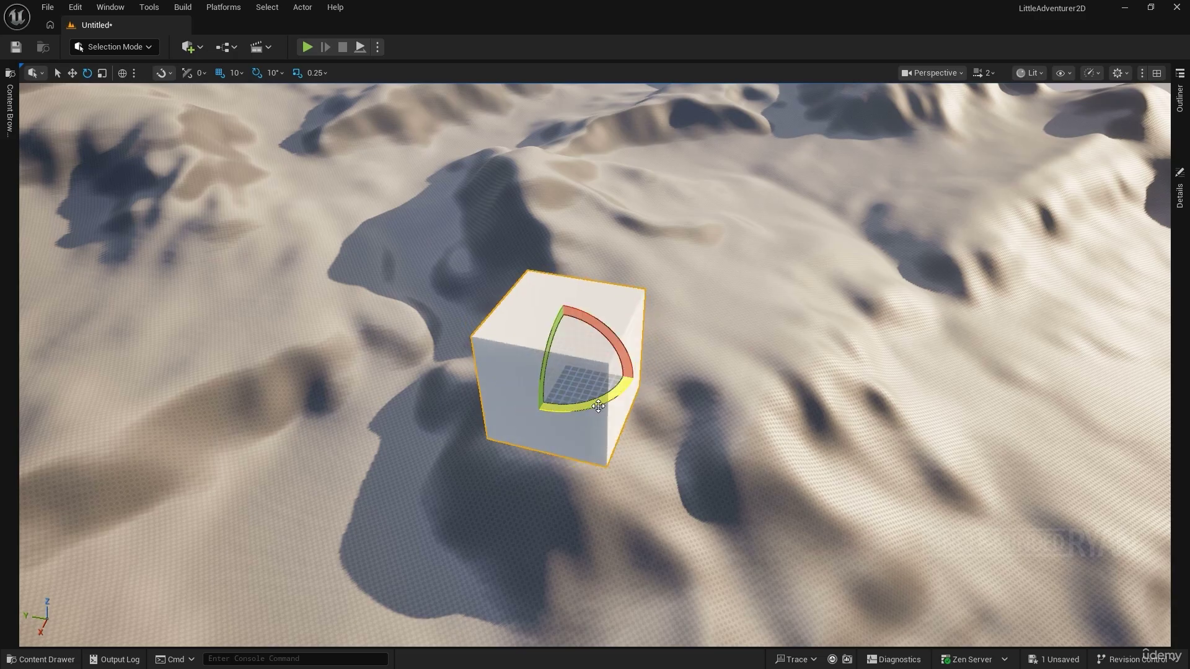
- Try scaling the cube along its vertical axis, and try moving it with grid snapping on
left_click(103, 73)
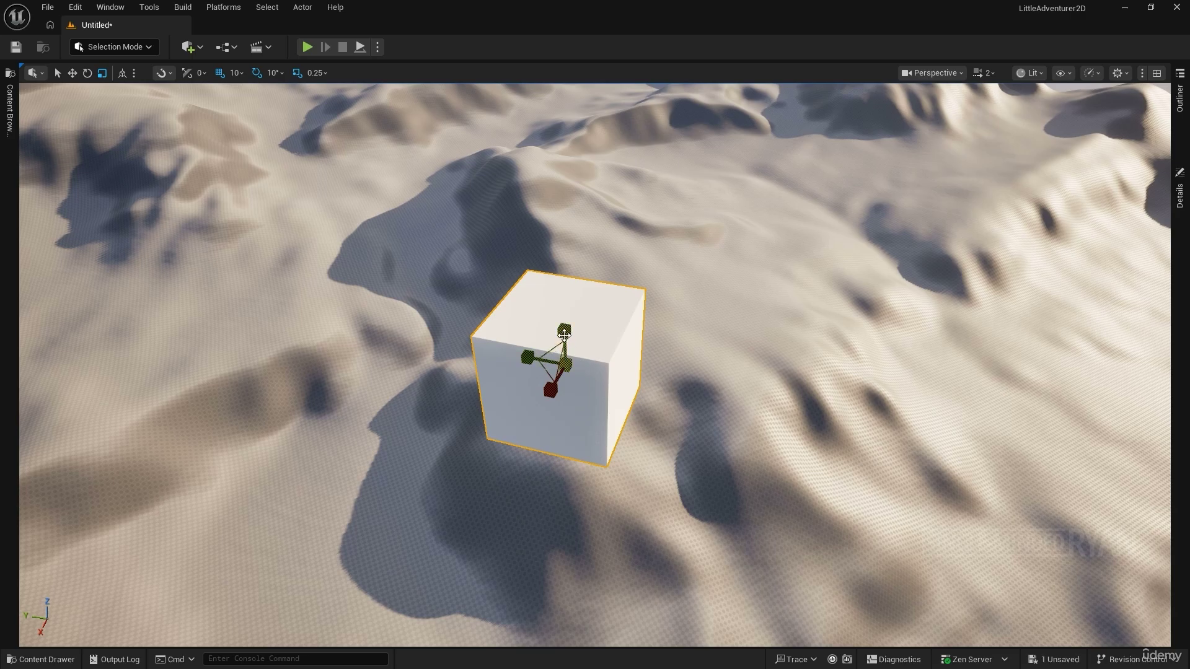
mouse_move(564, 336)
left_mouse_down()
mouse_move(564, 248)
mouse_move(564, 335)
left_mouse_up()
left_click(76, 75)
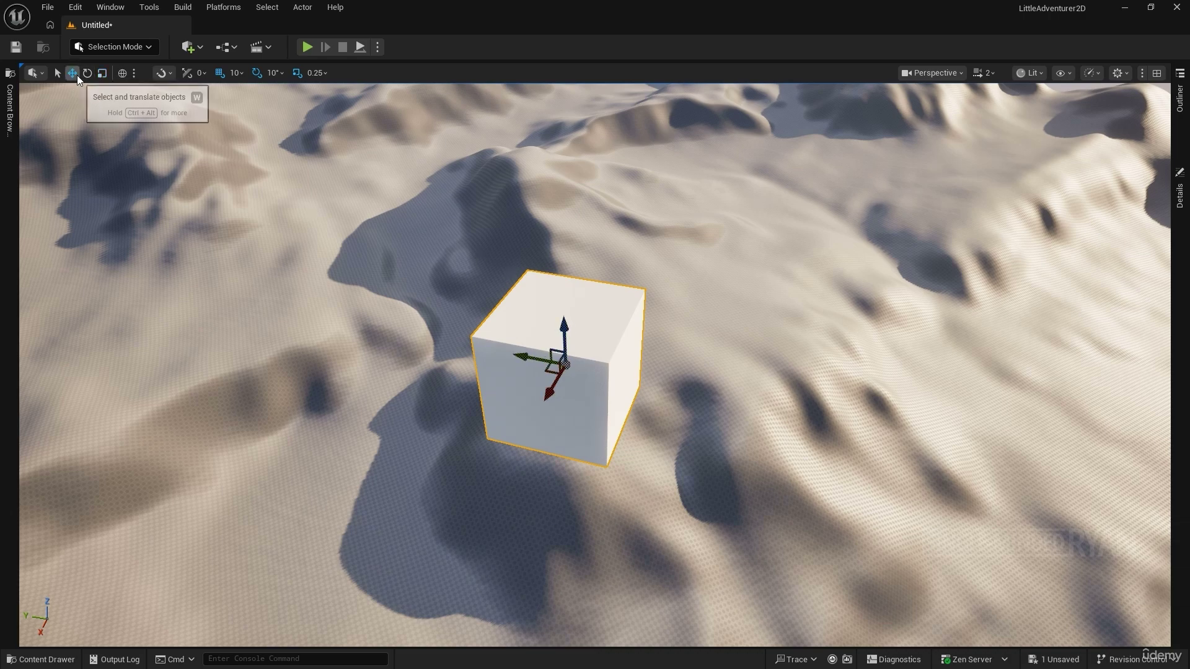
mouse_move(514, 350)
left_mouse_down()
mouse_move(446, 342)
mouse_move(617, 383)
mouse_move(522, 362)
left_mouse_up()
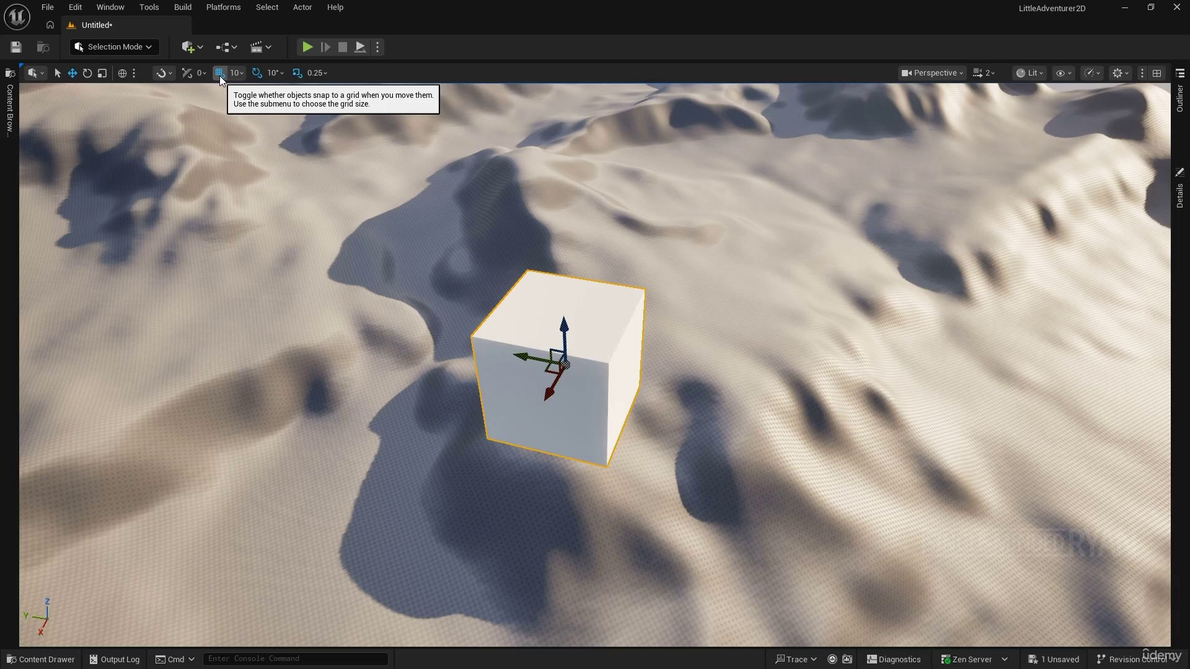
- Review the grid snap sizes, and turn off grid snapping to move the cube freely along its Y axis
left_click(239, 75)
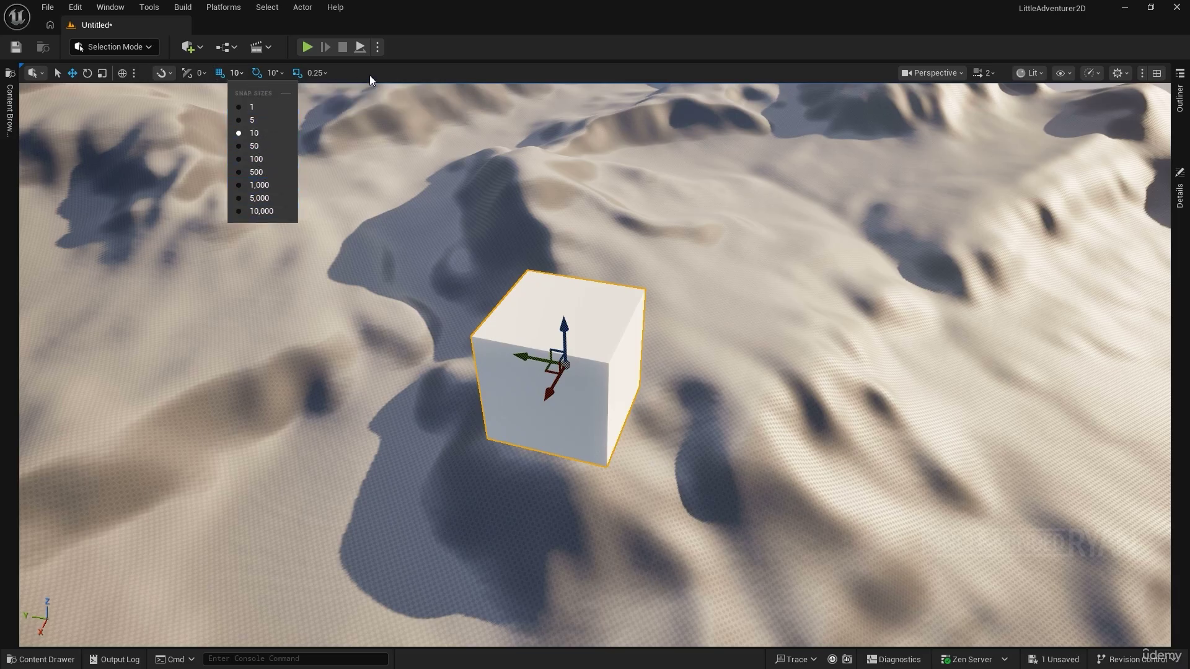
left_click(228, 74)
left_click_drag(527, 358, 501, 406)
- Rotate the cube slightly about its vertical axis with rotation snapping off, and re-enable both grid and rotation snapping
left_click(87, 74)
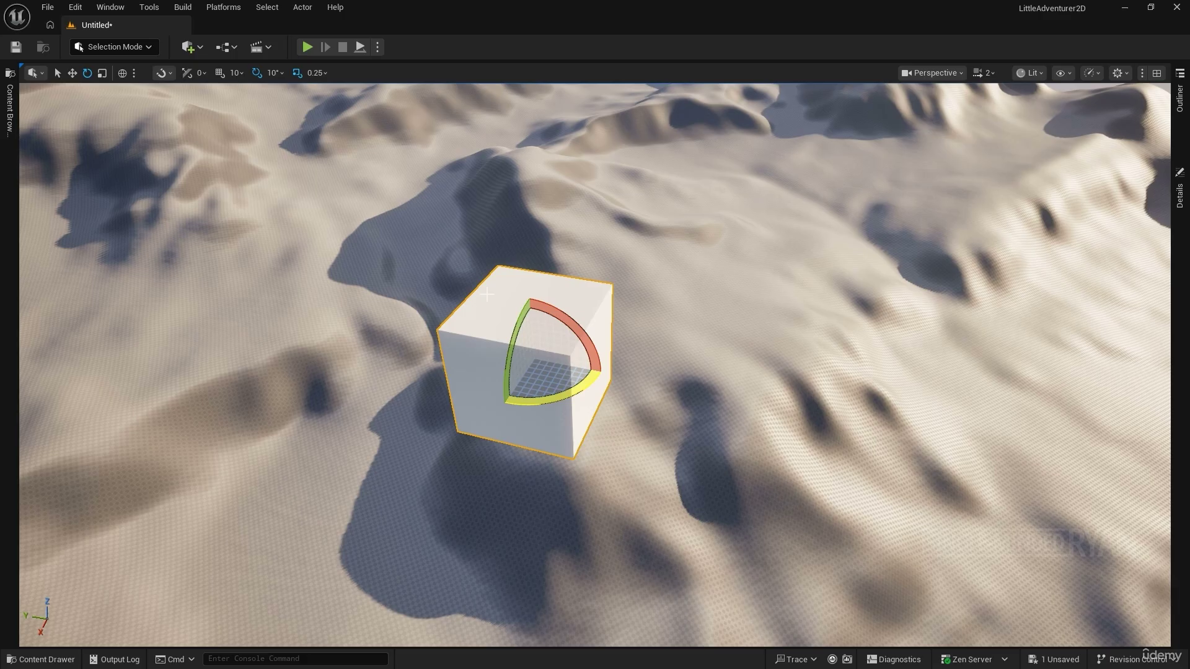
left_click(254, 74)
mouse_move(503, 401)
left_mouse_down()
mouse_move(493, 387)
mouse_move(503, 400)
left_mouse_up()
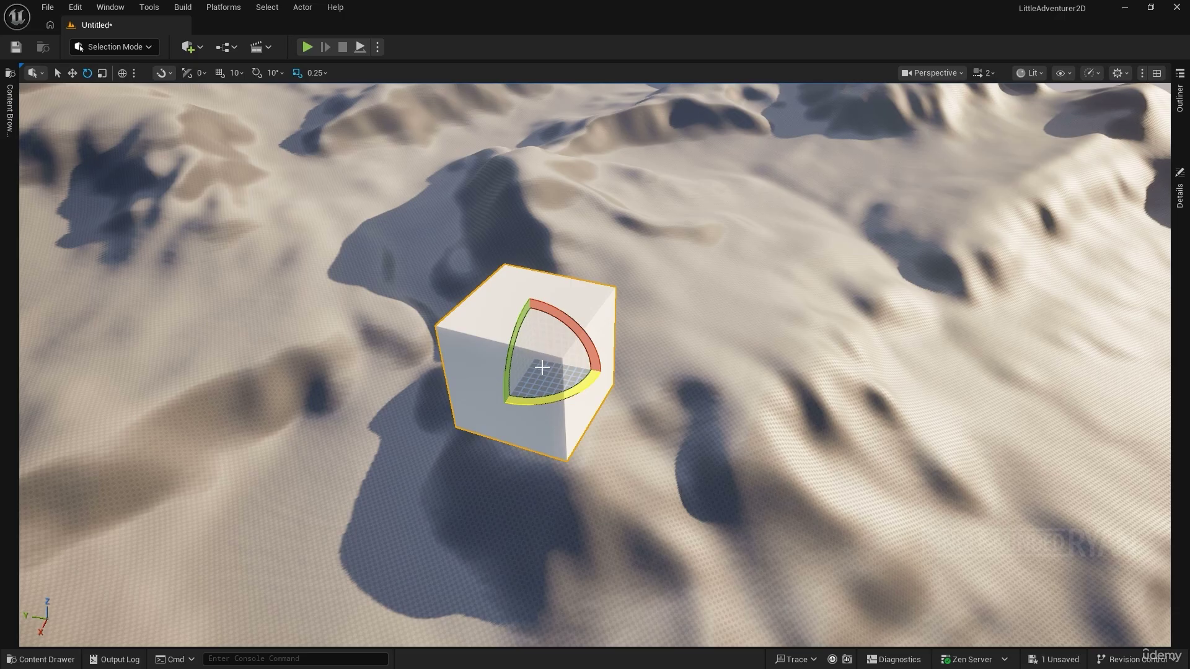
left_click(256, 73)
left_click(220, 72)
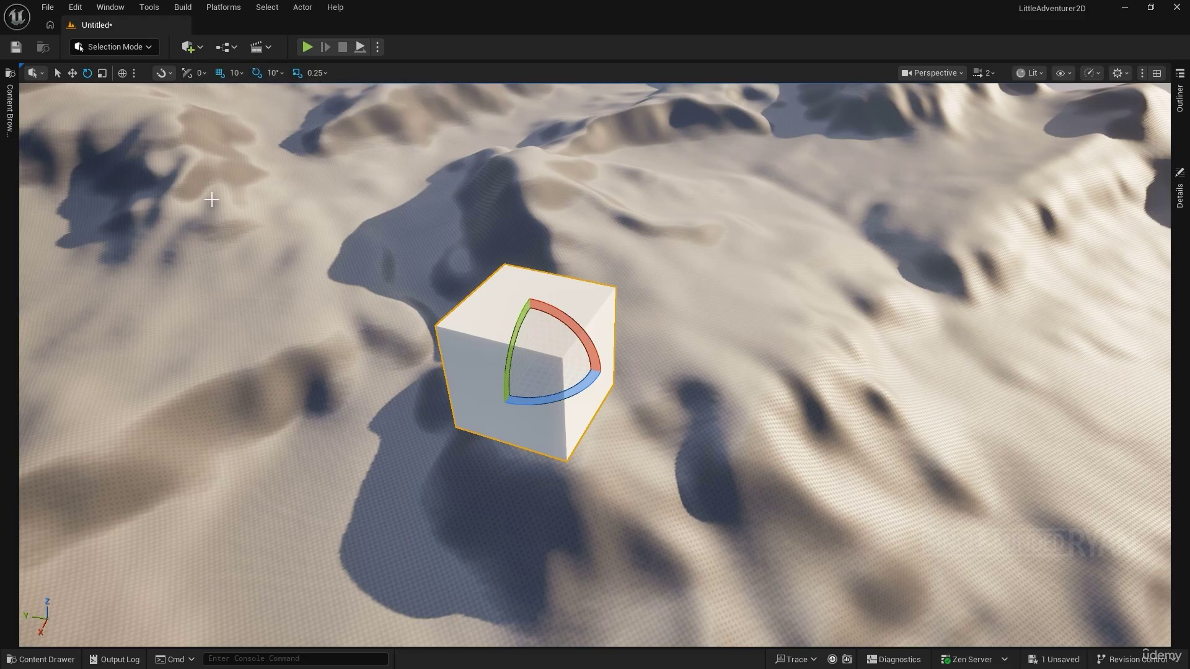
left_click(72, 73)
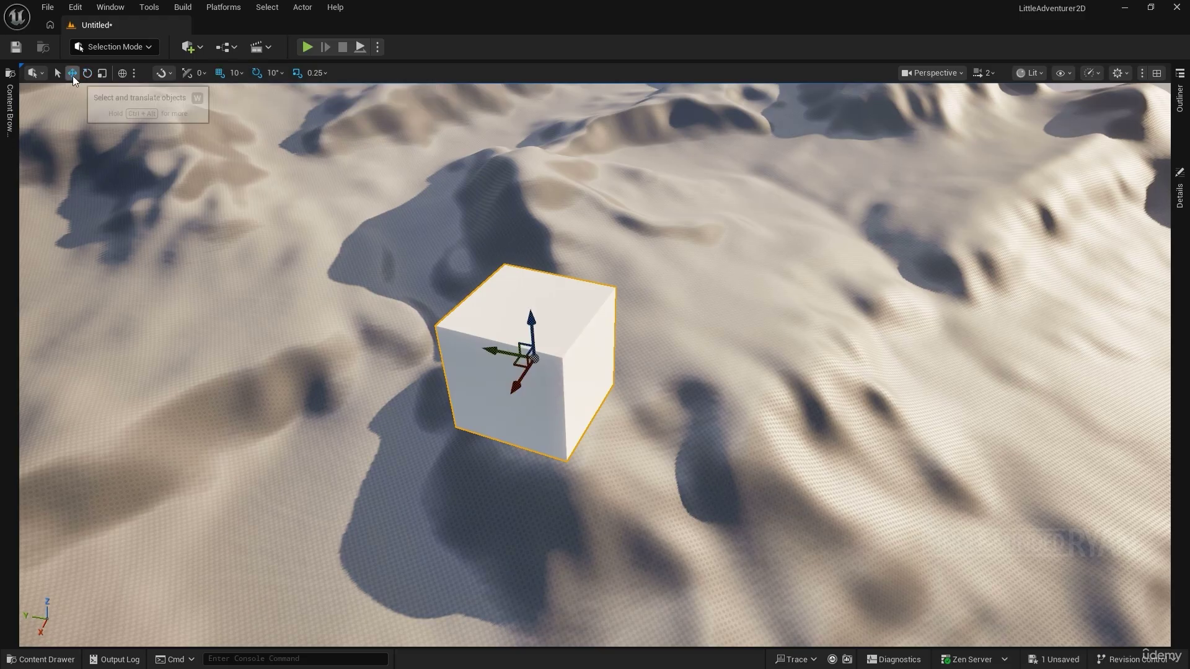
- Change the cube's X location to -41029.0 and its Z rotation to -26° through its transform properties
left_click(1179, 202)
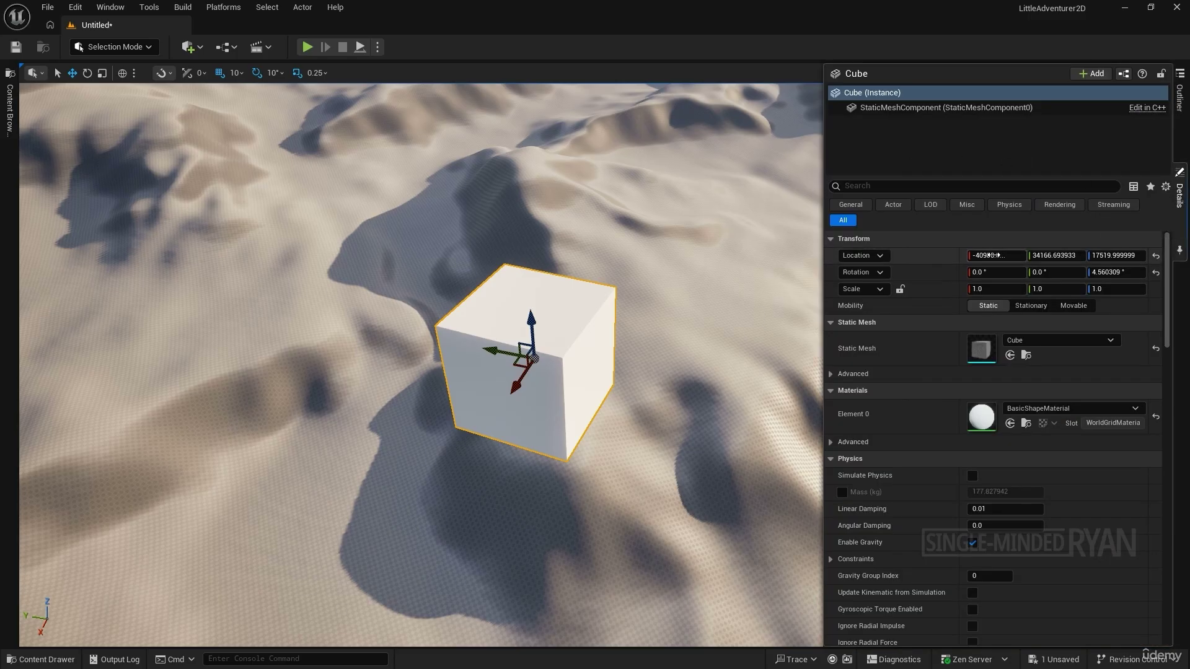
left_click_drag(989, 254, 945, 255)
mouse_move(1117, 276)
left_mouse_down()
mouse_move(1158, 276)
mouse_move(1109, 276)
left_mouse_up()
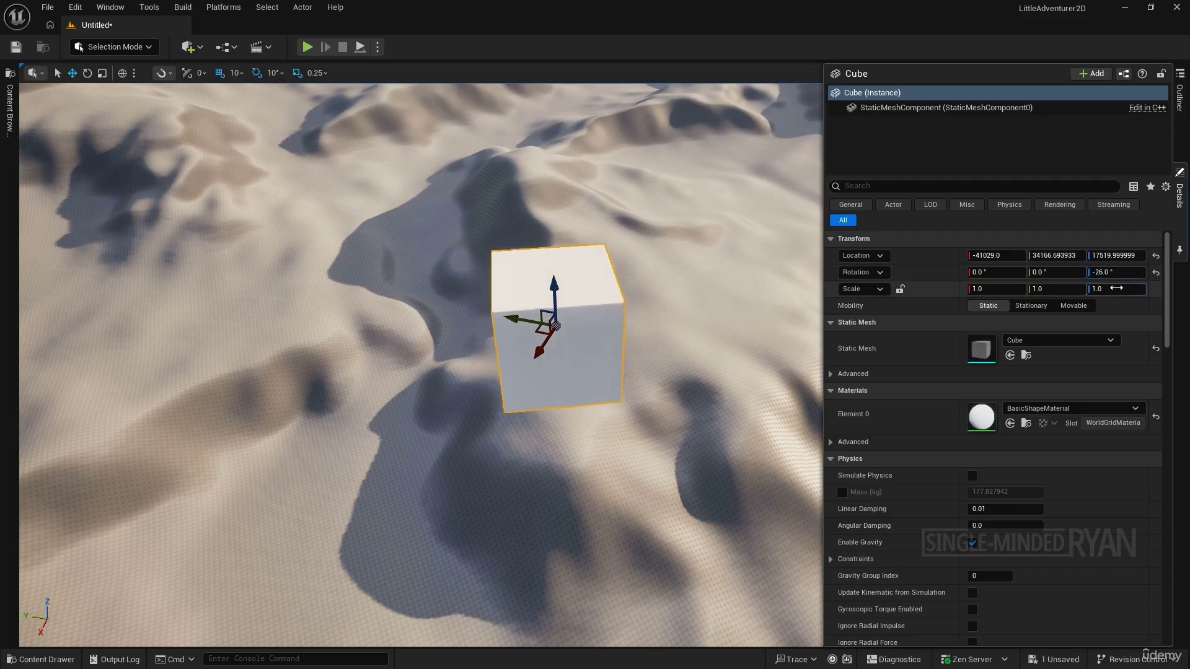
- Reset the cube's rotation and location to their defaults, and focus the view on the cube with its surroundings in sight
left_click(1156, 274)
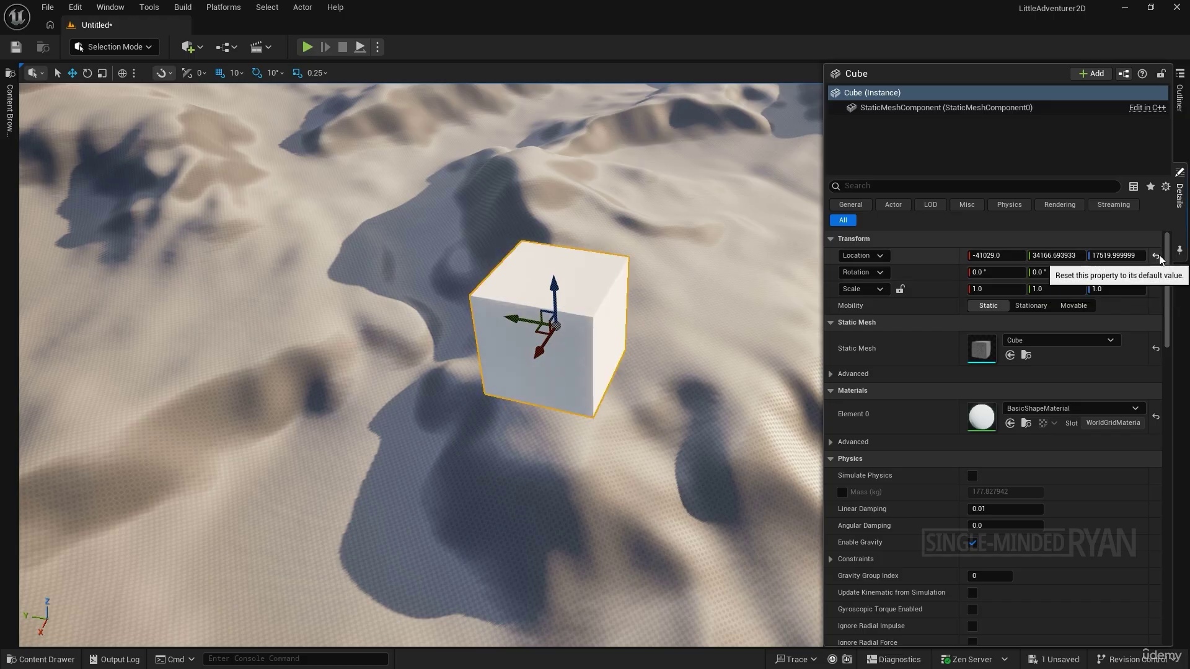
left_click(1157, 256)
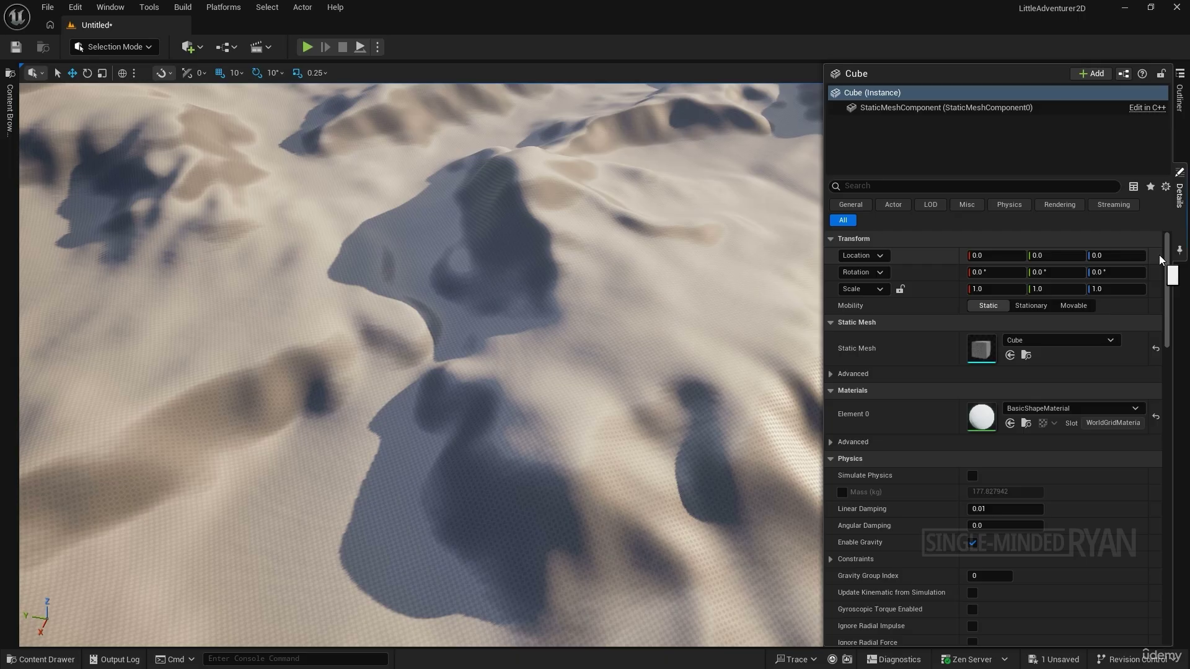
left_click(1184, 213)
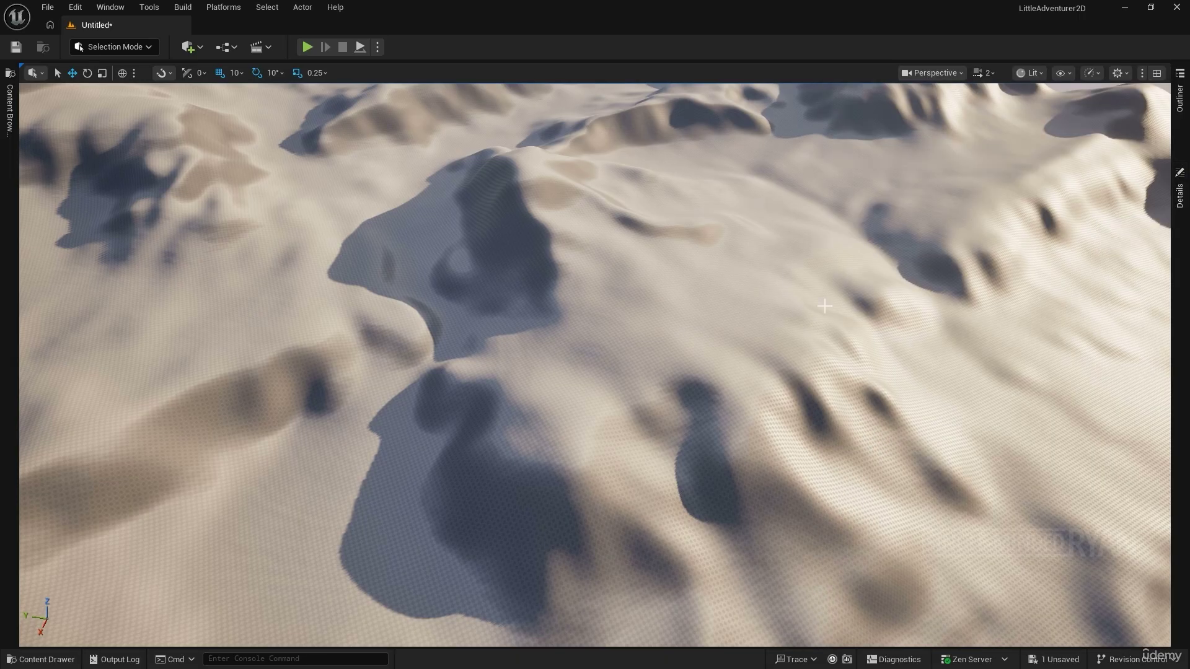
key("f")
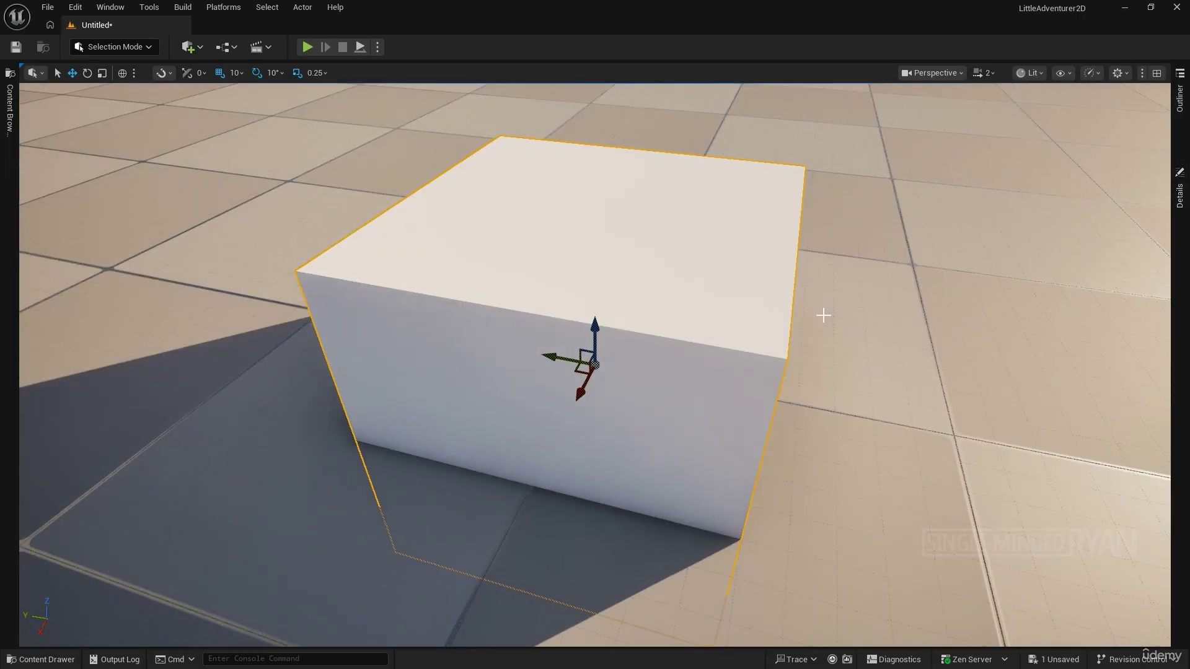
scroll(824, 306, "down", 4)
scroll(595, 366, "down", 5)
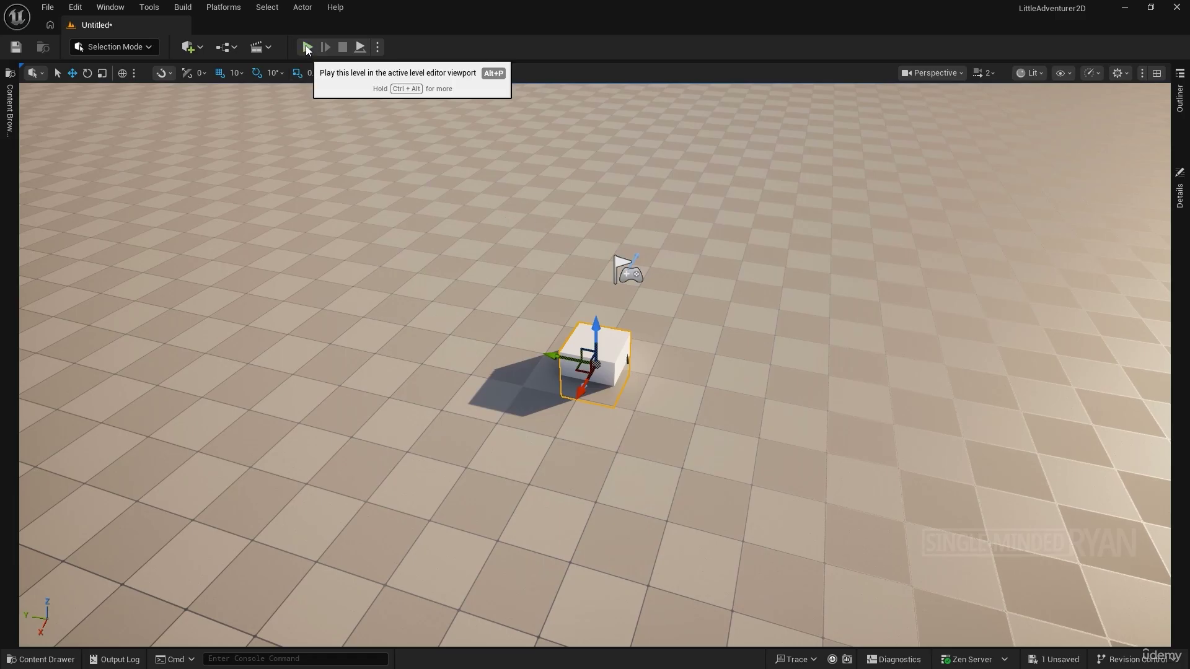
- Play the level in the viewport, fly around the cube to view it from several sides, and stop playing
left_click(433, 178)
key("alt+p")
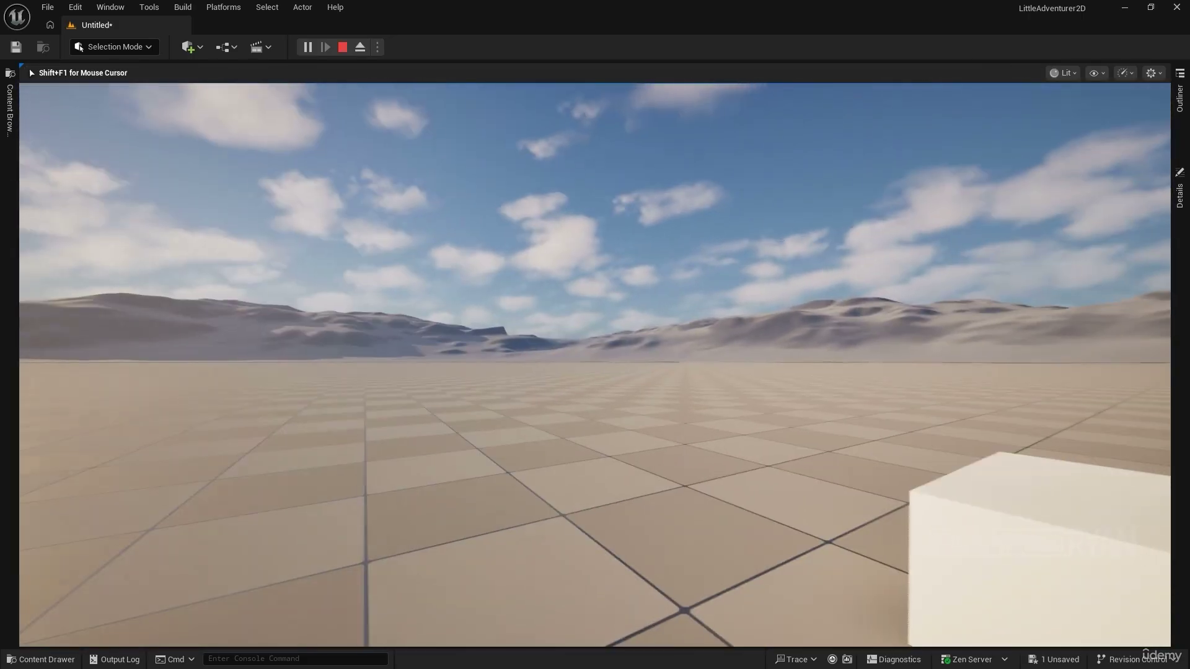
key("w")
key("a")
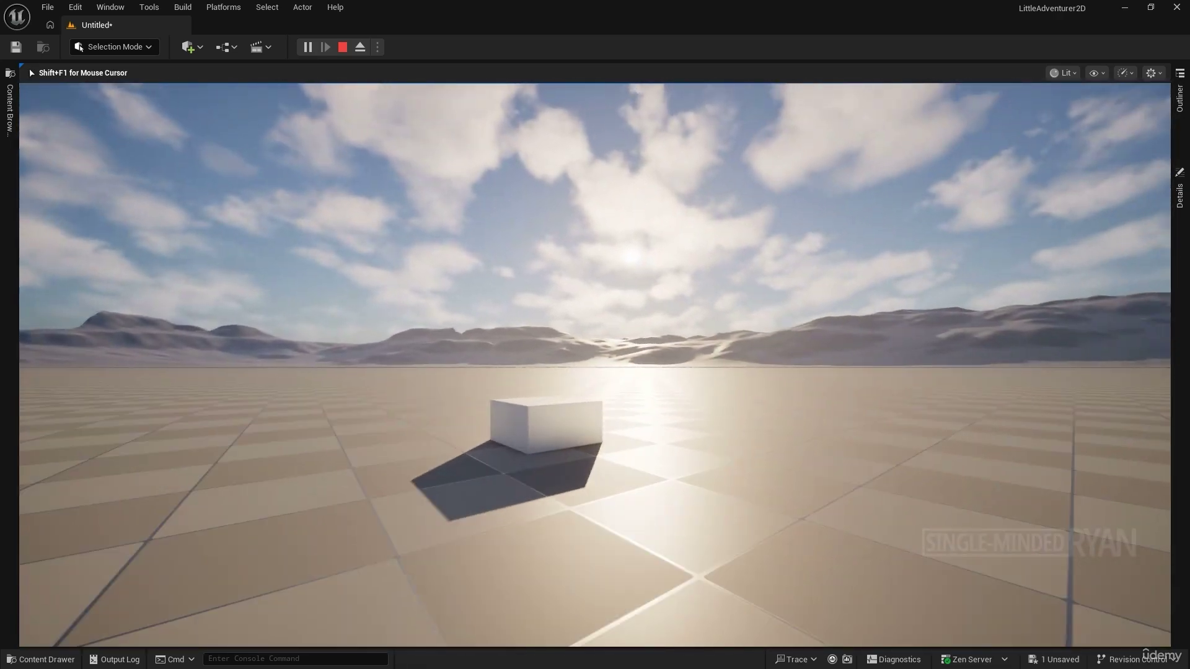
key("d")
key("e")
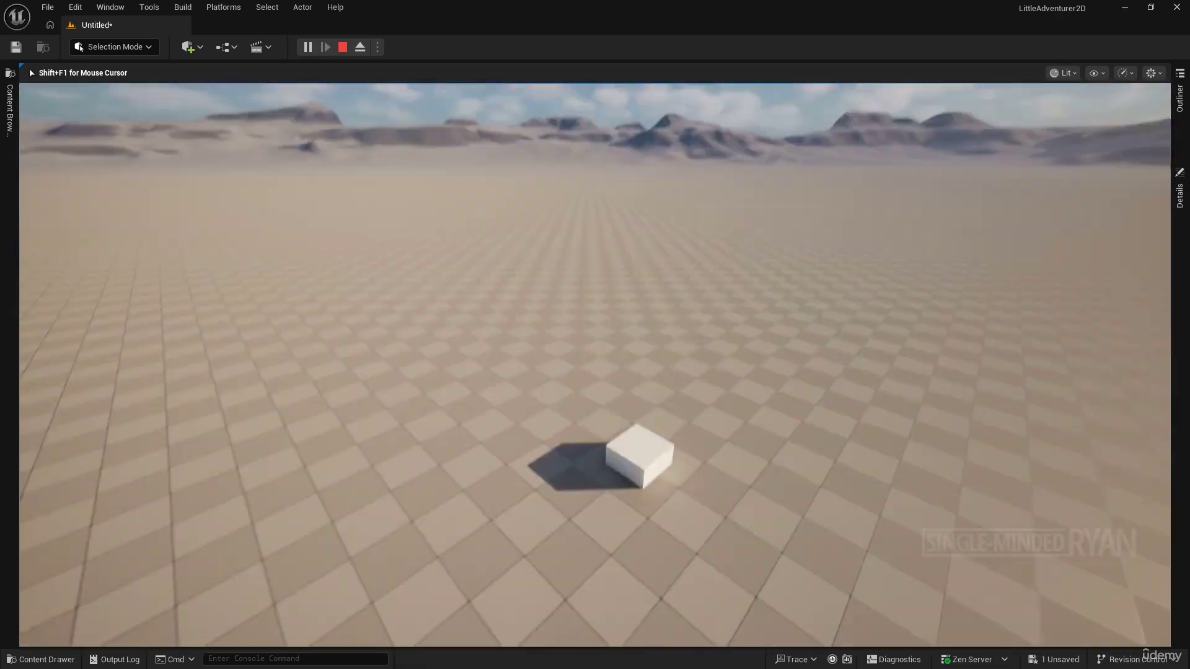
key("w")
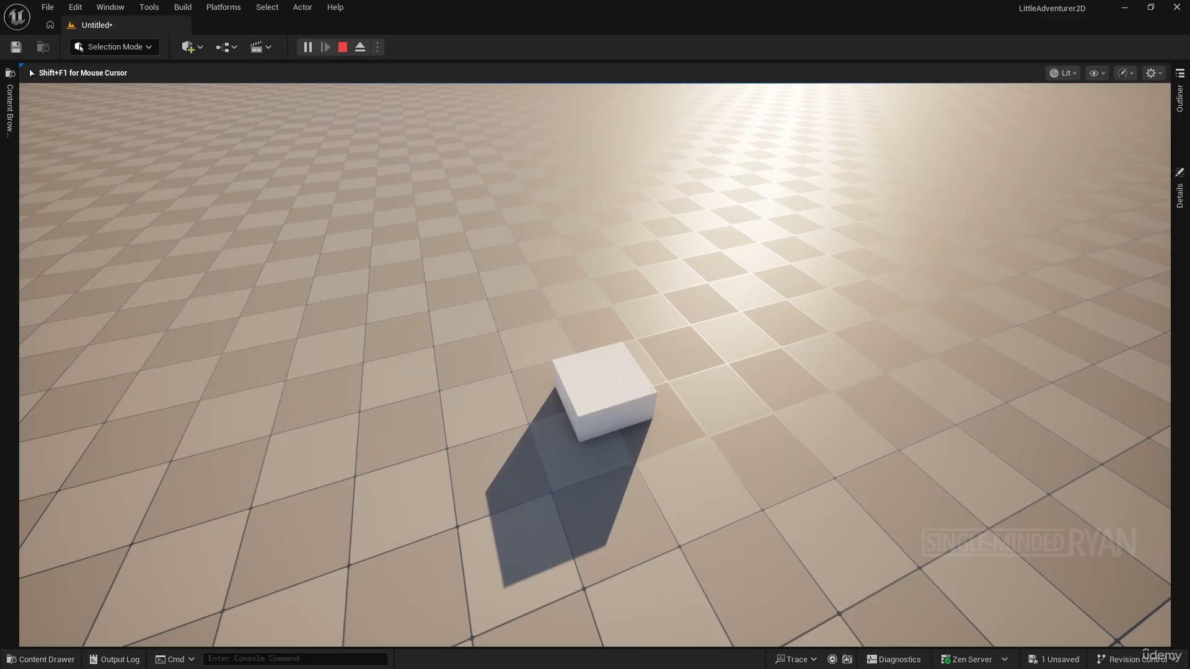
key("Escape")
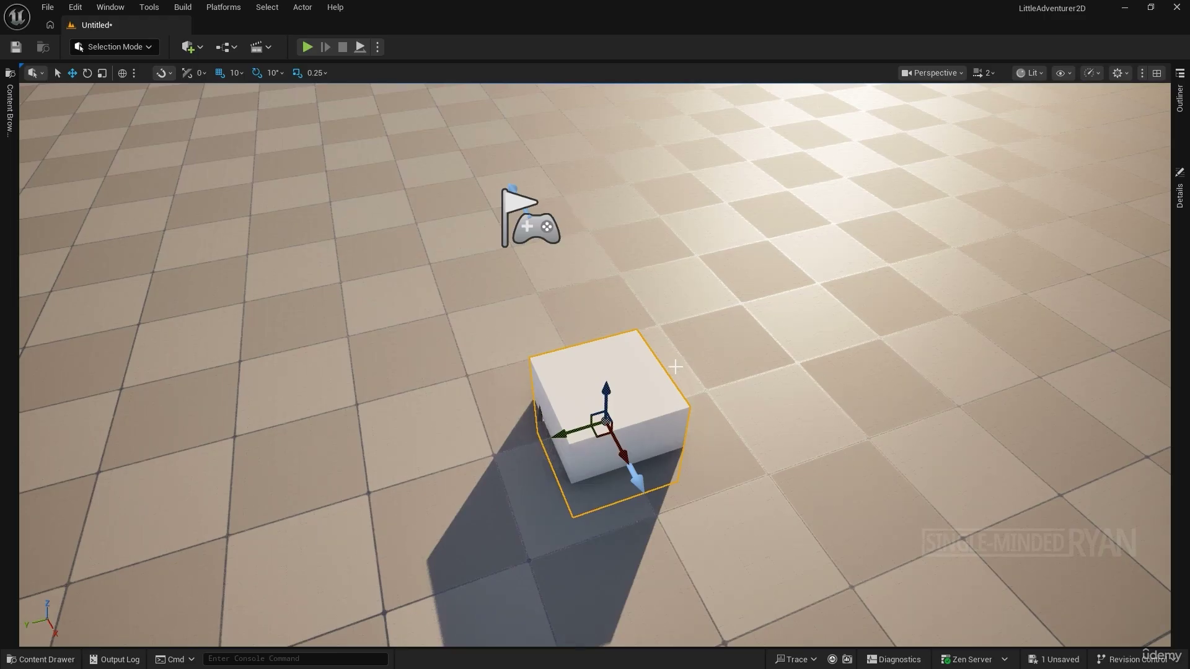
- Select the PlayerStart actor beside the cube, locate it in the level's actor list and focus the view on it
left_click(537, 226)
right_click_drag(537, 227, 384, 211)
key("d")
key("s")
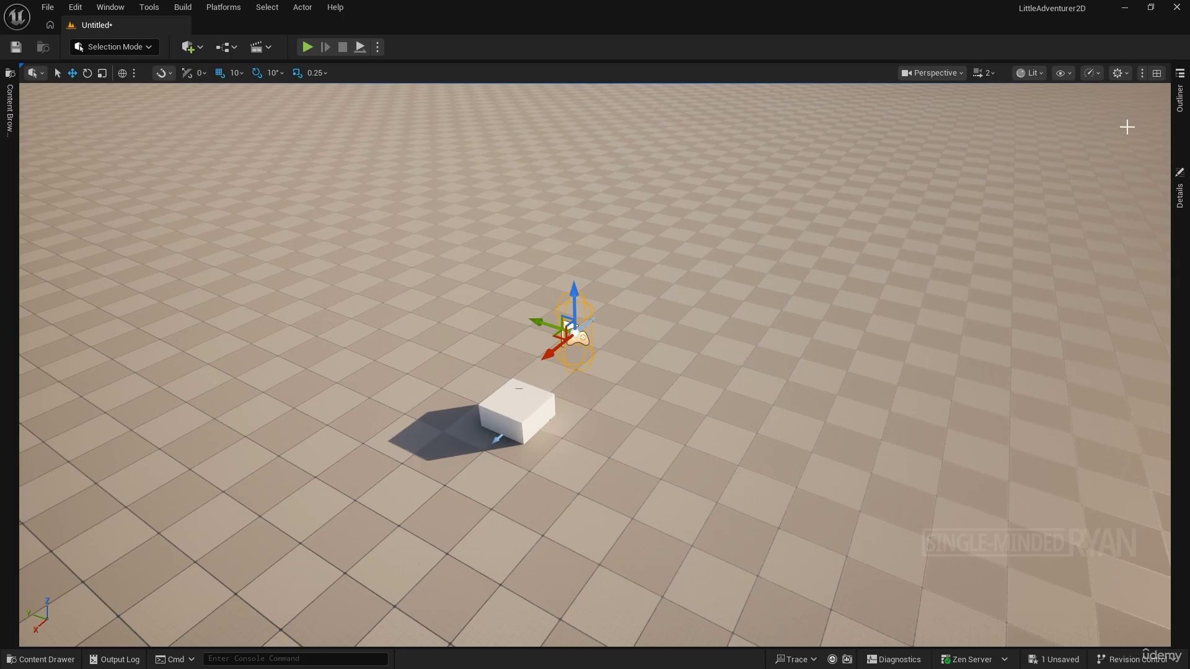
left_click(1179, 98)
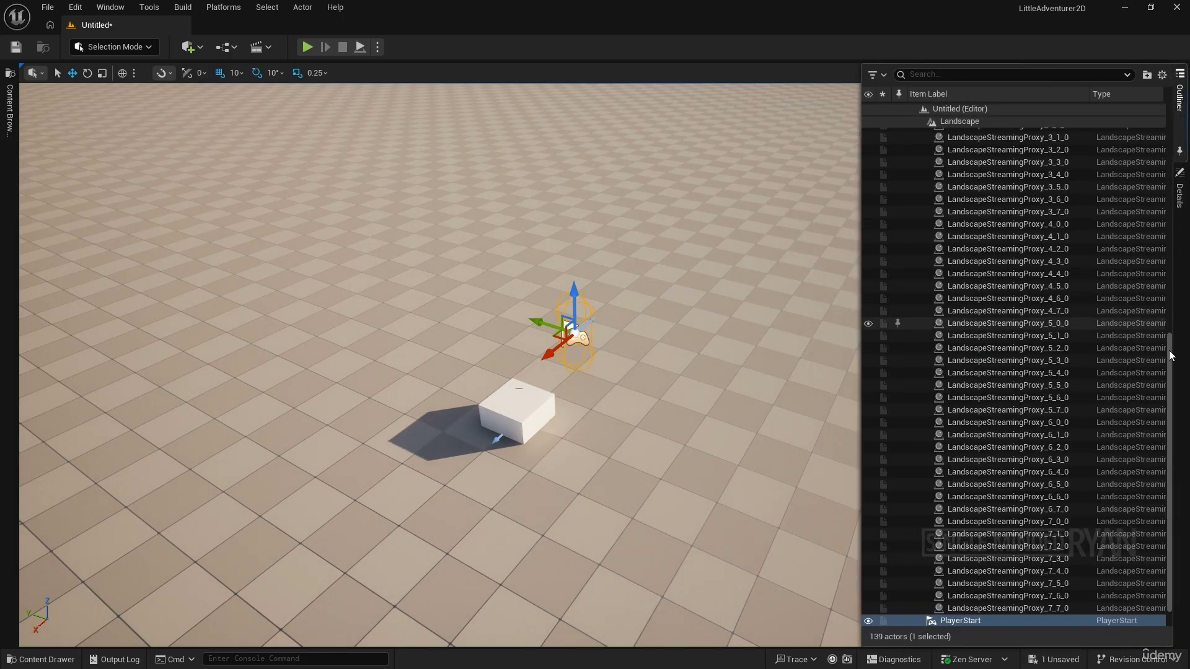
left_click_drag(1170, 360, 1171, 432)
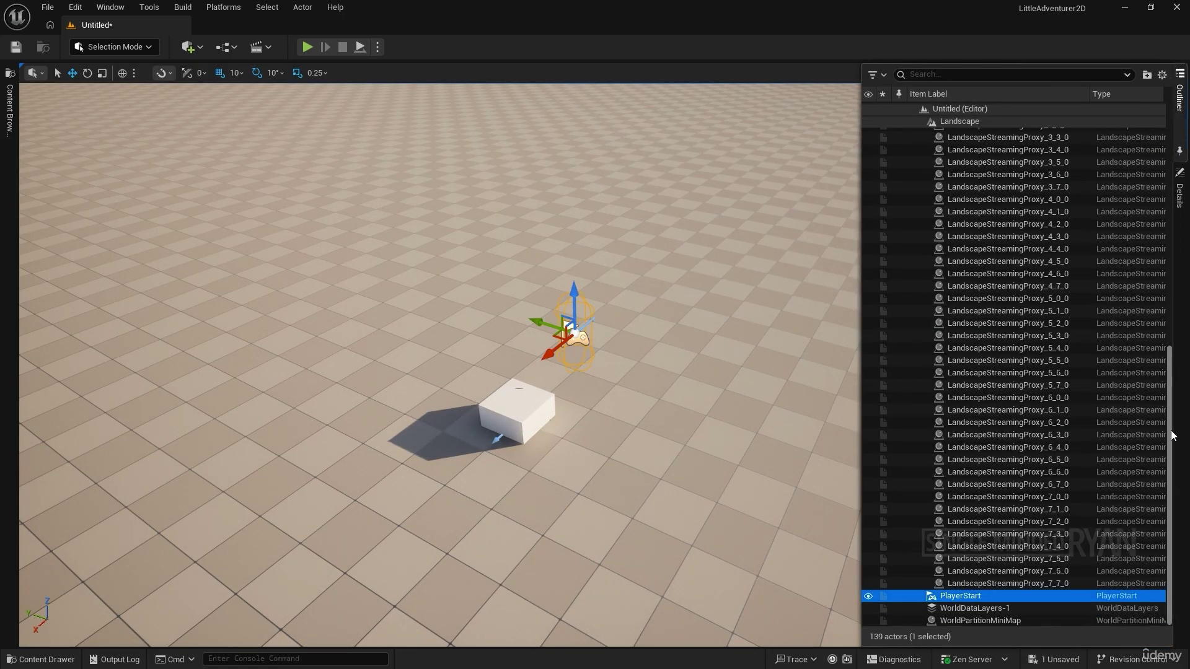
double_click(966, 599)
right_click_drag(575, 389, 592, 402)
key("s")
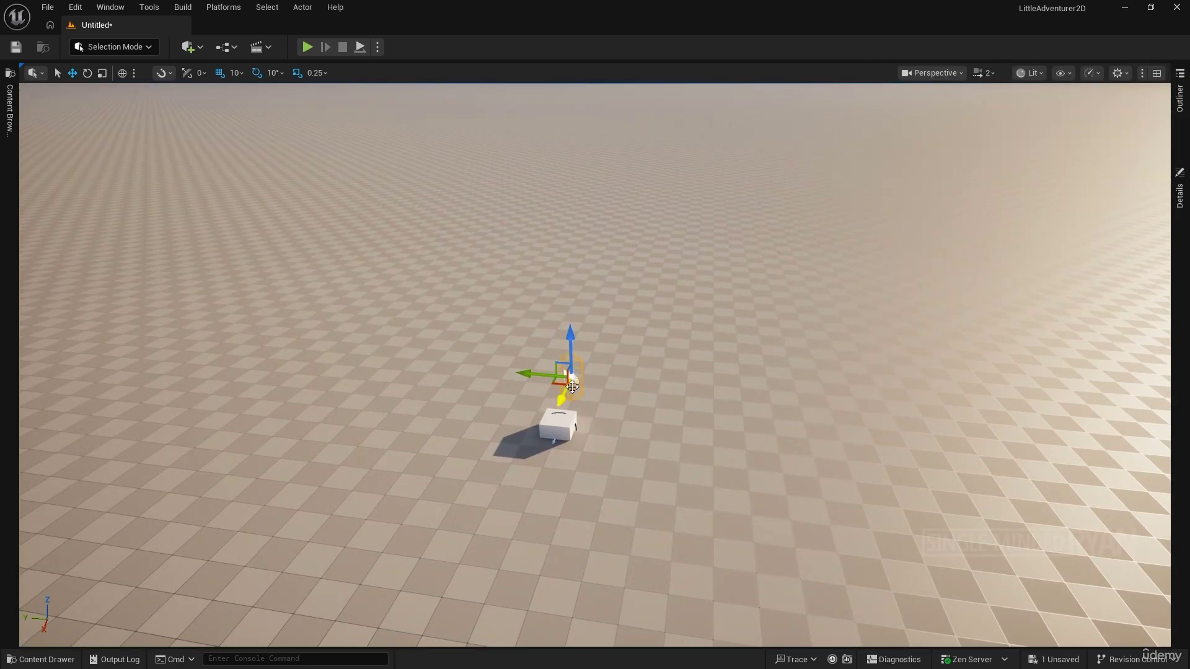
- Move the PlayerStart horizontally until it stands over the cube
key("w")
right_click_drag(574, 309, 570, 352)
left_click_drag(573, 308, 539, 393)
left_click_drag(551, 349, 546, 316)
key("w")
right_click_drag(559, 345, 552, 296)
key("s")
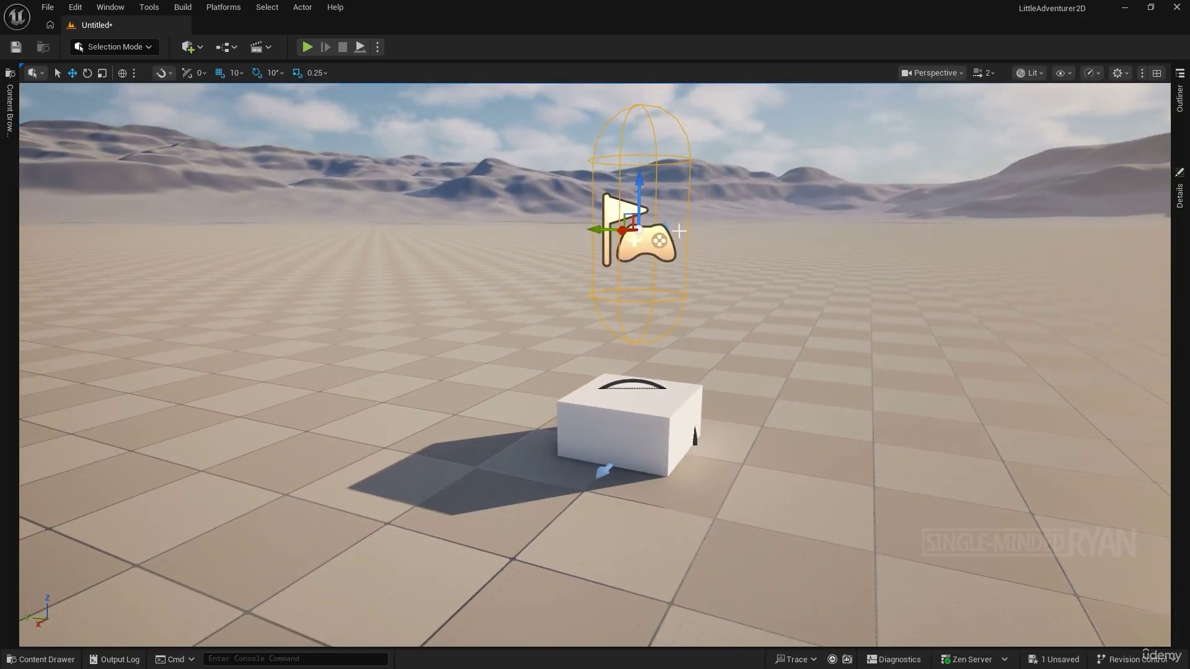
- Adjust the PlayerStart's height so its capsule sits just above the cube, and test-play the level from there
left_click_drag(640, 180, 639, 301)
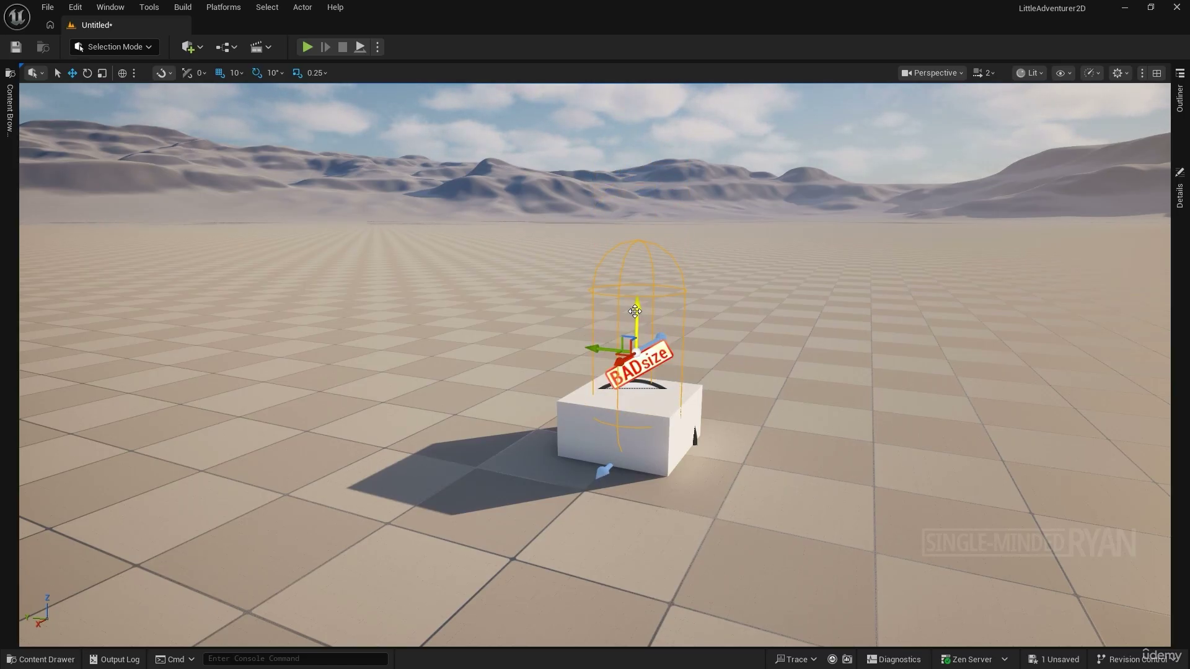
left_click_drag(635, 311, 637, 244)
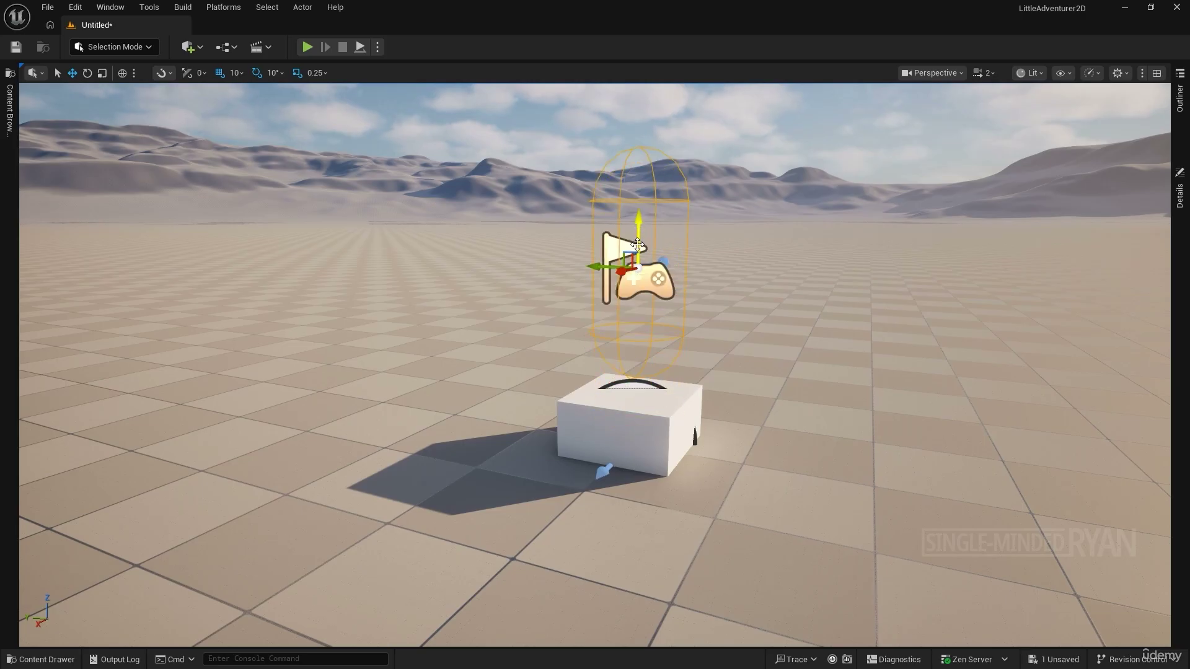
left_click(307, 51)
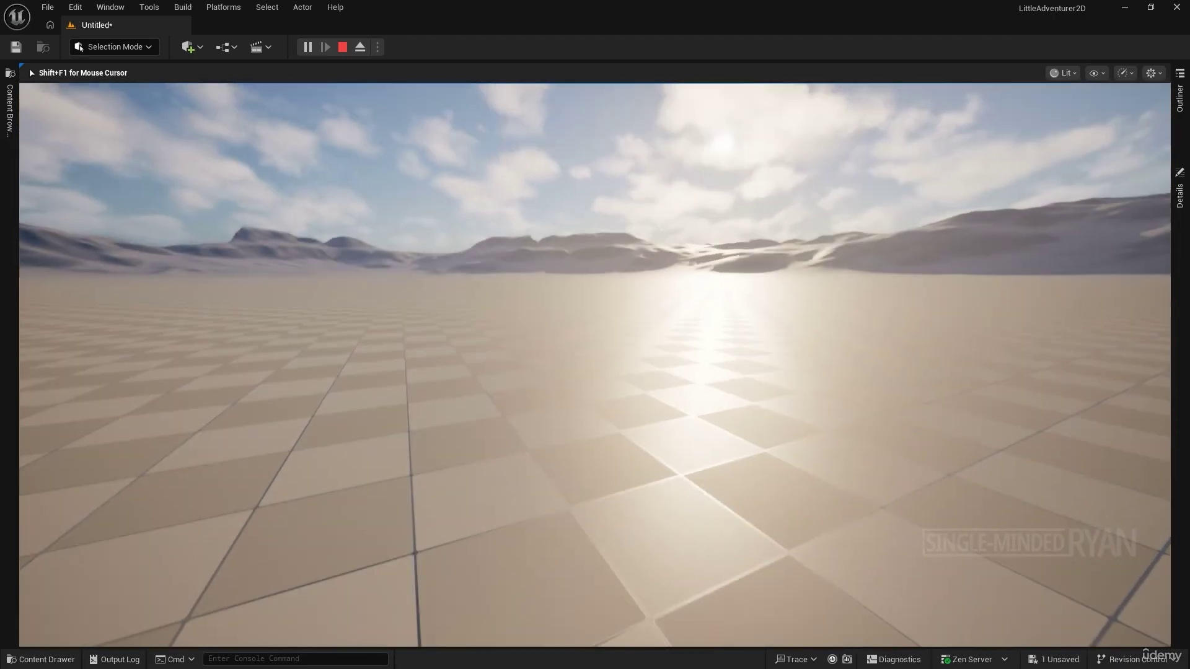
key("Escape")
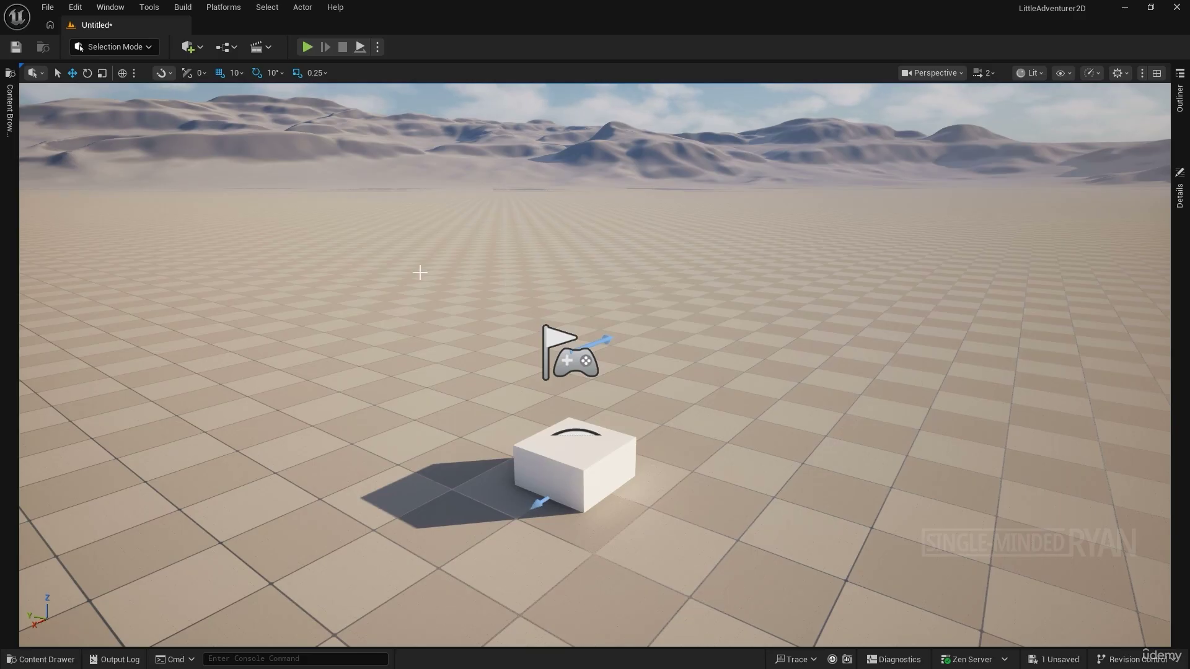
- Create a new level from the Empty Level template without saving the current untitled level
left_click(48, 7)
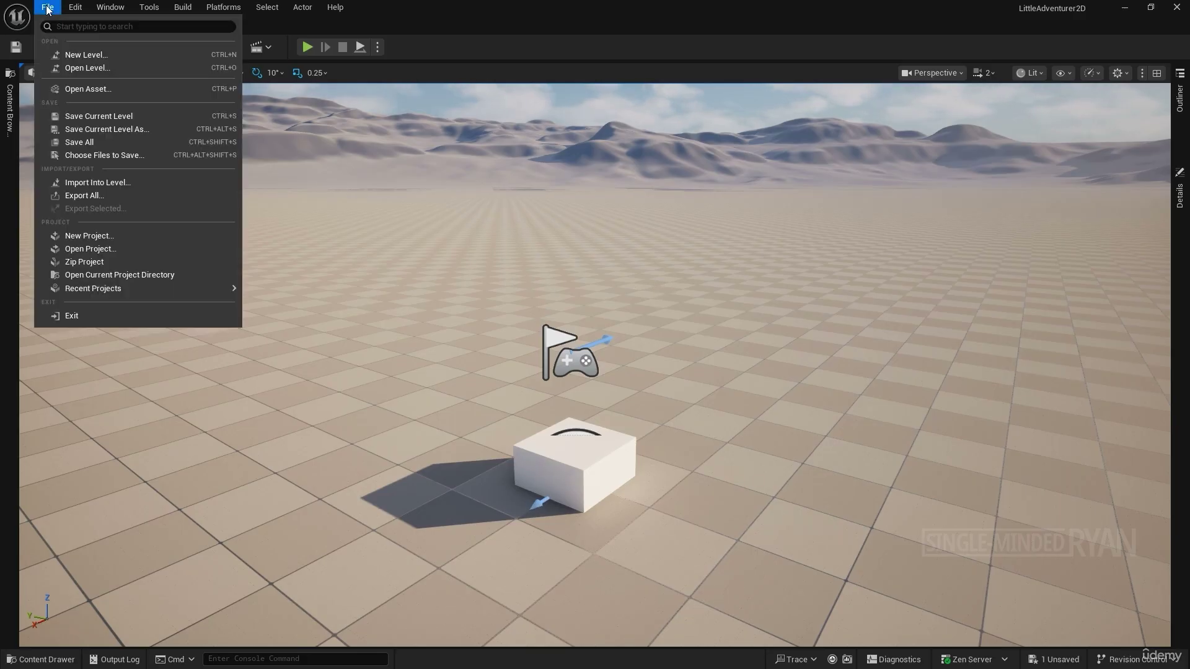
left_click(142, 55)
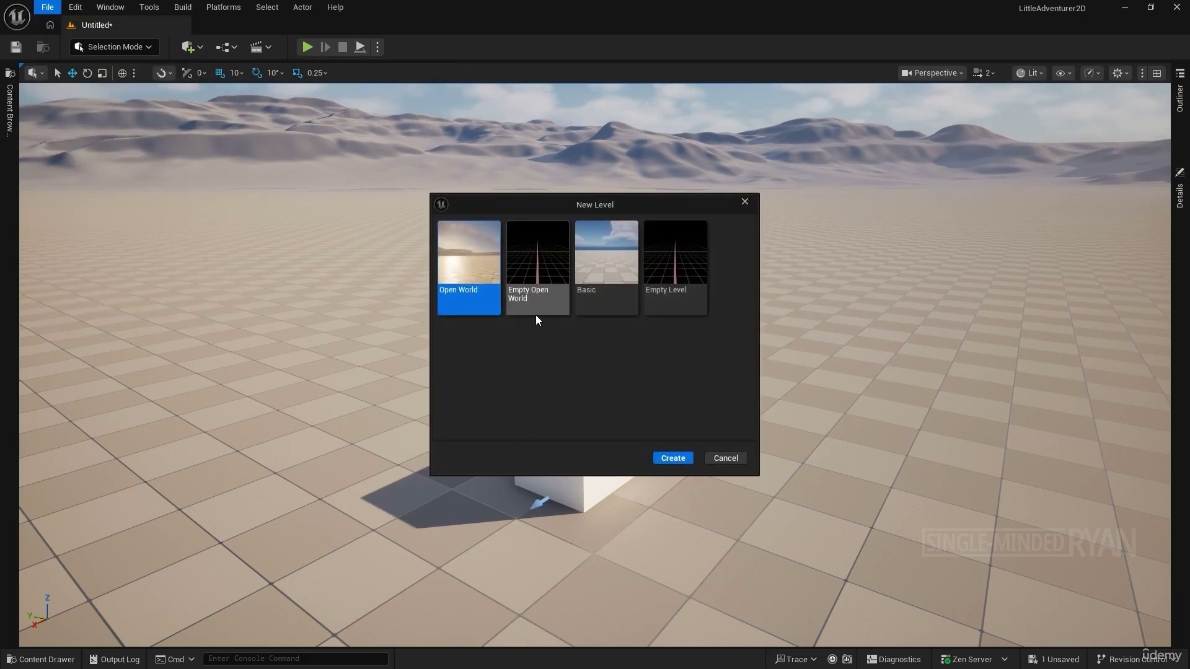
left_click(680, 257)
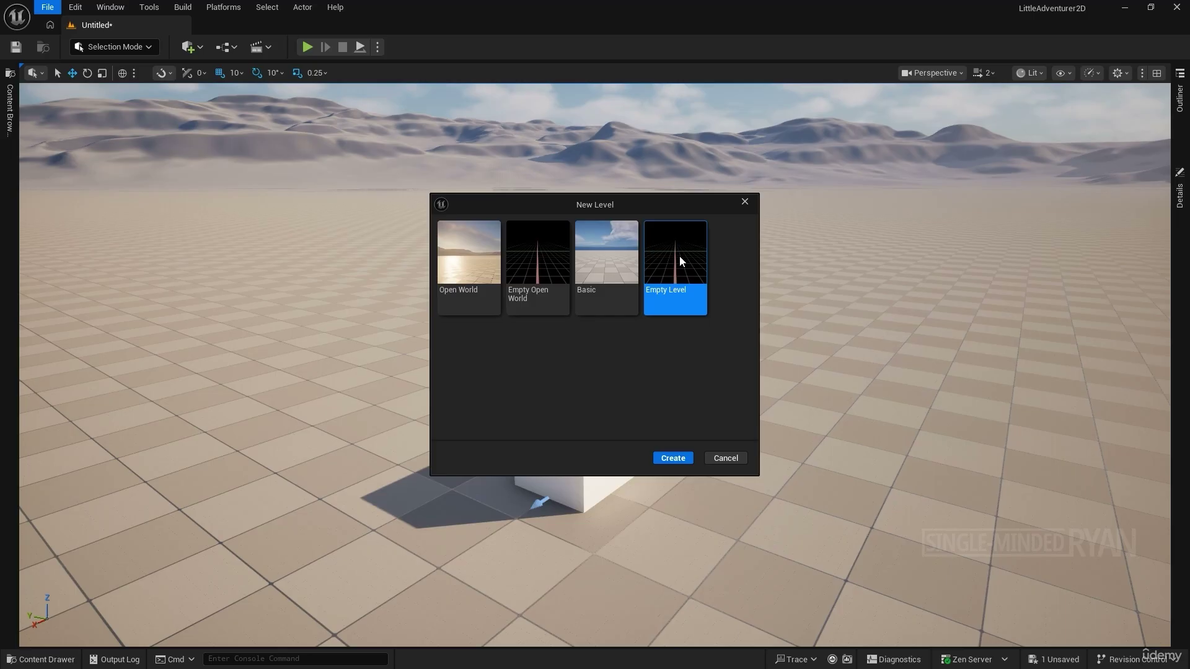
left_click(687, 459)
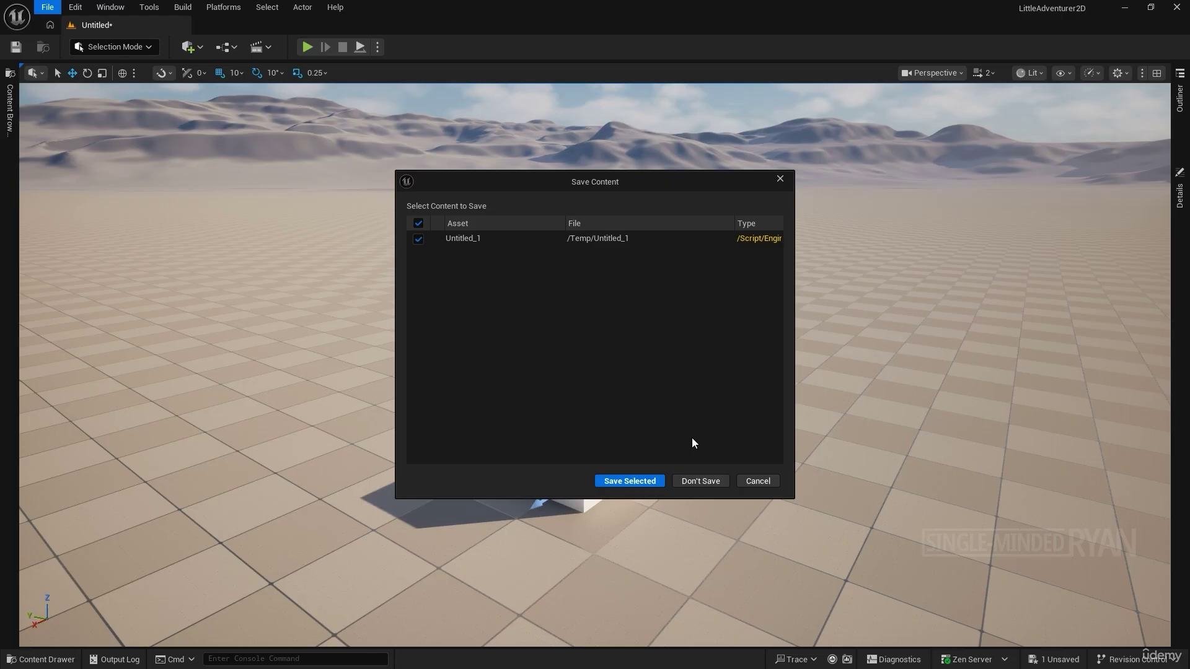
left_click(699, 485)
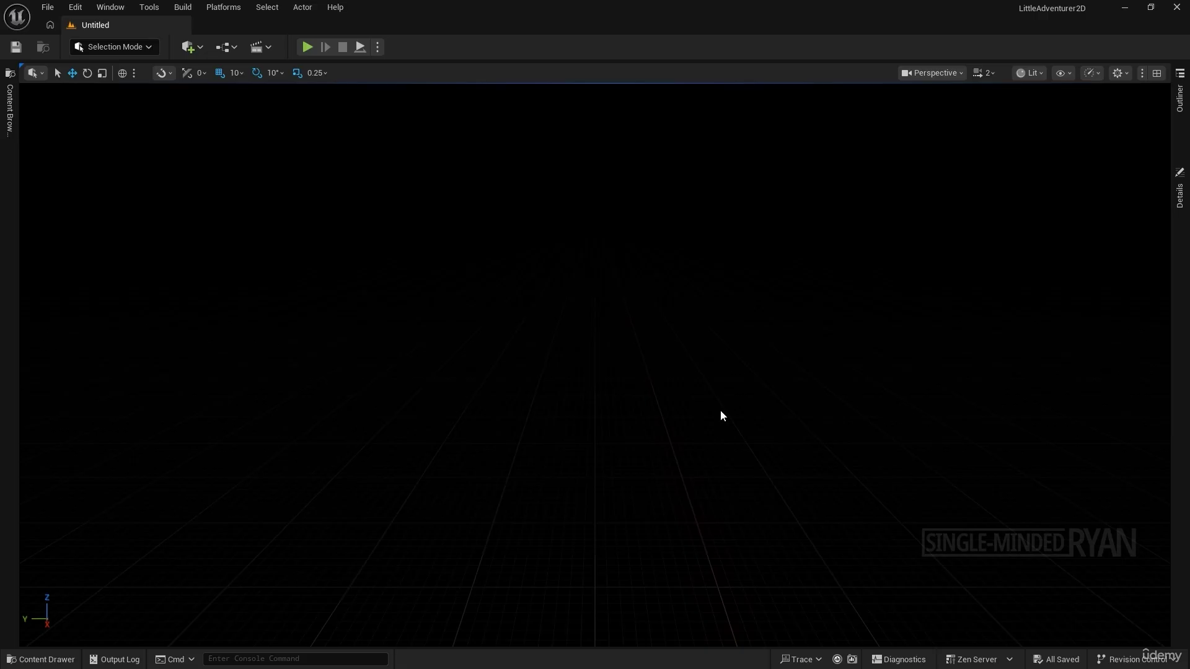
- Start saving the untitled level and create a folder named Game inside Content in the save dialog
right_click_drag(721, 410, 606, 372)
left_click(17, 49)
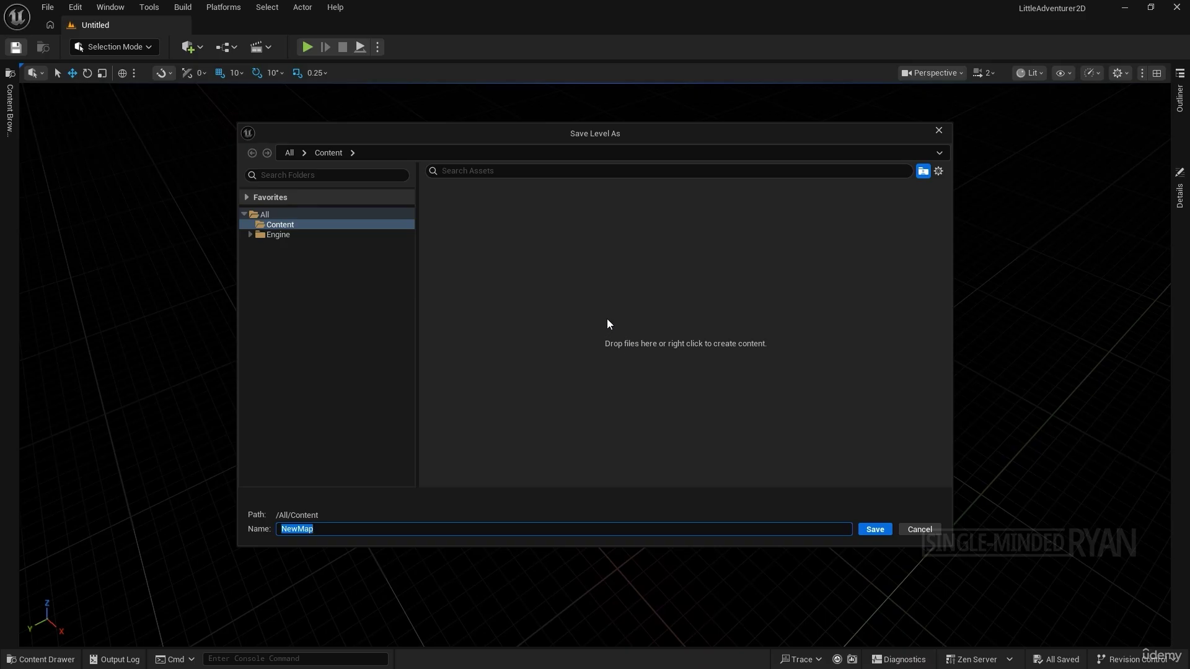
right_click(511, 251)
left_click(536, 276)
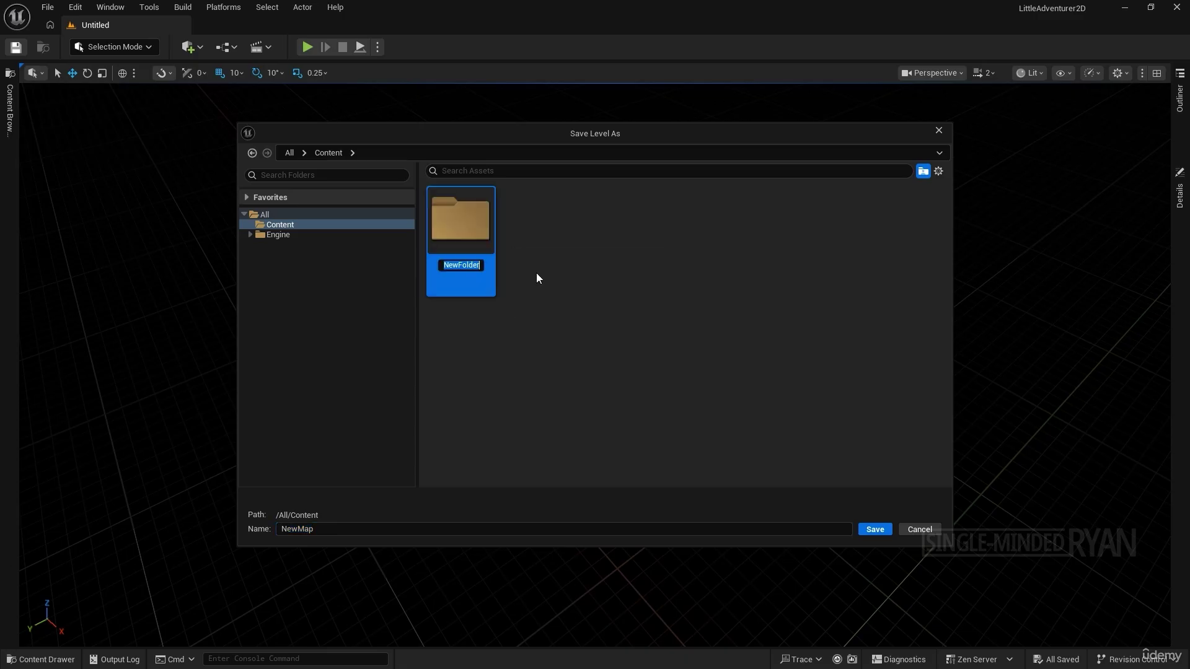
type("Game")
key("Return")
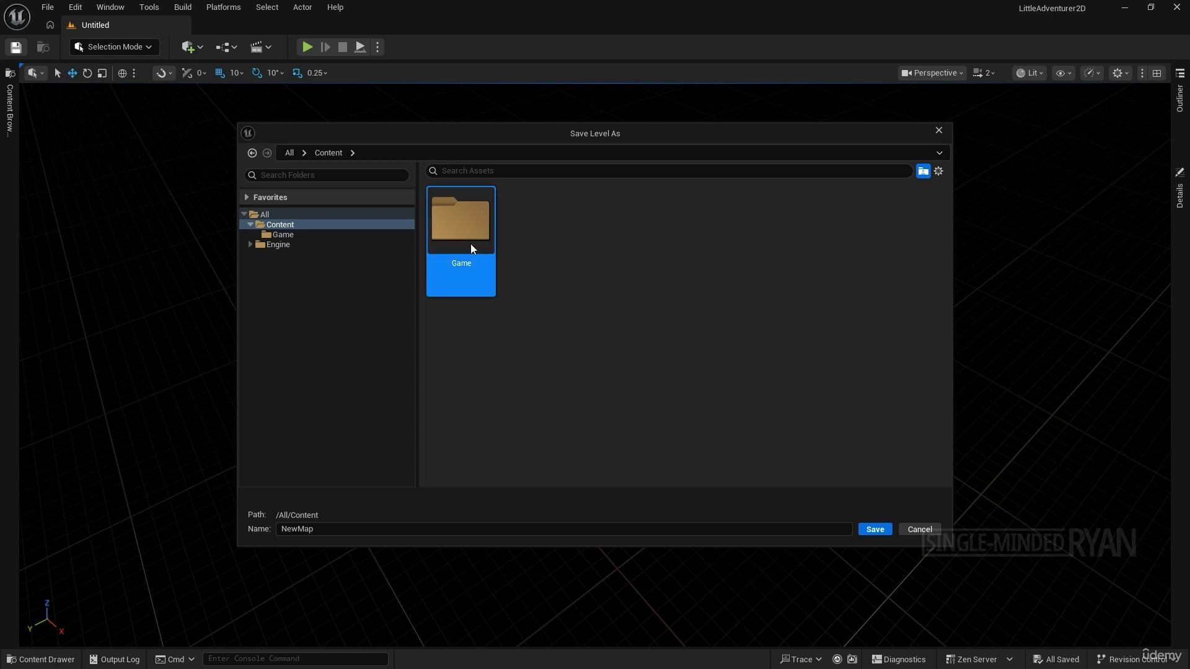
- Create a subfolder named Maps inside the Game folder
double_click(473, 232)
right_click(510, 259)
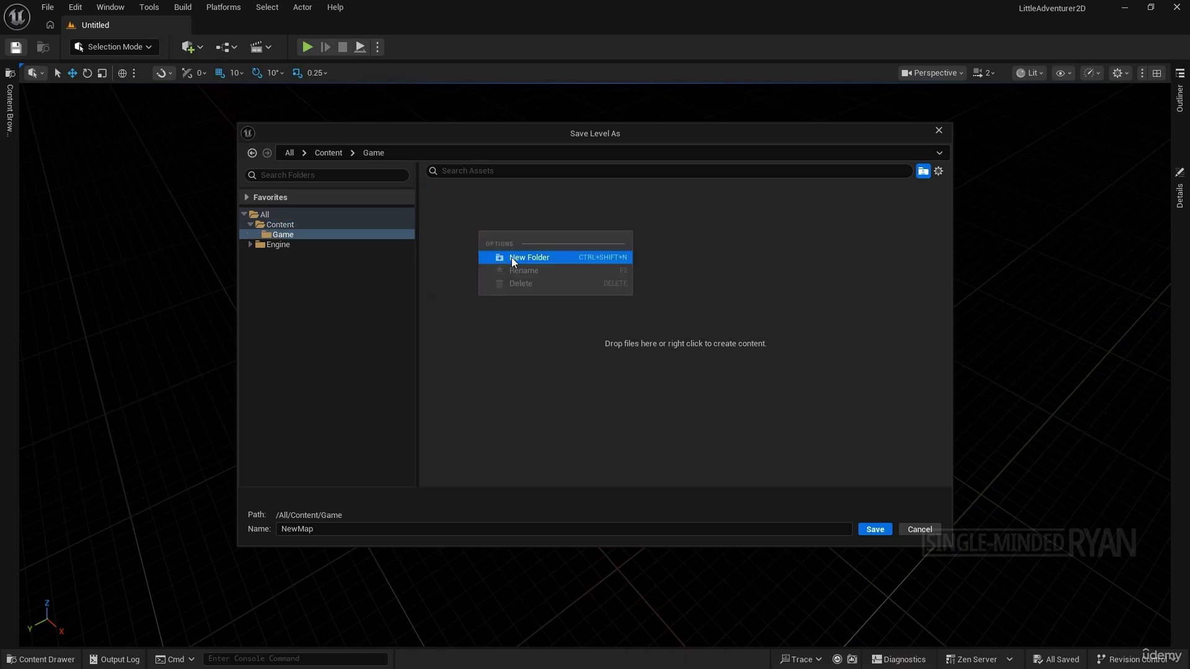
left_click(512, 256)
type("Maps")
key("Return")
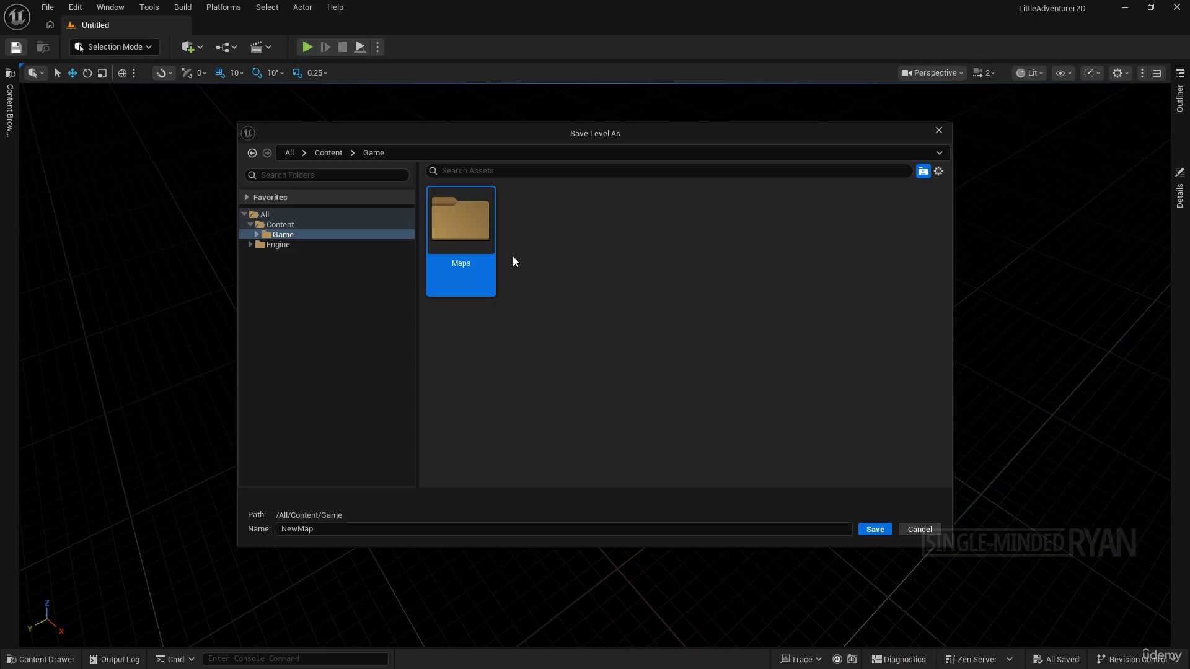
- Save the level as Level_01 in the Content/Game/Maps folder
double_click(467, 227)
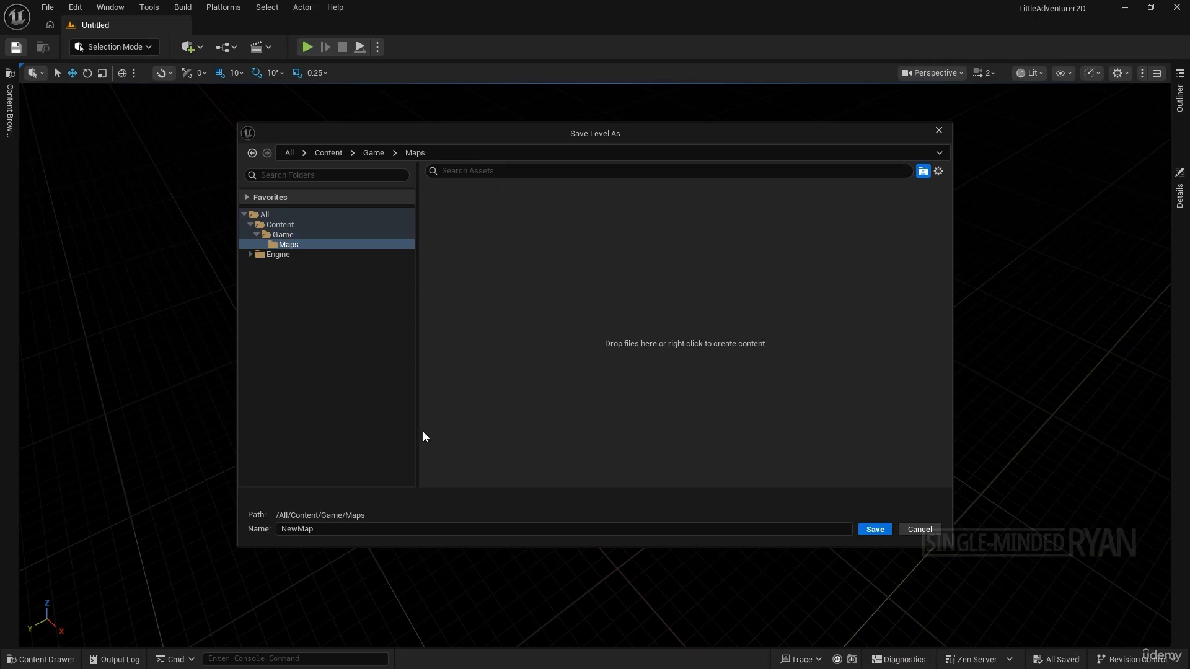
left_click(326, 531)
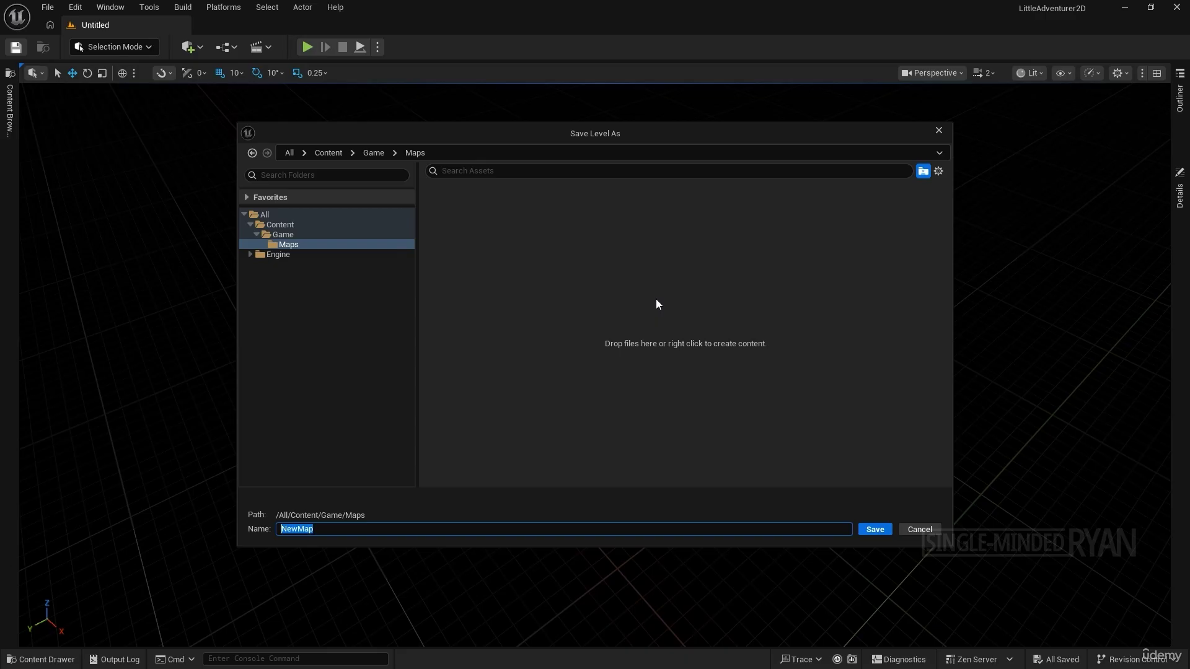
type("Level_01")
left_click(875, 530)
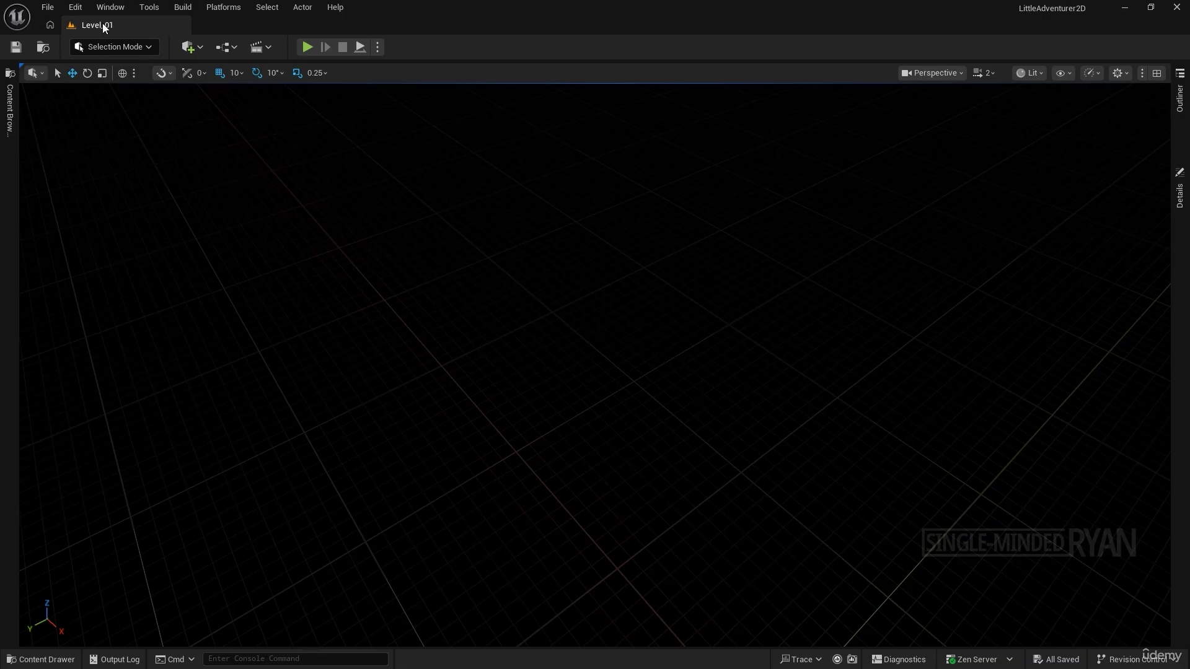
- In the project's Maps & Modes settings, assign Level_01 from Content/Game/Maps as the Editor Startup Map
left_click(76, 8)
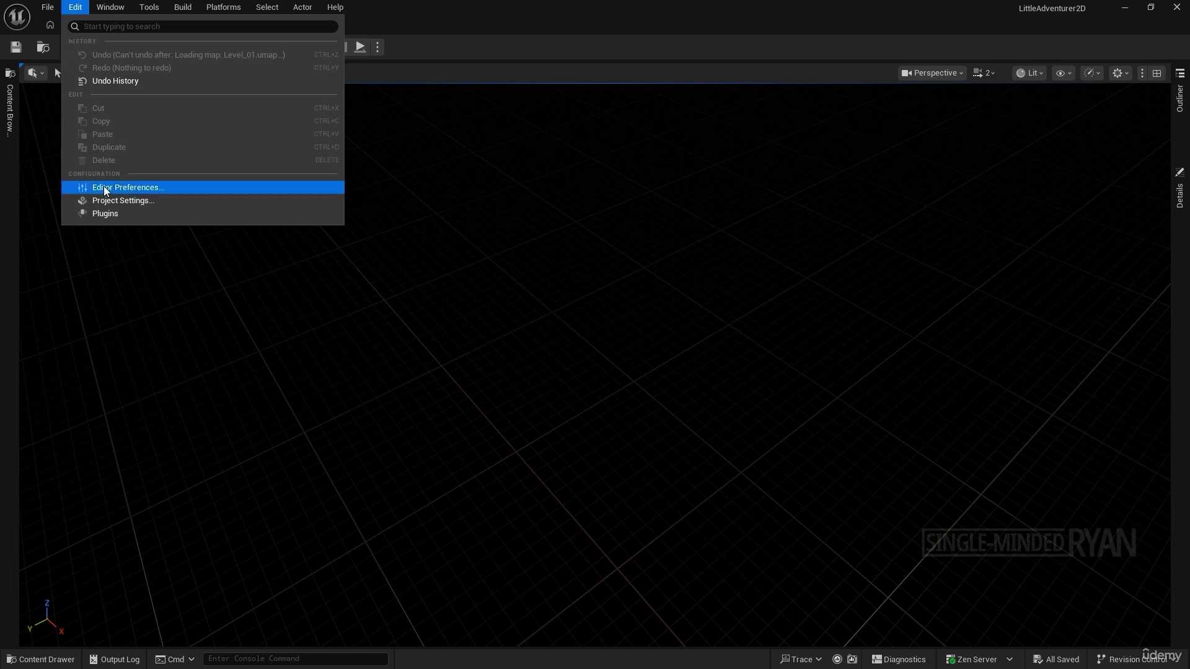
left_click(184, 199)
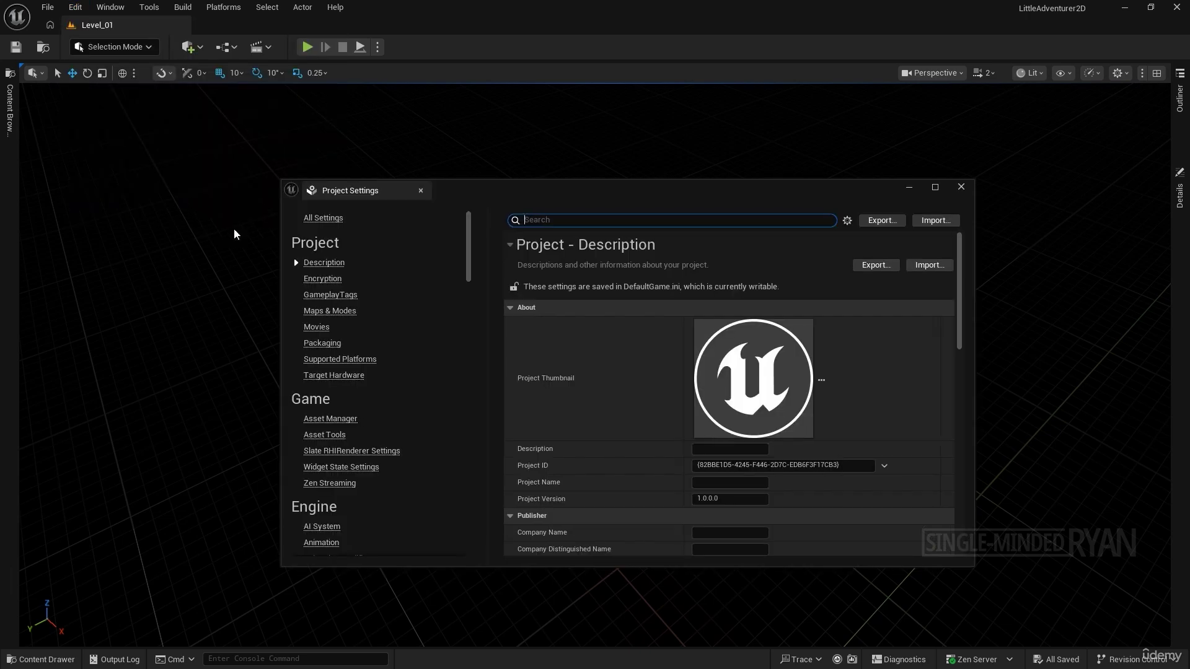
left_click(330, 311)
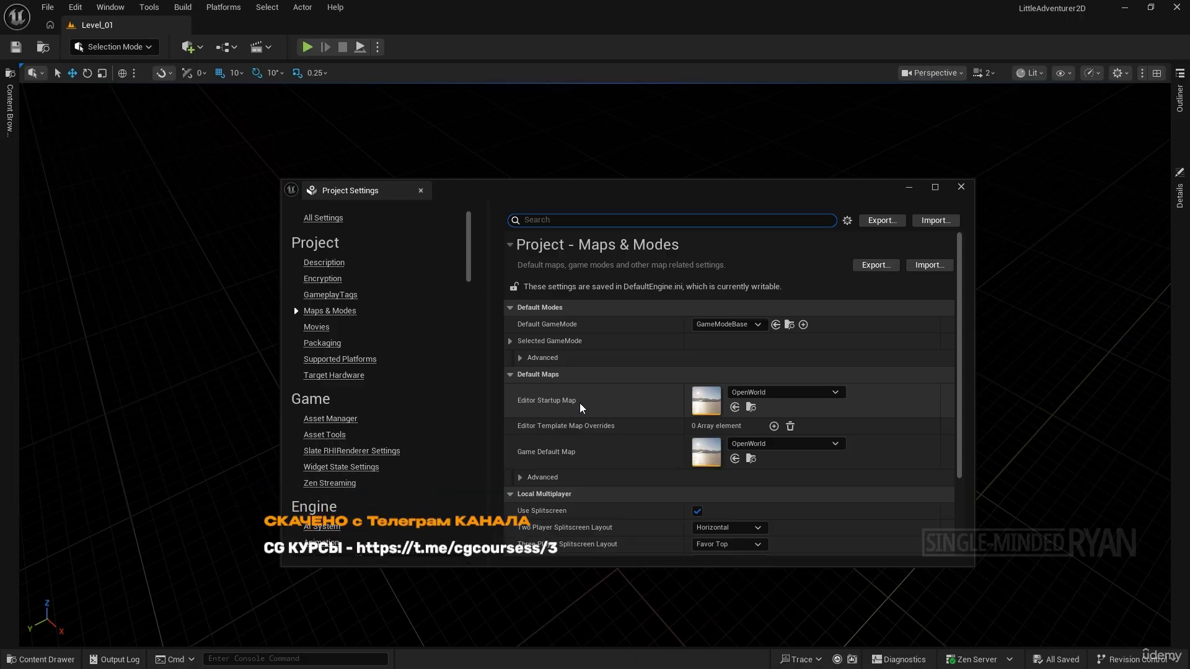
left_click(750, 407)
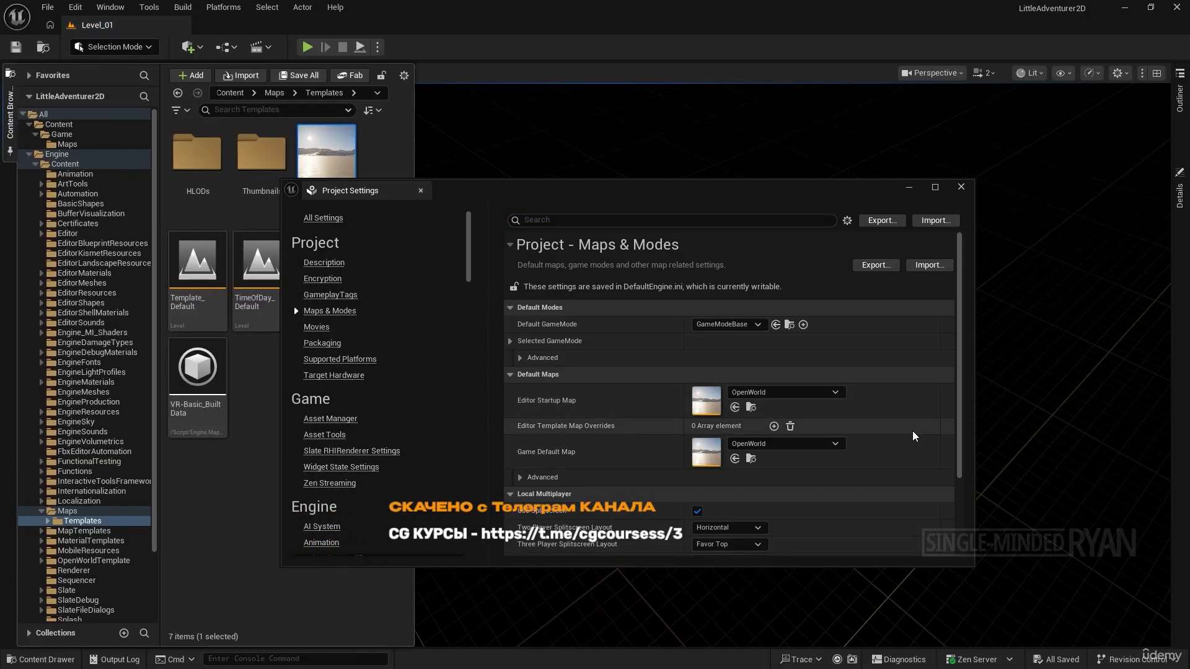
left_click_drag(696, 197, 871, 178)
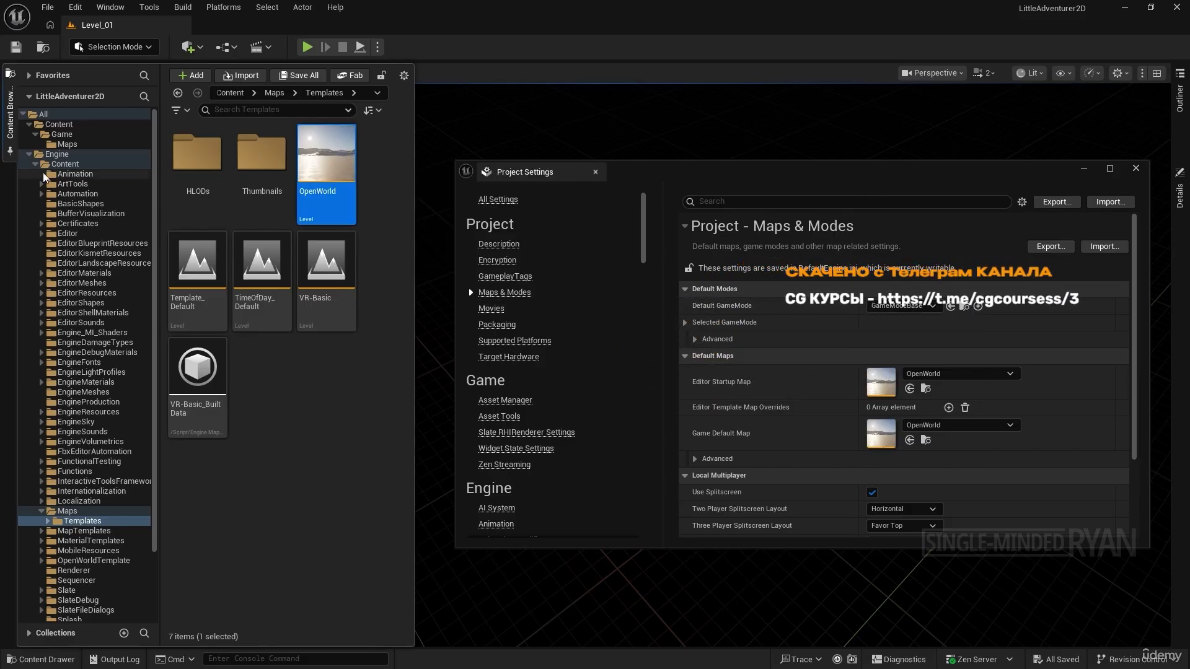
left_click(29, 154)
left_click(67, 143)
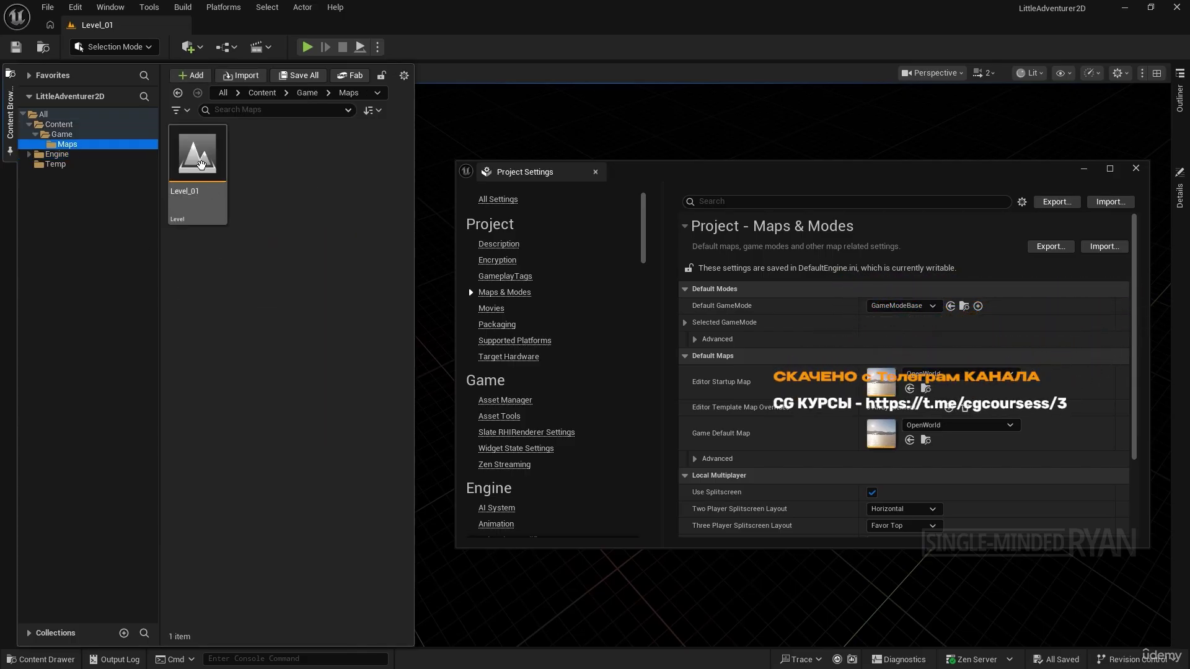
left_click_drag(197, 162, 875, 376)
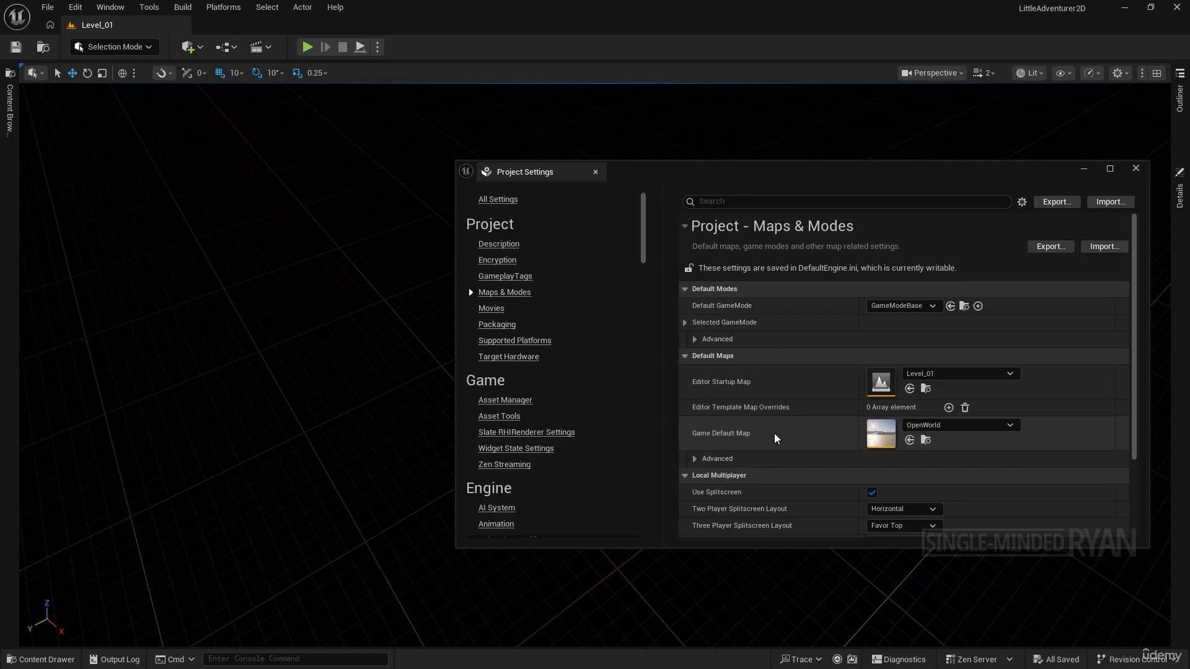
- Assign Level_01 as the Game Default Map as well and close the project settings
key("ctrl+space")
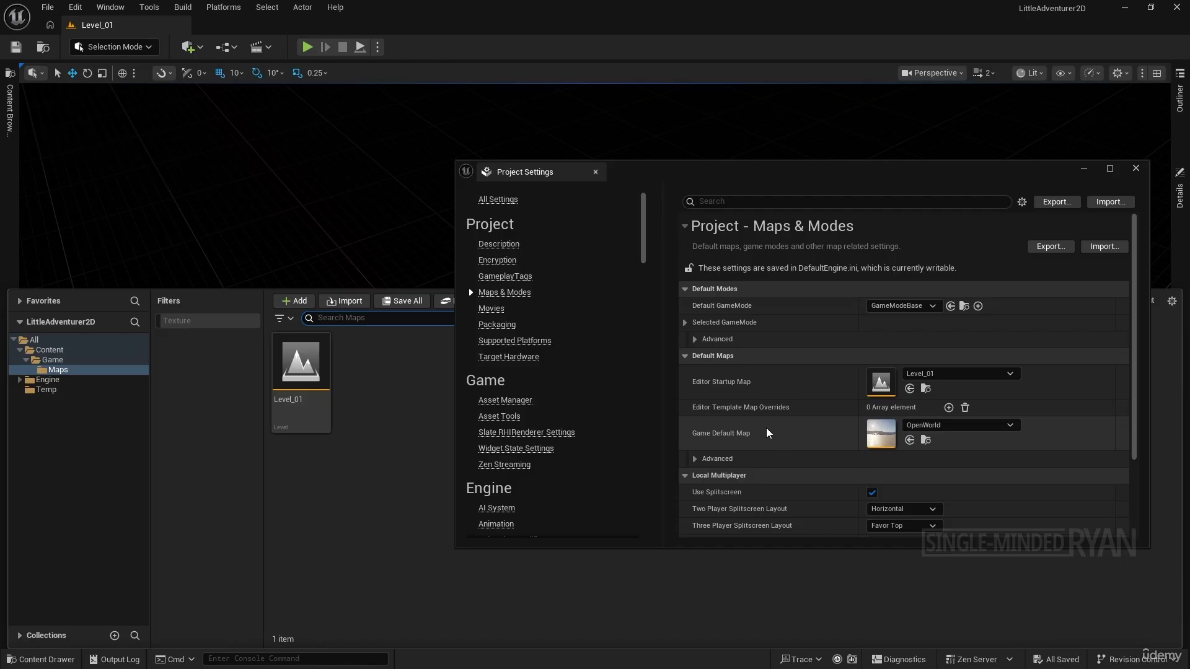
left_click(300, 367)
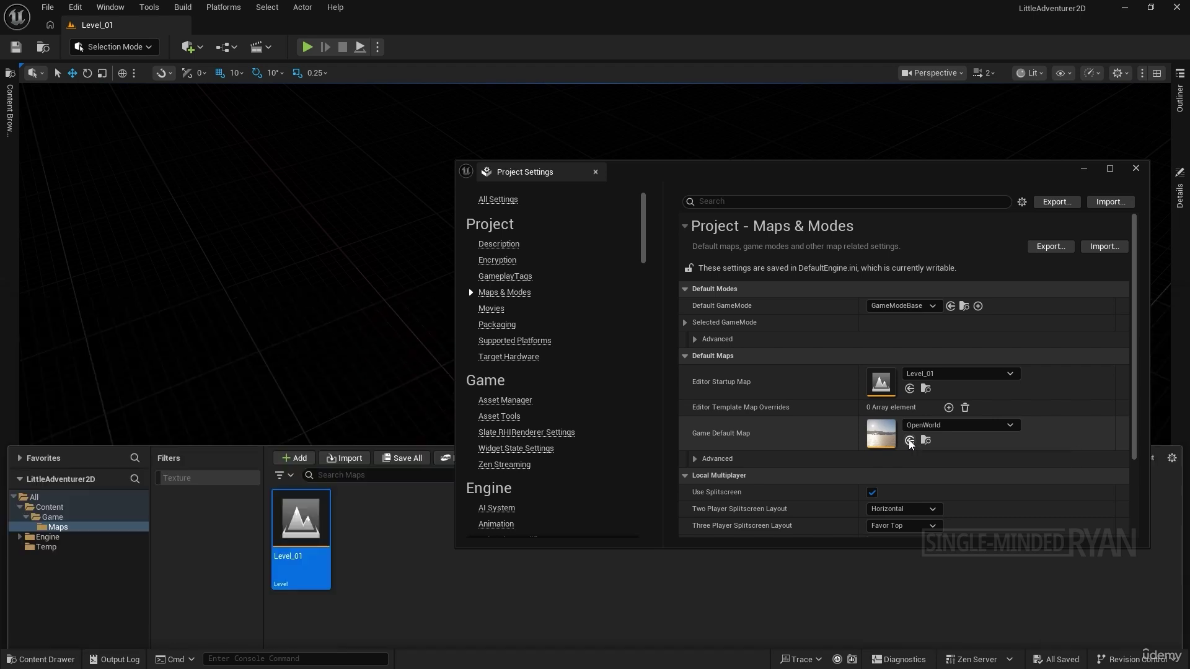
left_click(910, 440)
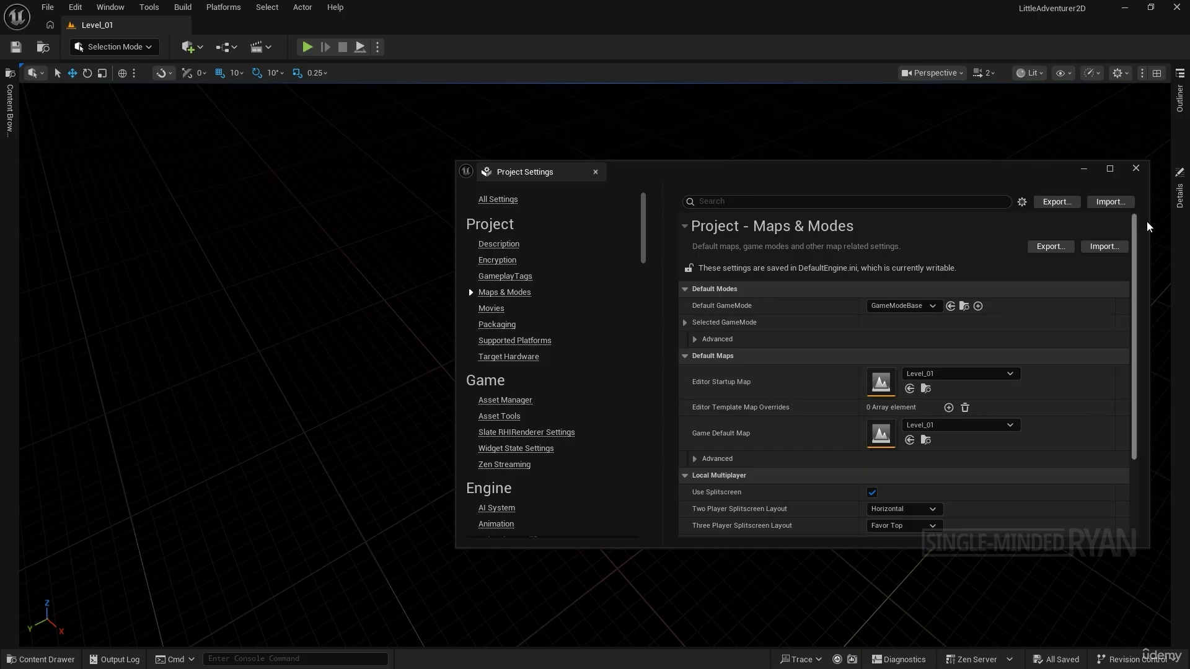
left_click(1136, 169)
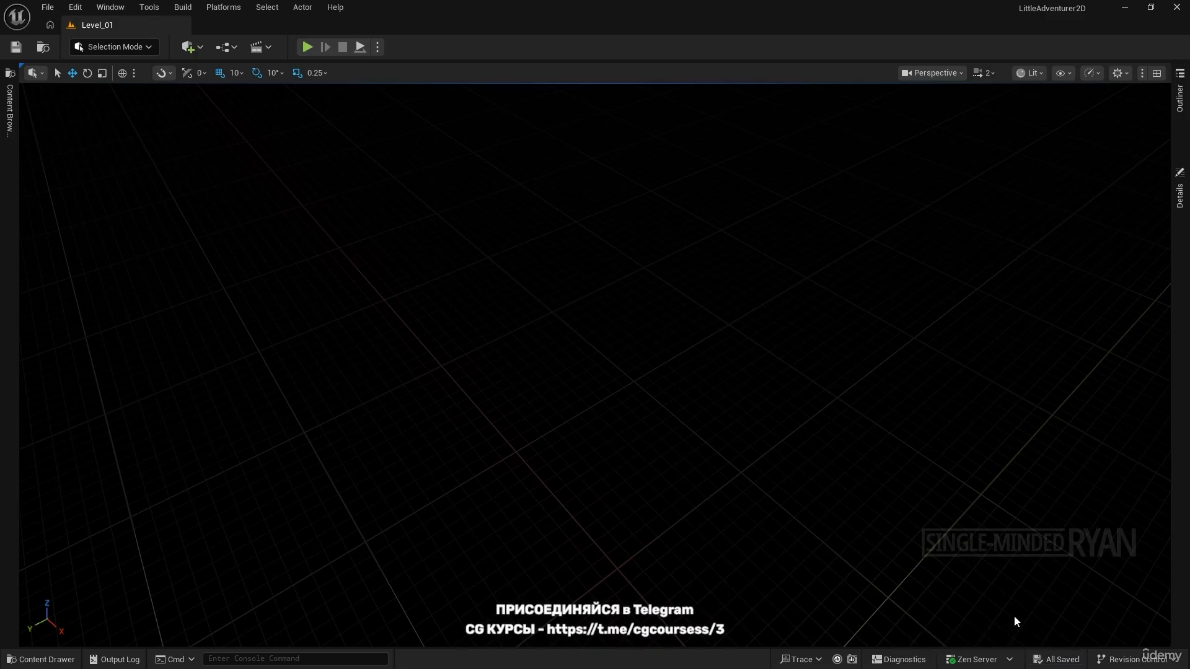
left_click(48, 8)
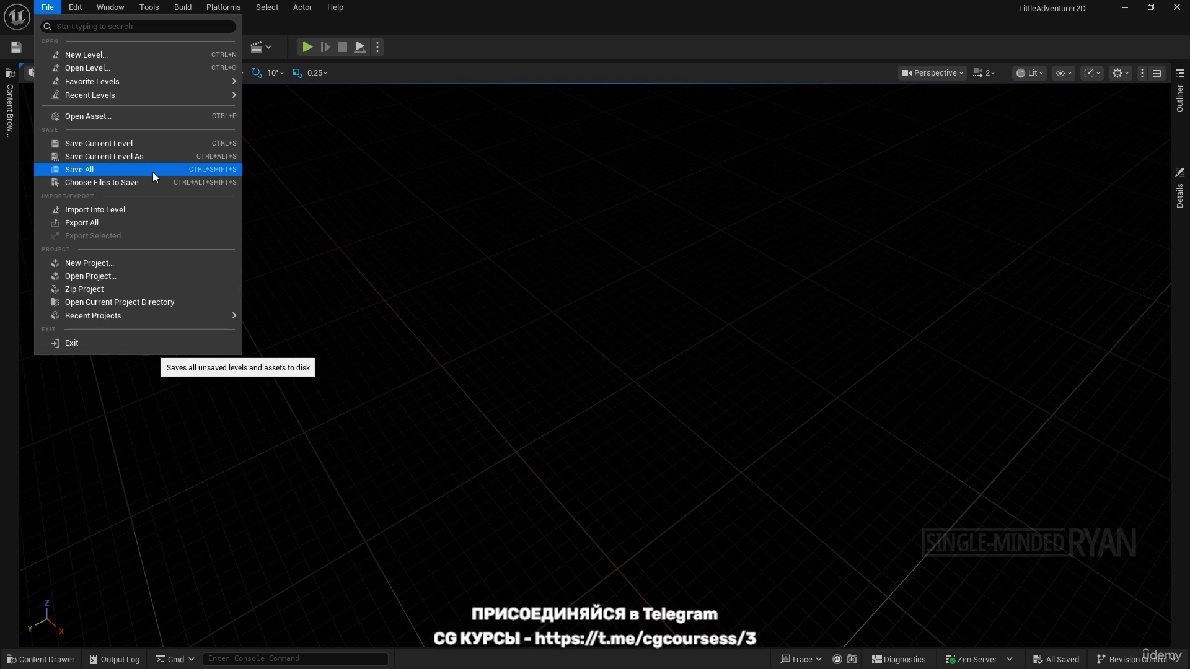
left_click(518, 281)
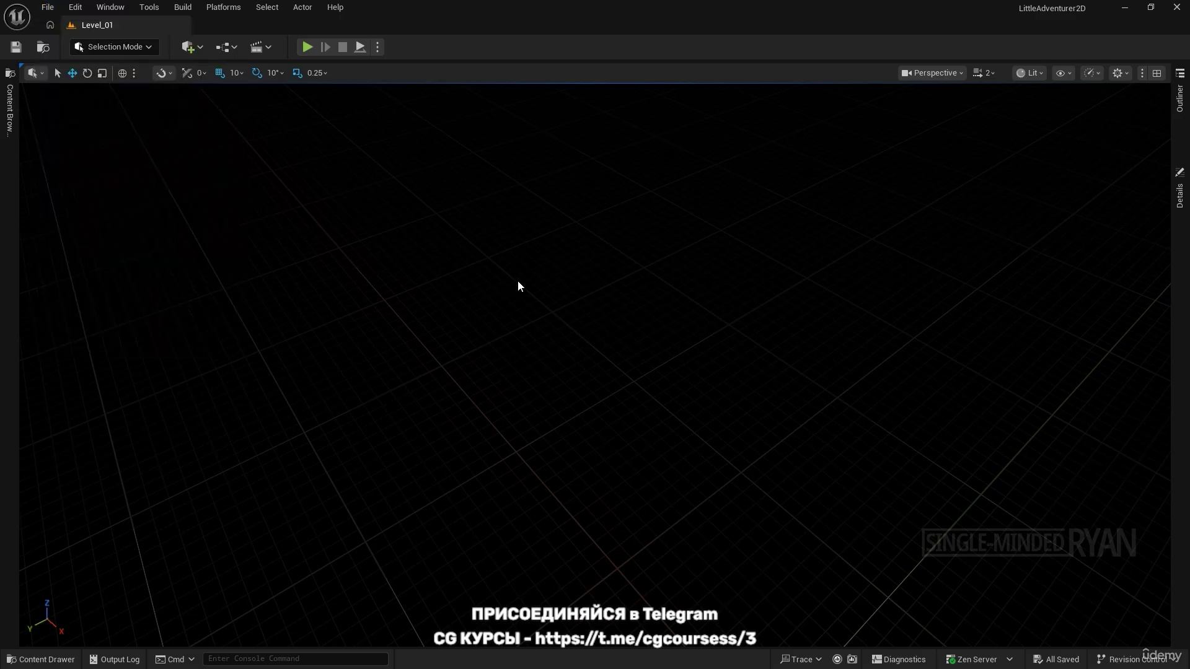